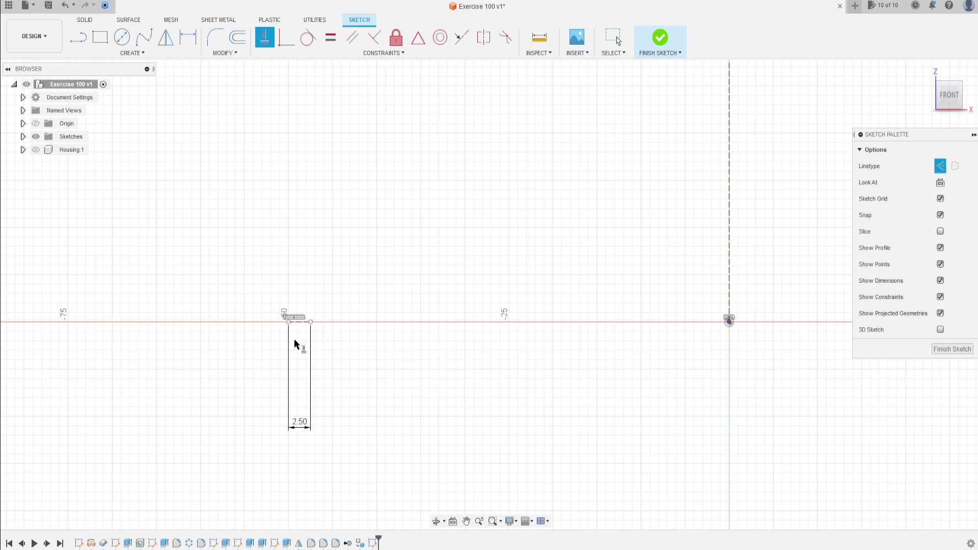
Convert the short 2.5 mm horizontal line on the X axis from construction to normal geometry.
key("Escape")
left_click(299, 322)
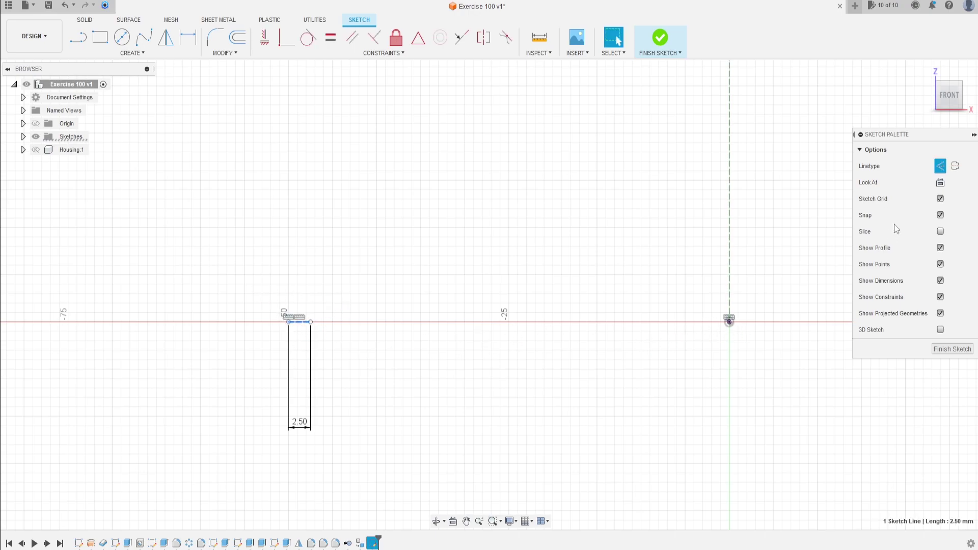
left_click(831, 218)
key("x")
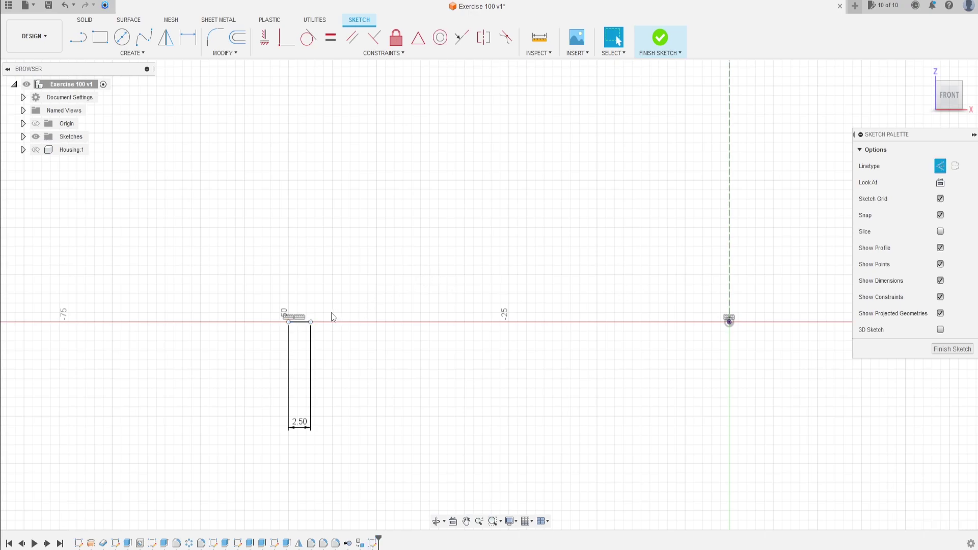
Dimension the horizontal distance from the short line's left endpoint to the origin as 34 mm.
left_click(188, 37)
scroll(278, 328, "down", 2)
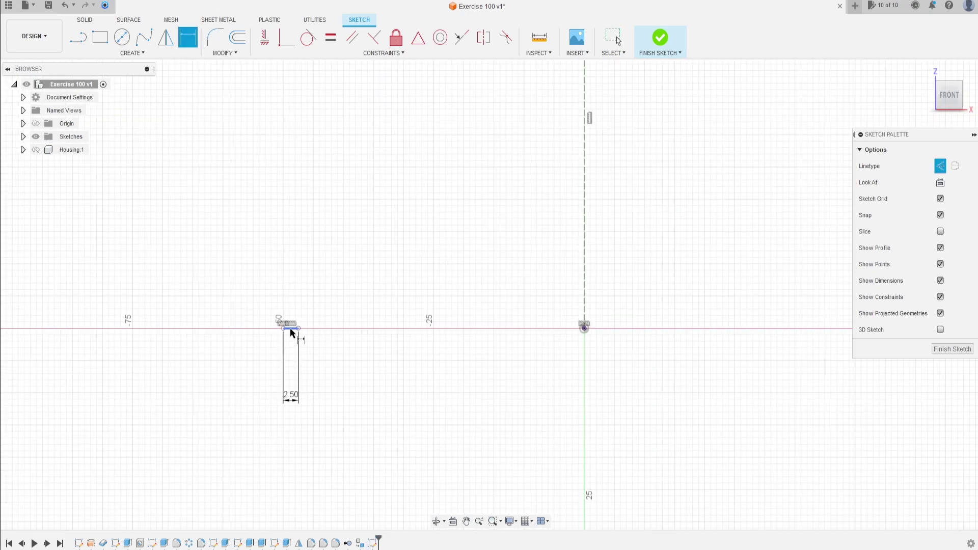
left_click(284, 328)
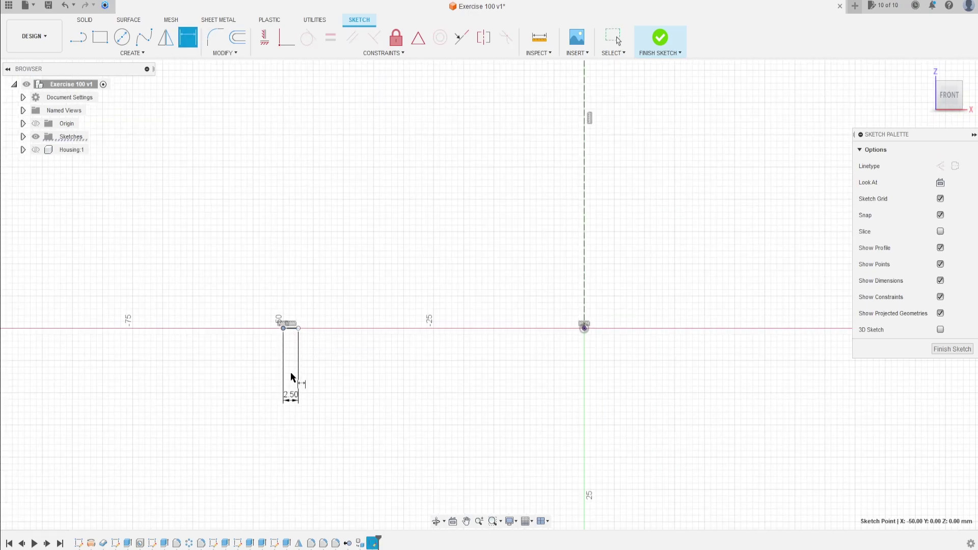
left_click(584, 328)
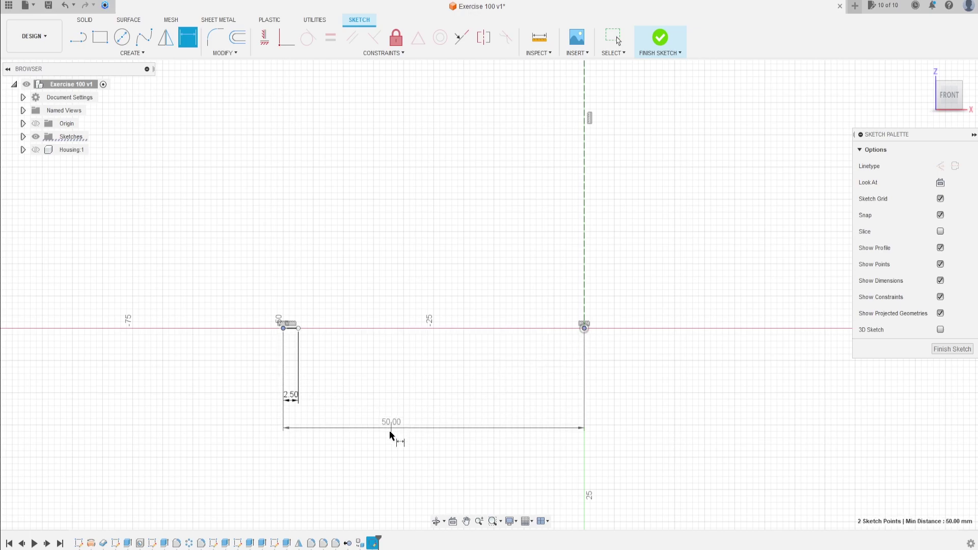
left_click(416, 438)
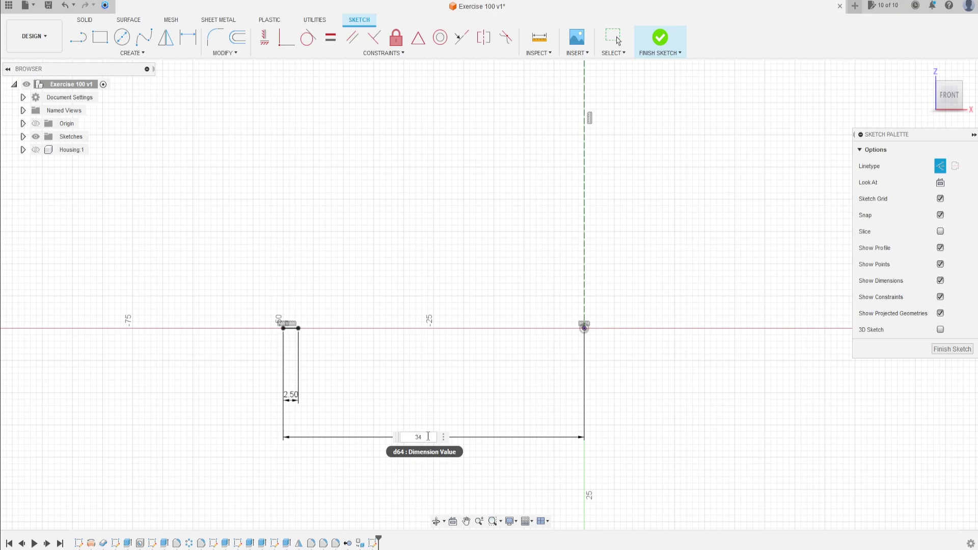
key("Return")
Draw a 3.5 mm vertical line upward from the left endpoint of the short 2.5 mm line.
scroll(429, 359, "up", 1)
scroll(427, 354, "up", 3)
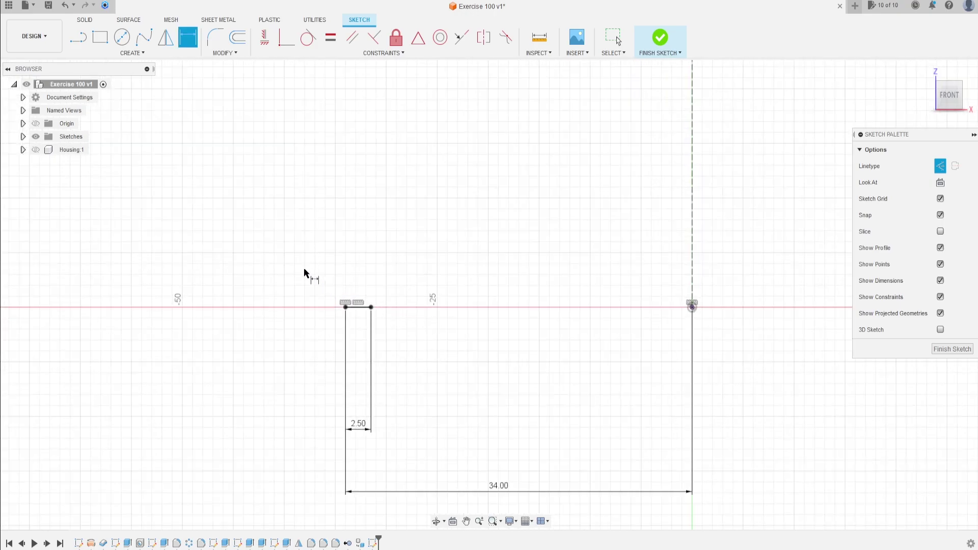
key("l")
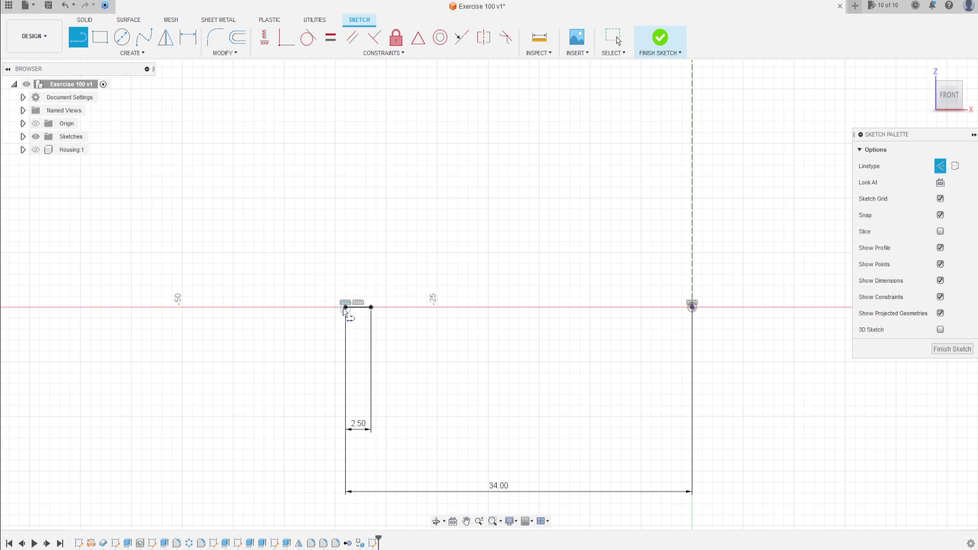
left_click(345, 306)
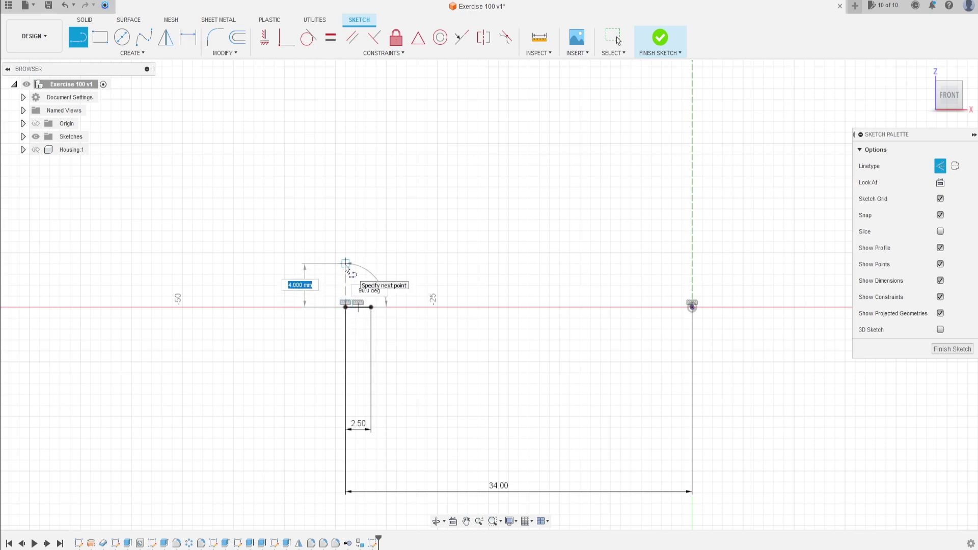
key("Tab")
left_click(345, 267)
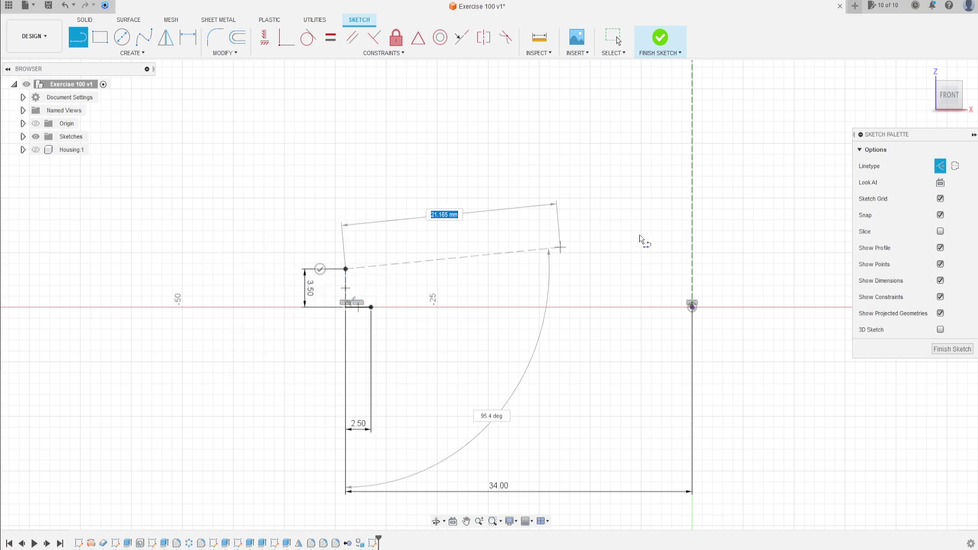
With the construction linetype off, draw a horizontal line about 11 mm long leftward from the 3.5 mm line's upper end.
left_click(941, 166)
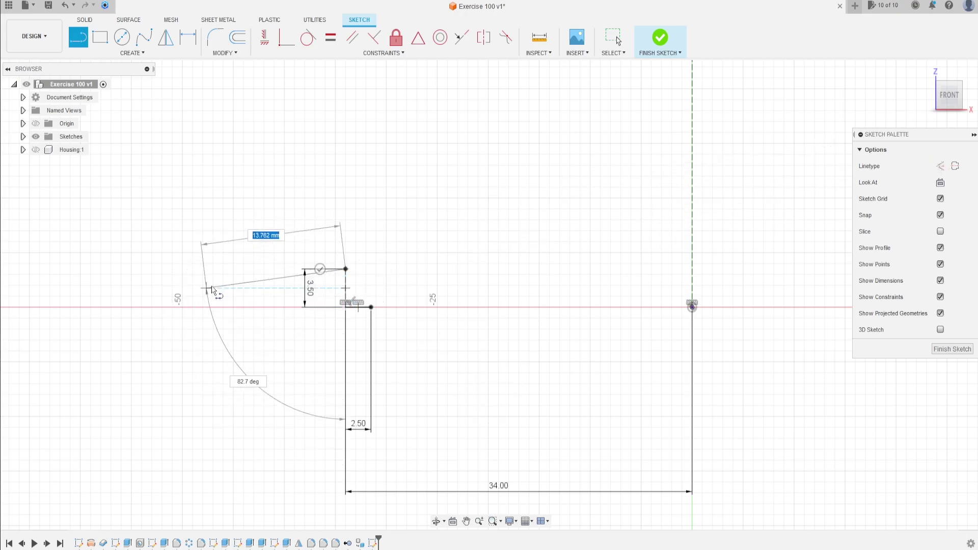
left_click(234, 269)
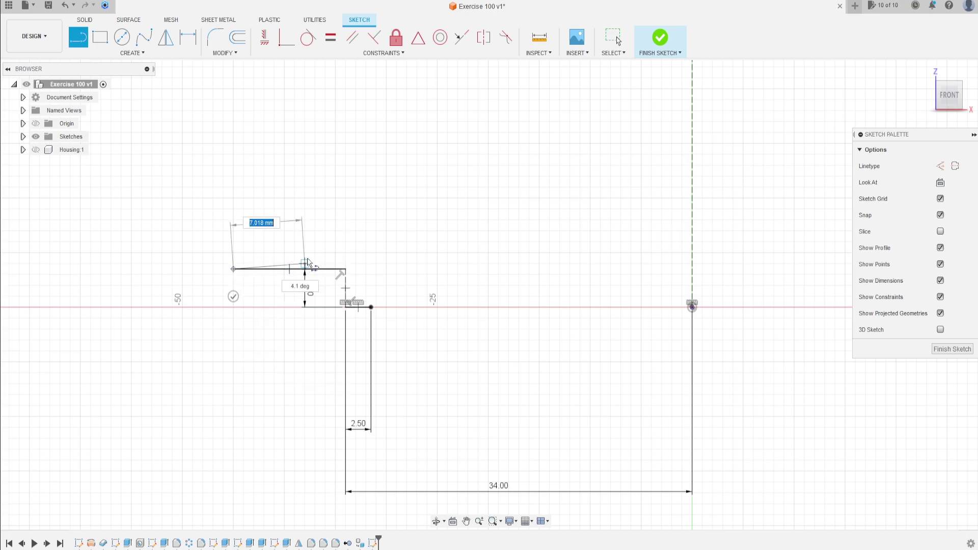
key("Escape")
Convert the 3.5 mm vertical line from construction to normal geometry.
left_click(345, 289)
left_click(939, 167)
key("l")
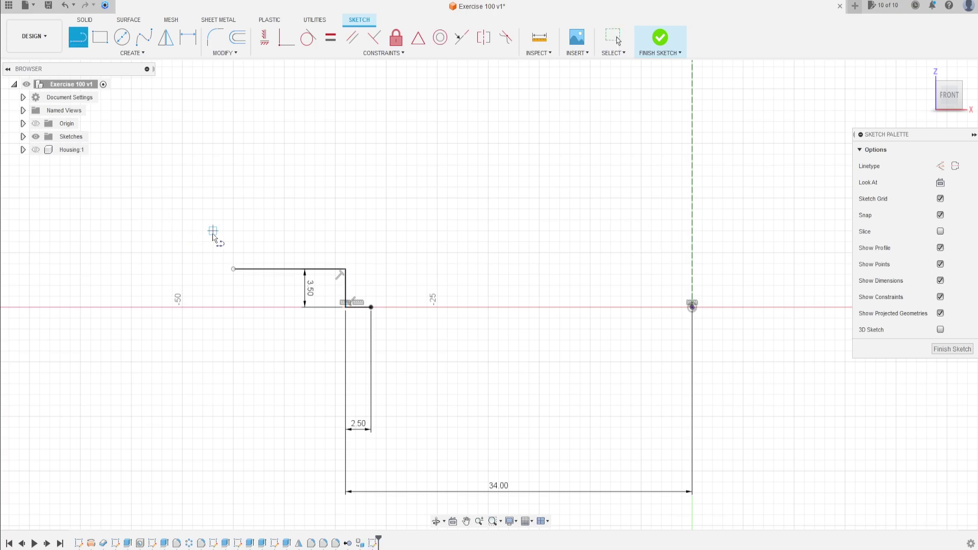
Dimension the horizontal distance from the upper horizontal line's left endpoint to the origin as 47 mm.
left_click(188, 38)
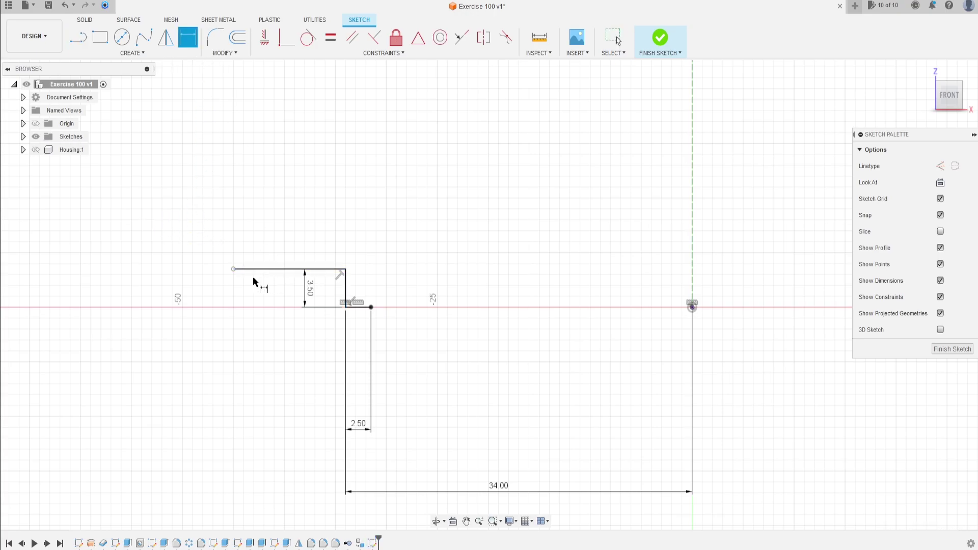
left_click(692, 307)
scroll(478, 499, "down", 1)
left_click(481, 507)
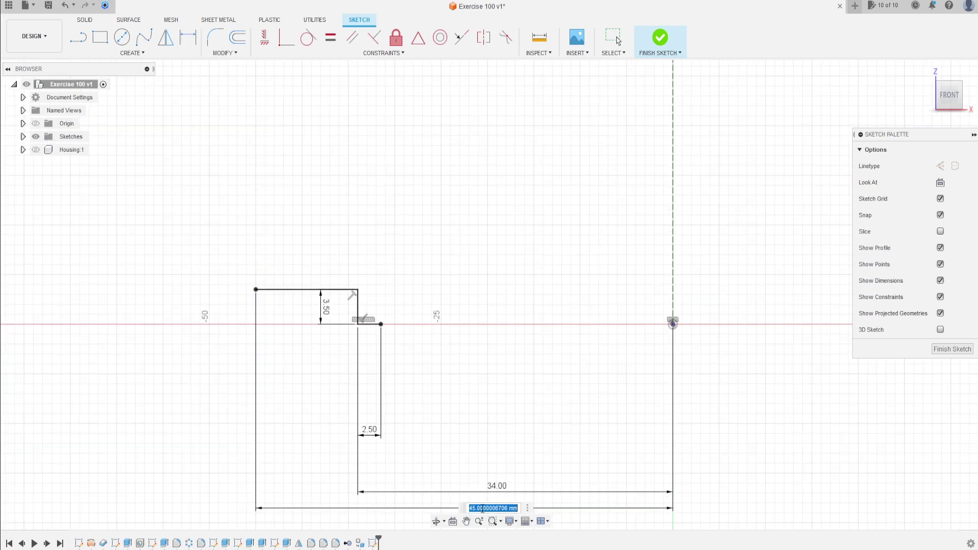
type("4")
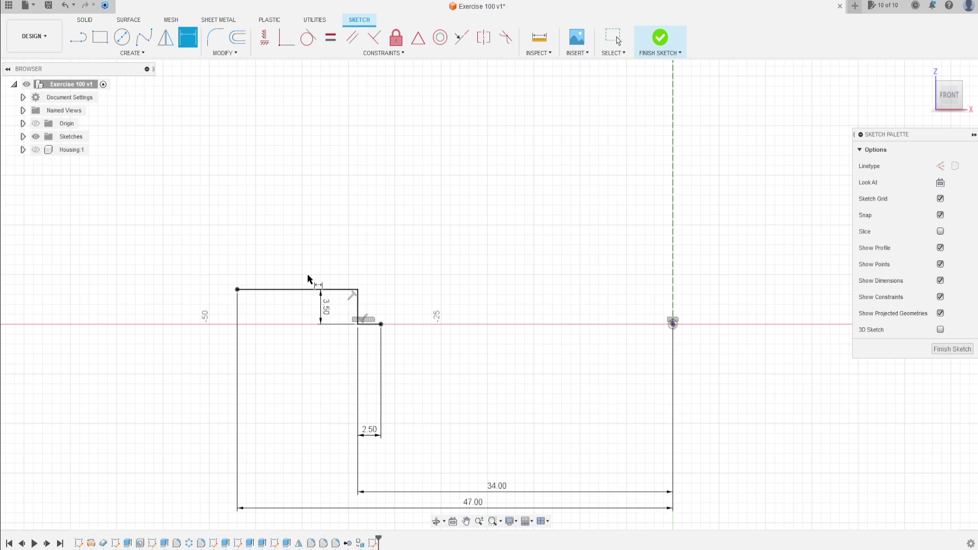
Draw a 4.5 mm vertical line up from the profile's outermost left endpoint and a horizontal line rightward to nearly above the short base line's right end.
type("l")
scroll(270, 258, "up", 3)
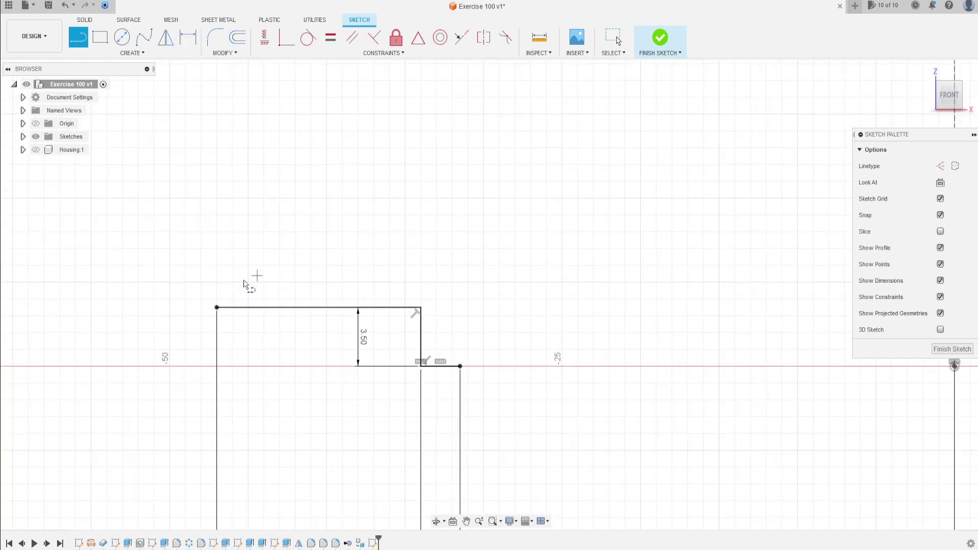
left_click(215, 306)
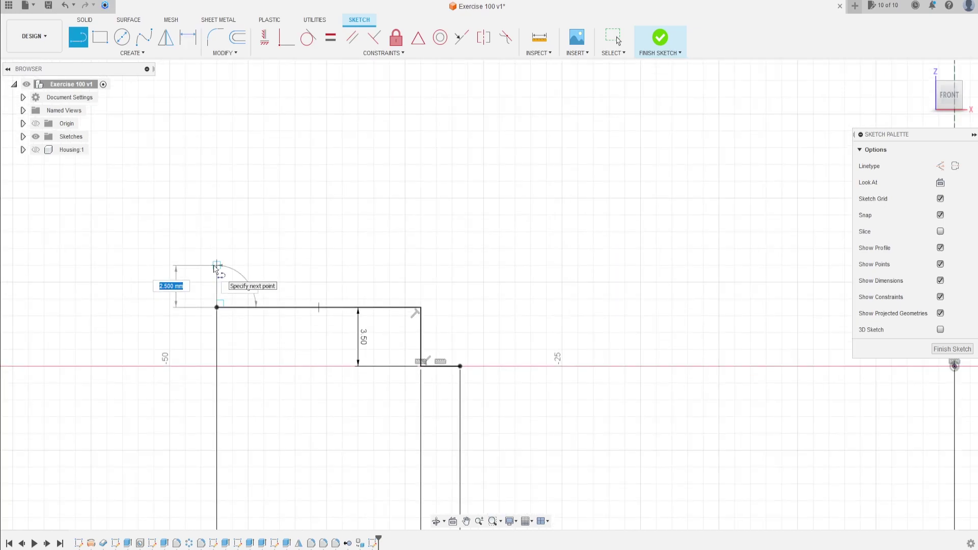
type("4,5")
key("Return")
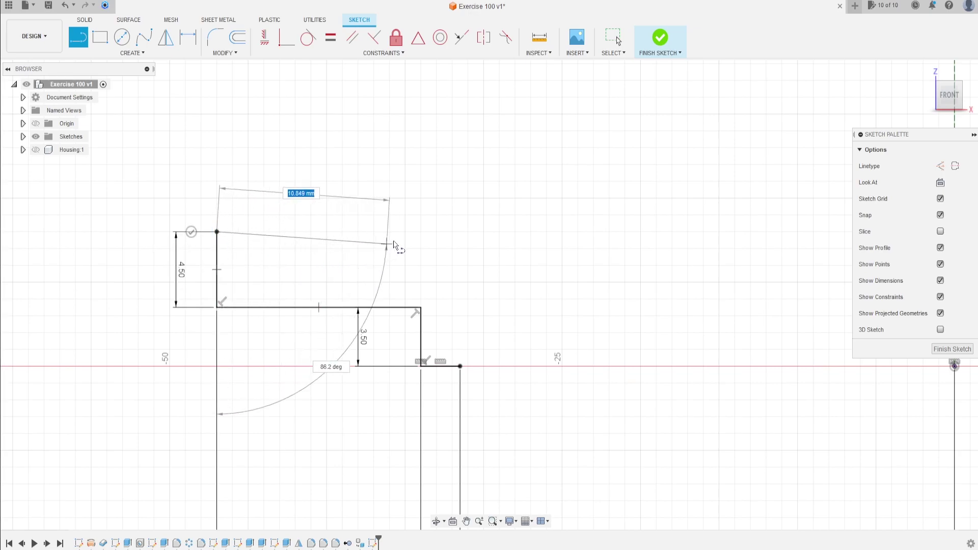
left_click(453, 232)
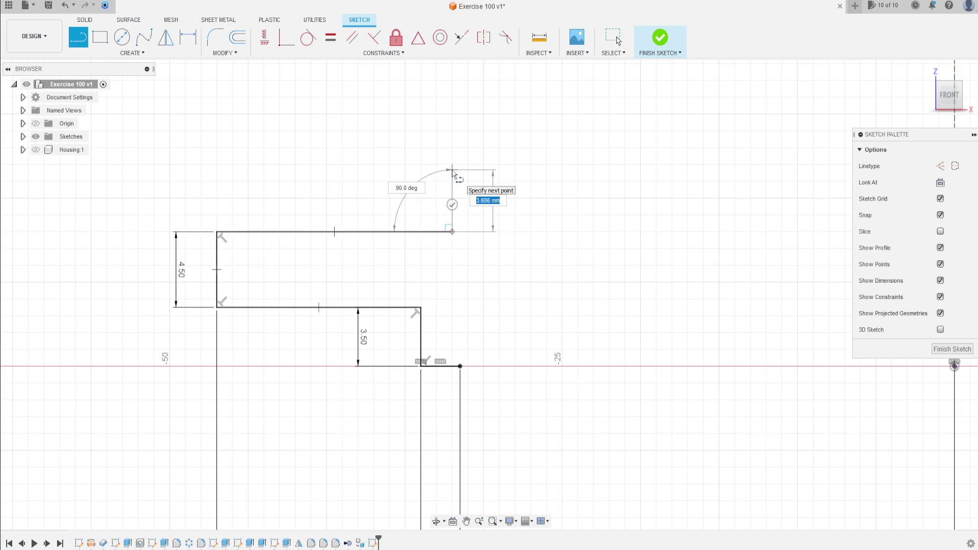
Continue the profile with a vertical line 4.5 mm upward and a horizontal line 7 mm to the right.
type("4,5")
key("Tab")
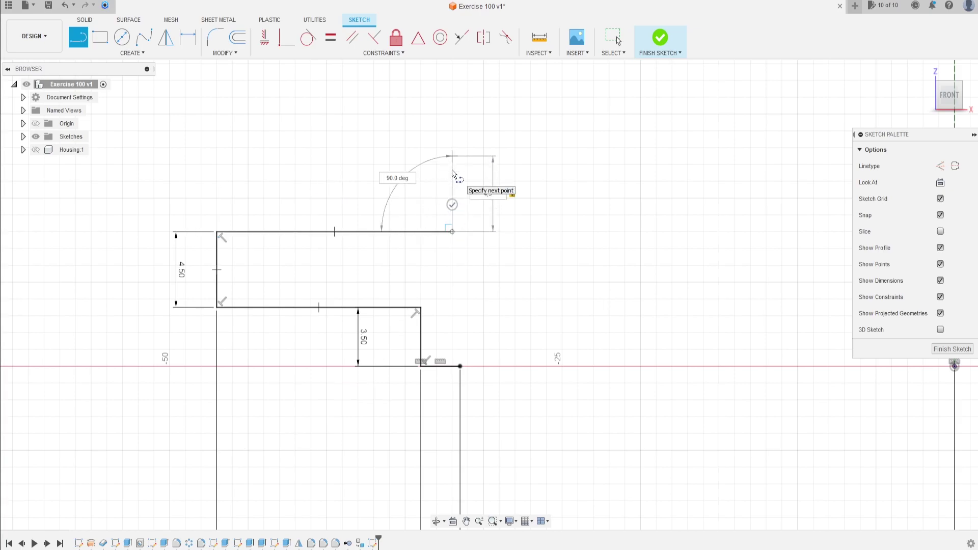
left_click(452, 157)
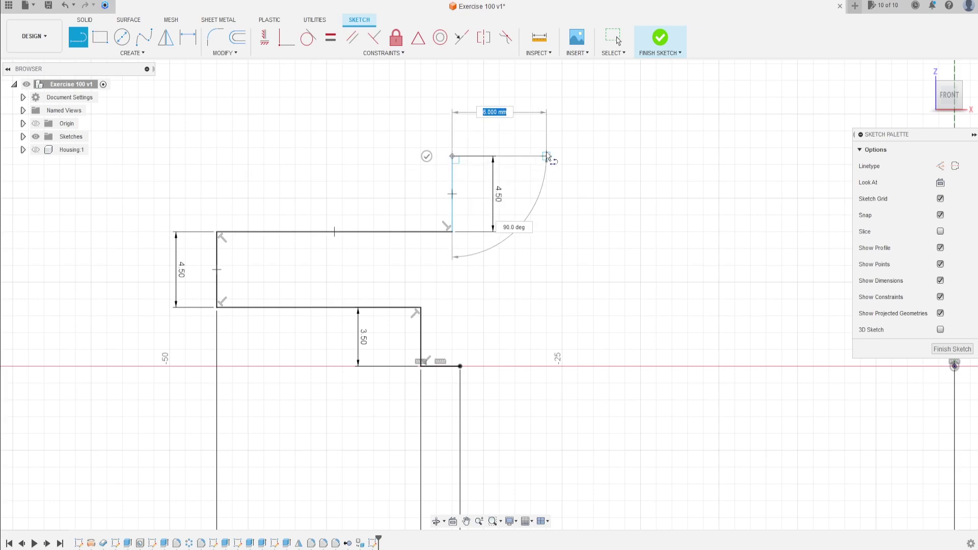
type("7")
key("Return")
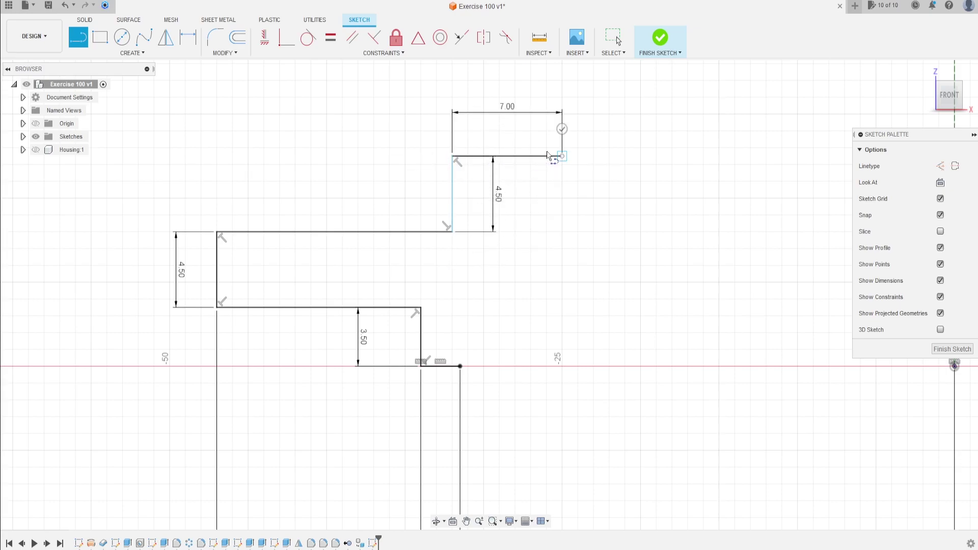
Extend the profile with a vertical line 22 mm upward and a horizontal line 6.5 mm to the right.
scroll(555, 89, "down", 2)
middle_click_drag(559, 87, 538, 274)
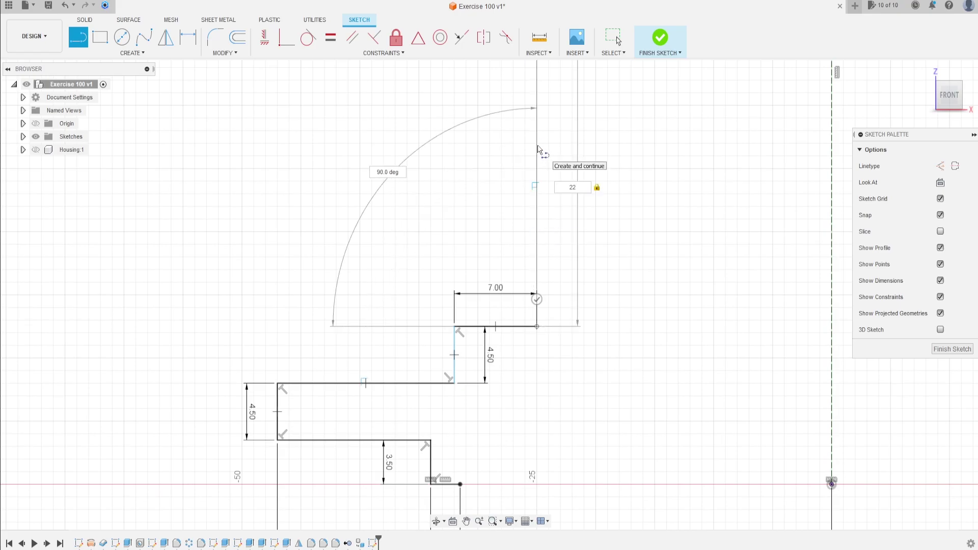
scroll(538, 148, "down", 4)
middle_click_drag(530, 173, 521, 232)
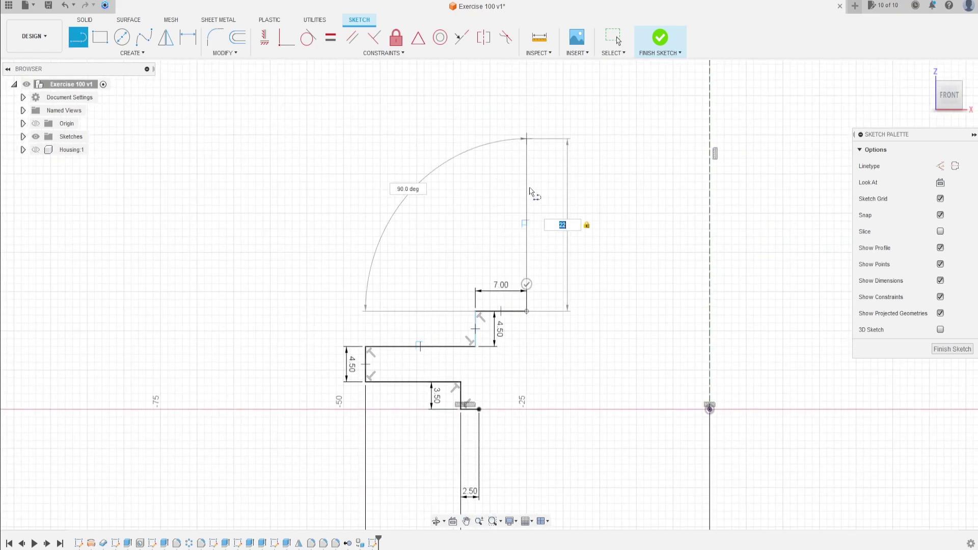
key("Return")
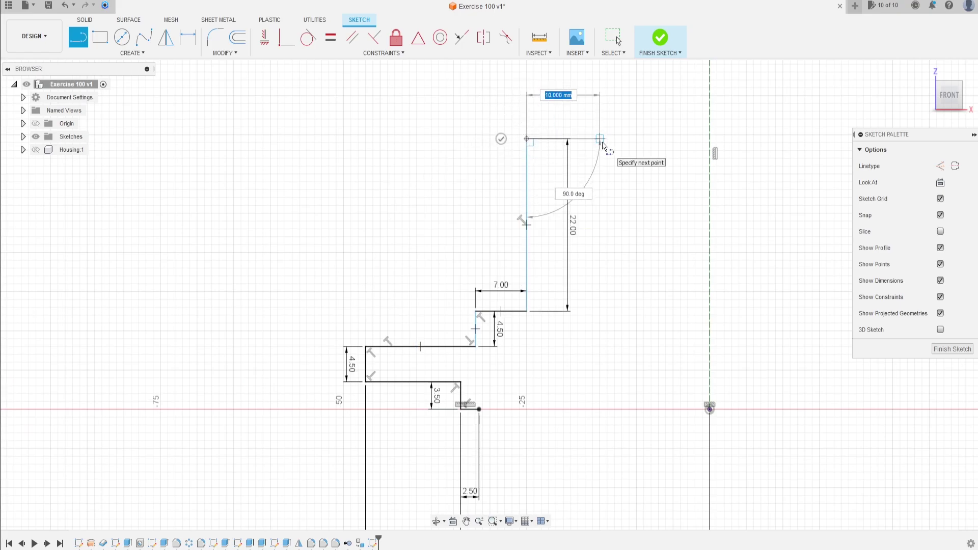
type("6.5")
key("Return")
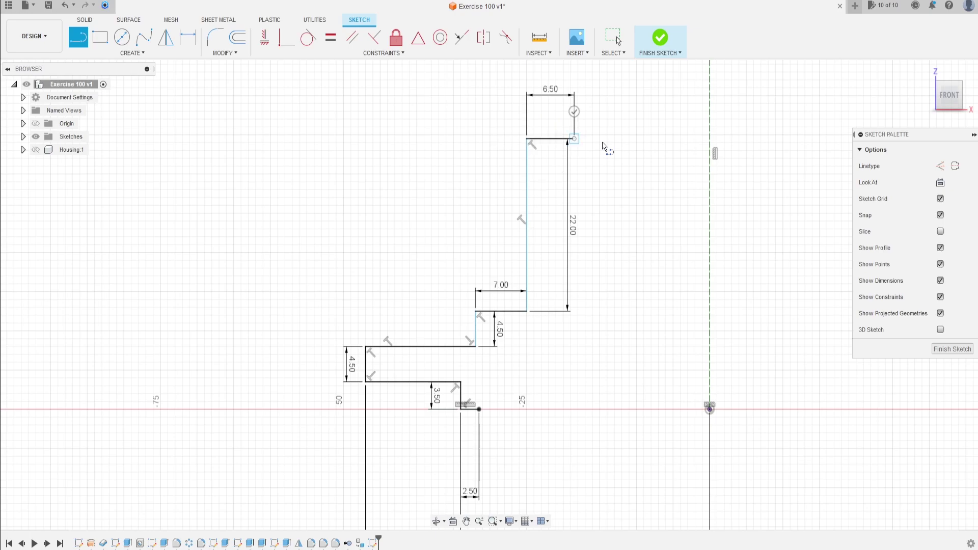
Add a small step to the profile's top: a vertical line 1 mm upward and a horizontal line 4.5 mm to the right.
scroll(576, 143, "up", 5)
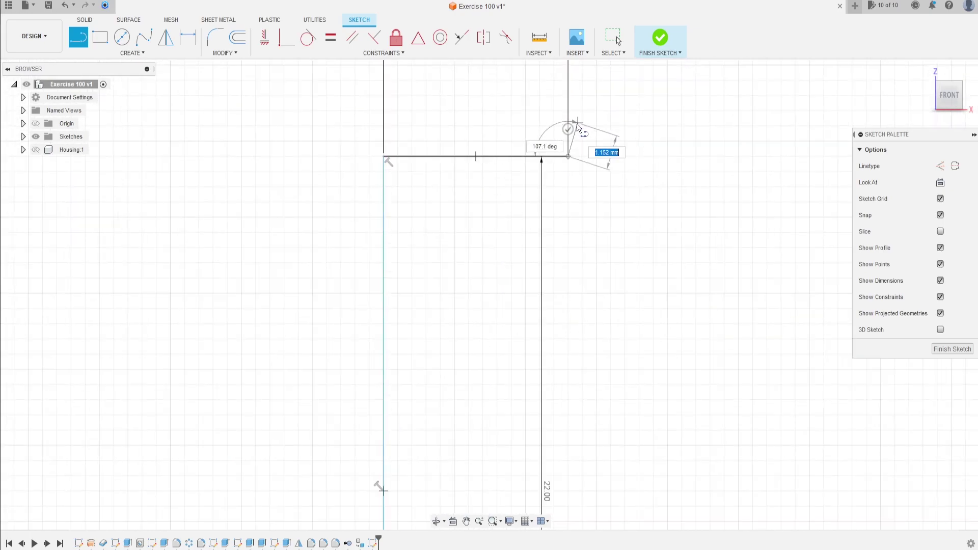
key("Tab")
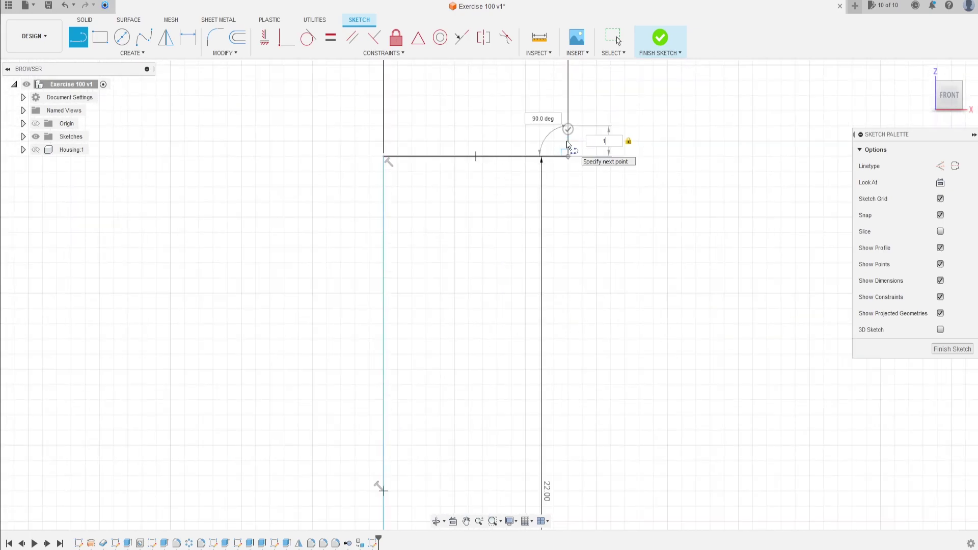
left_click(568, 144)
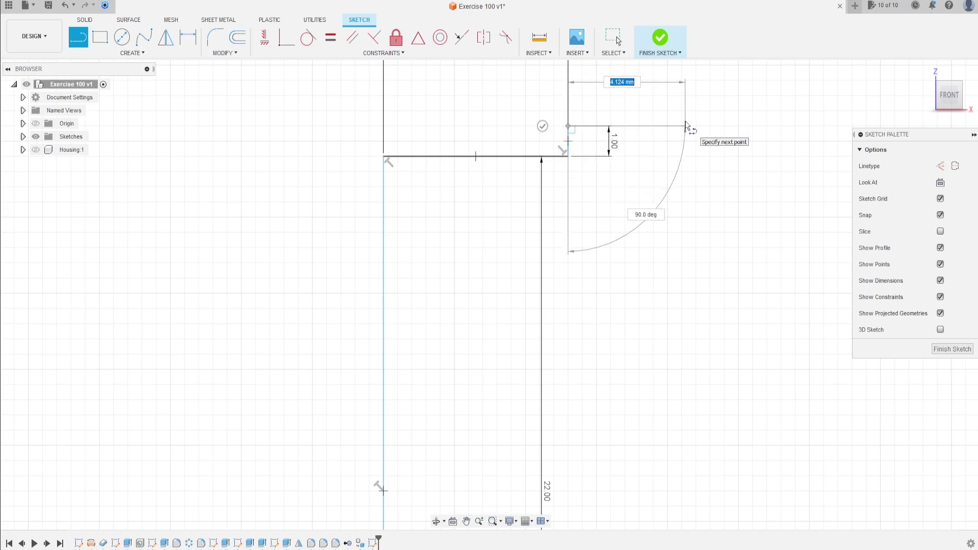
key("Tab")
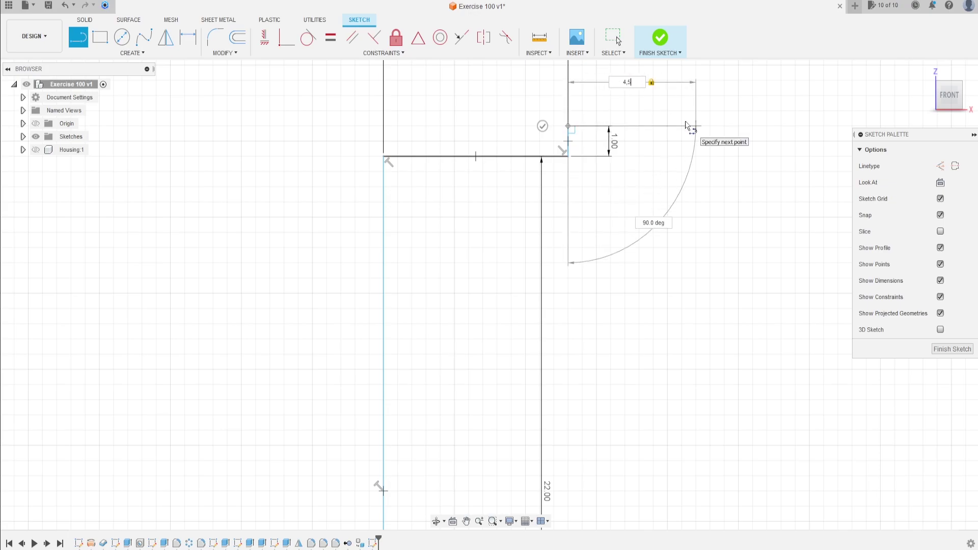
left_click(689, 125)
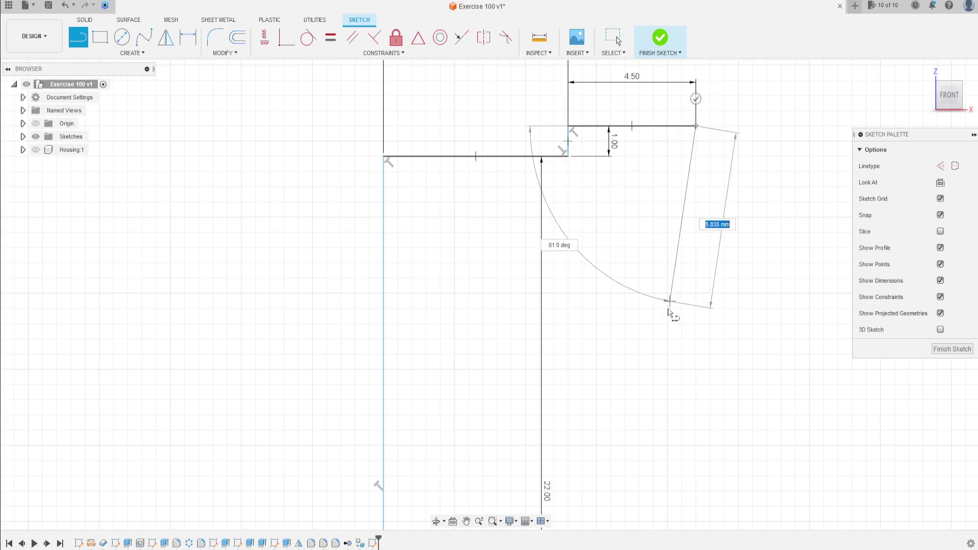
Draw the inner vertical line down from the right end of the top edge to slightly below the level of the 7 mm line.
scroll(658, 383, "down", 5)
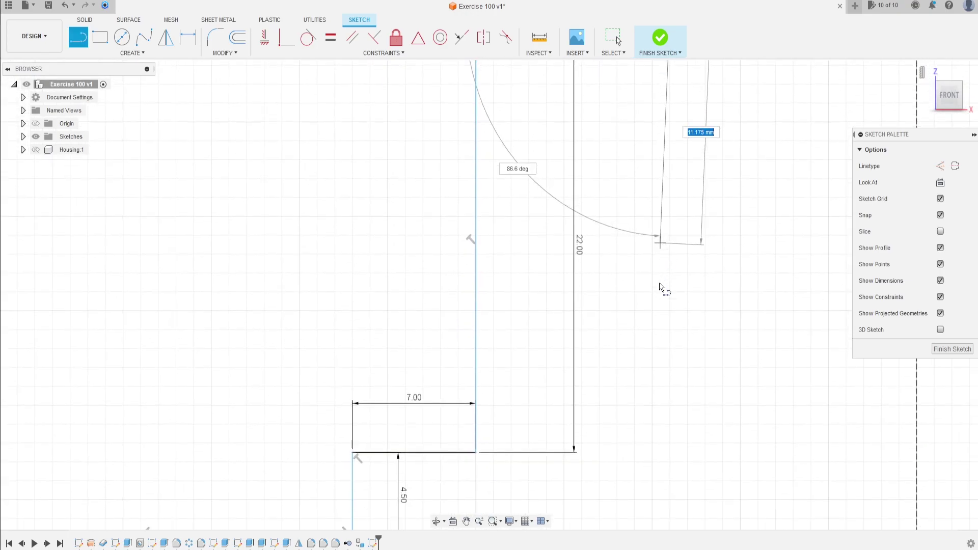
middle_click_drag(669, 429, 664, 242)
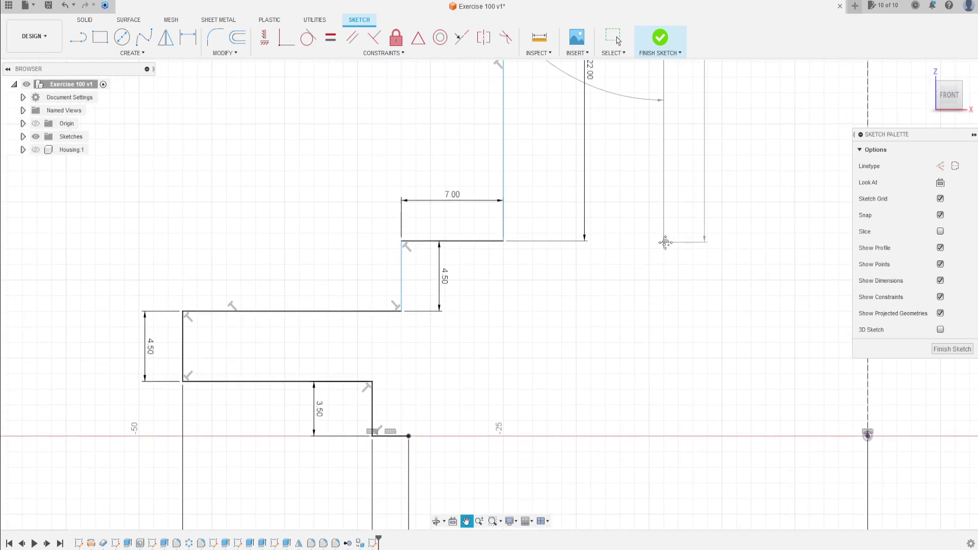
left_click(664, 264)
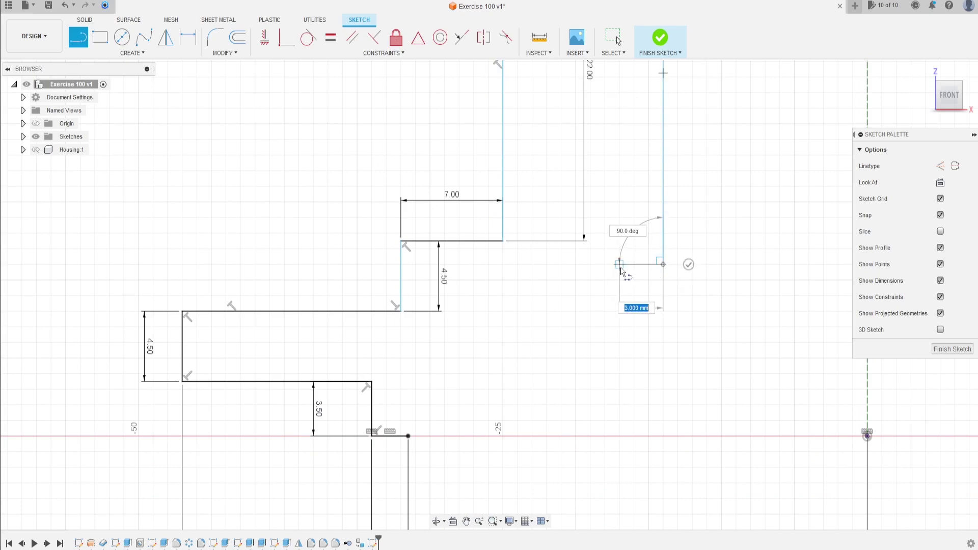
Close the profile with a 4.5 mm line leftward, a line down, another leftward, and a slanted line to the bottom edge's end.
type("4,5")
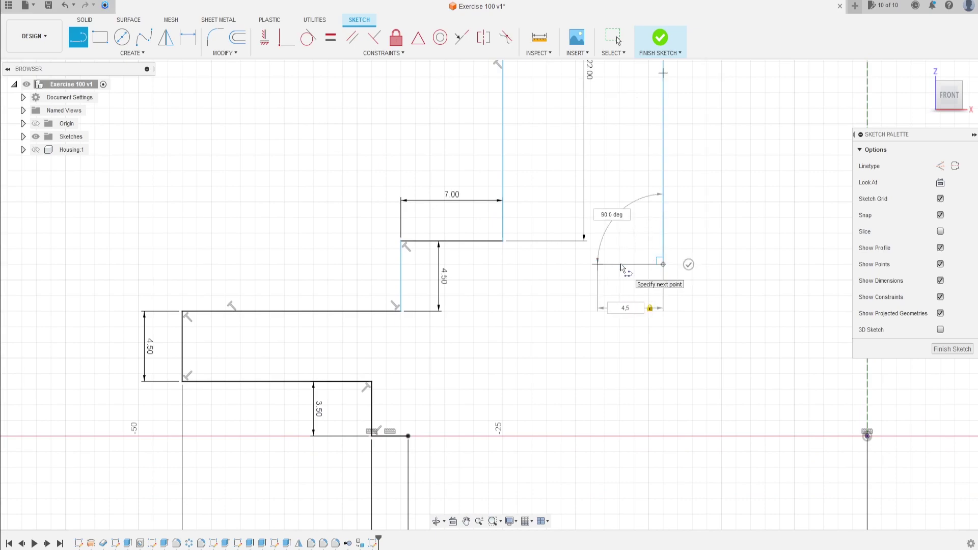
key("Return")
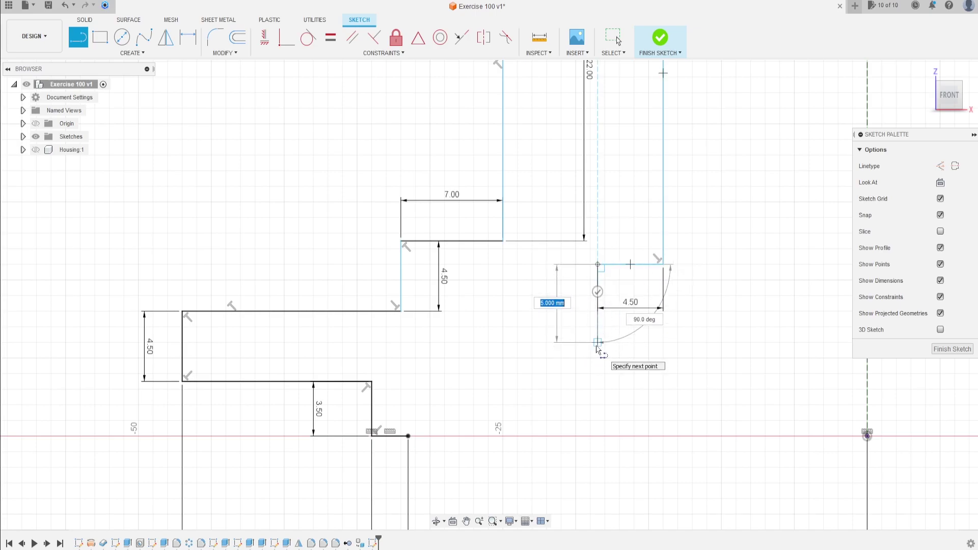
left_click(597, 346)
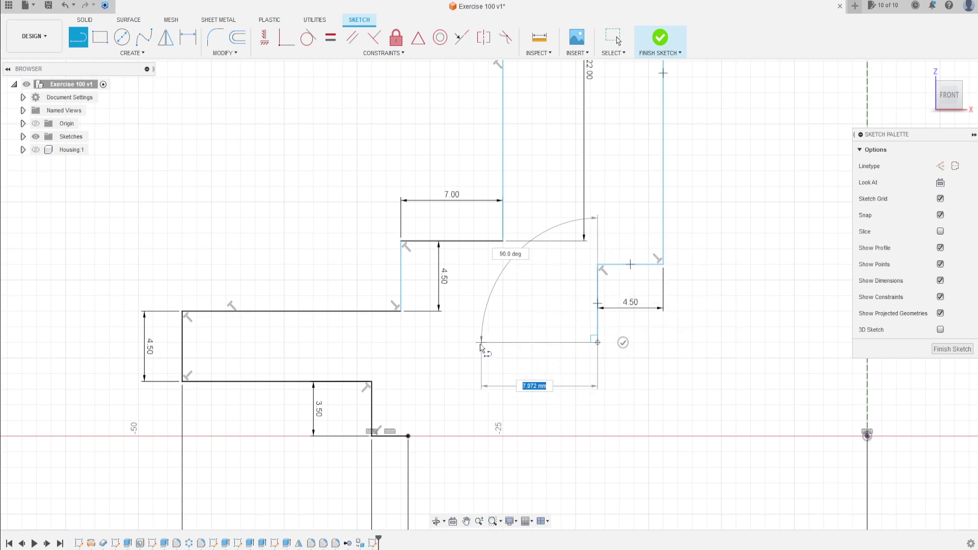
left_click(474, 343)
left_click(409, 437)
key("Escape")
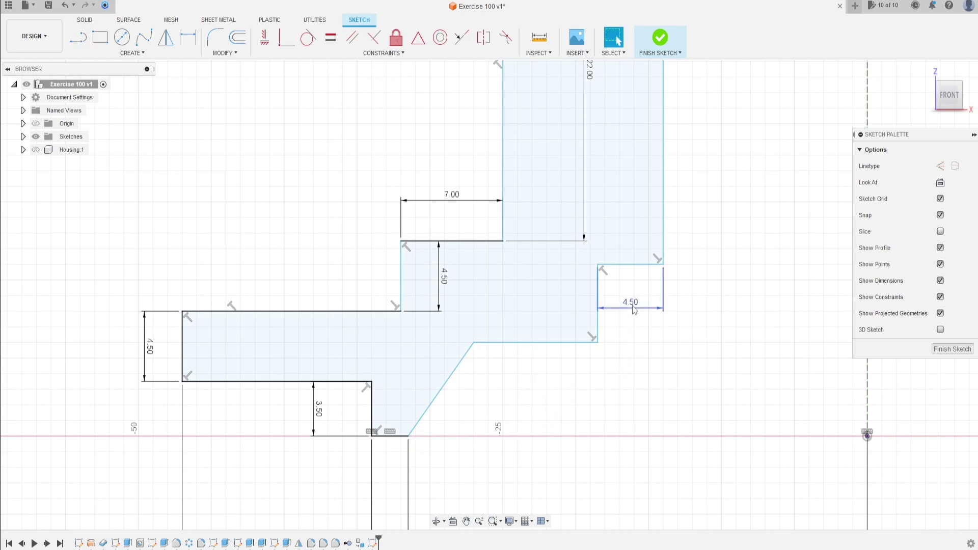
Set the width of the notch at the lower inner corner to 2 mm.
double_click(632, 306)
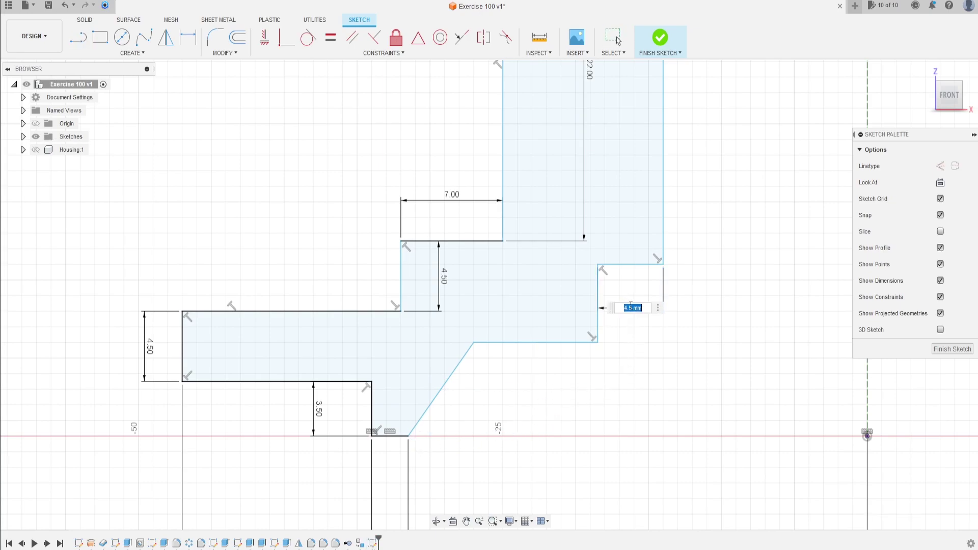
type("2")
key("Return")
Dimension the distance from the profile's long inner vertical line to the centerline as 12.5 mm.
scroll(640, 278, "down", 5)
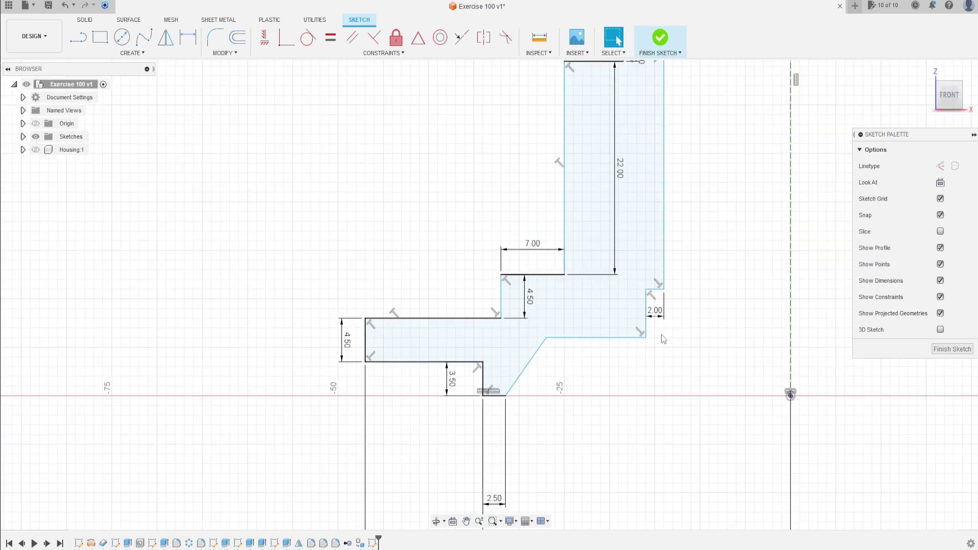
key("d")
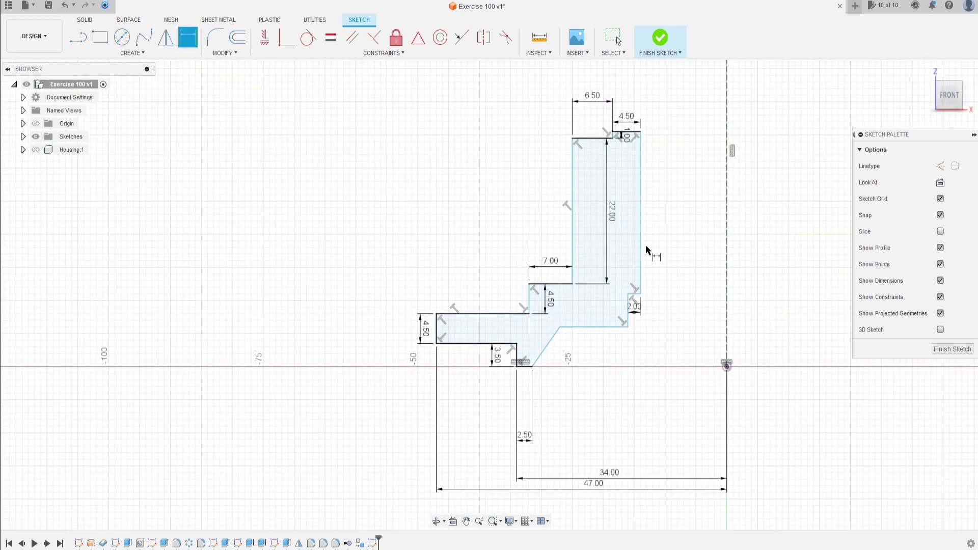
left_click(640, 258)
left_click(727, 260)
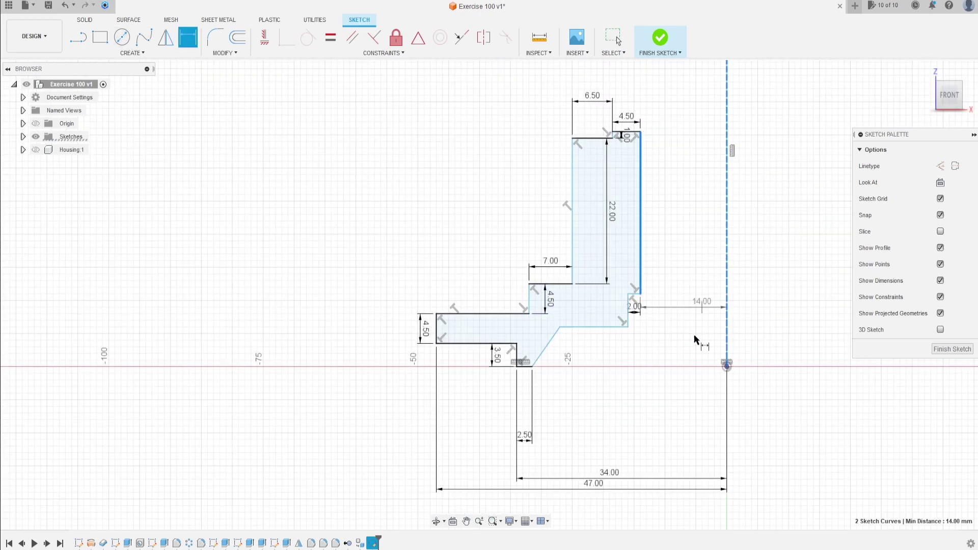
left_click(684, 435)
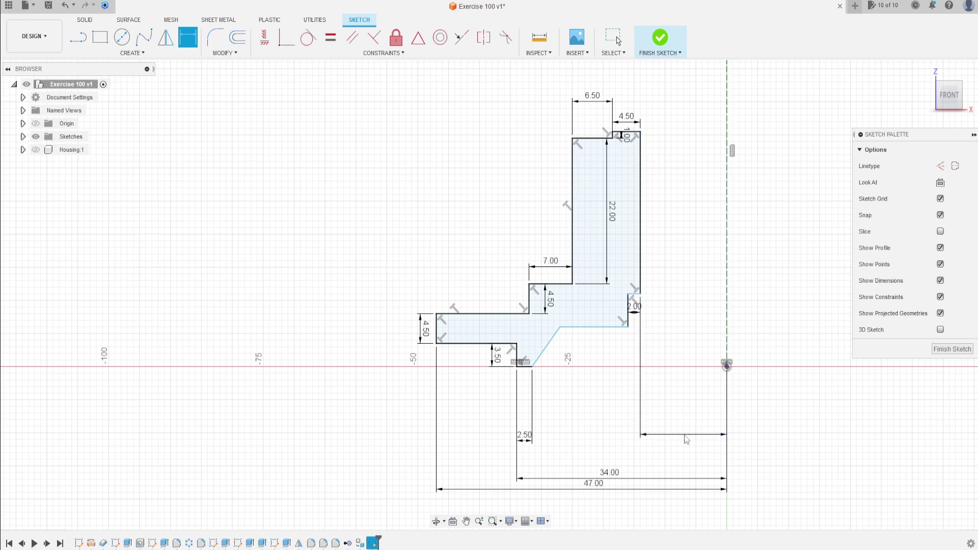
type("12")
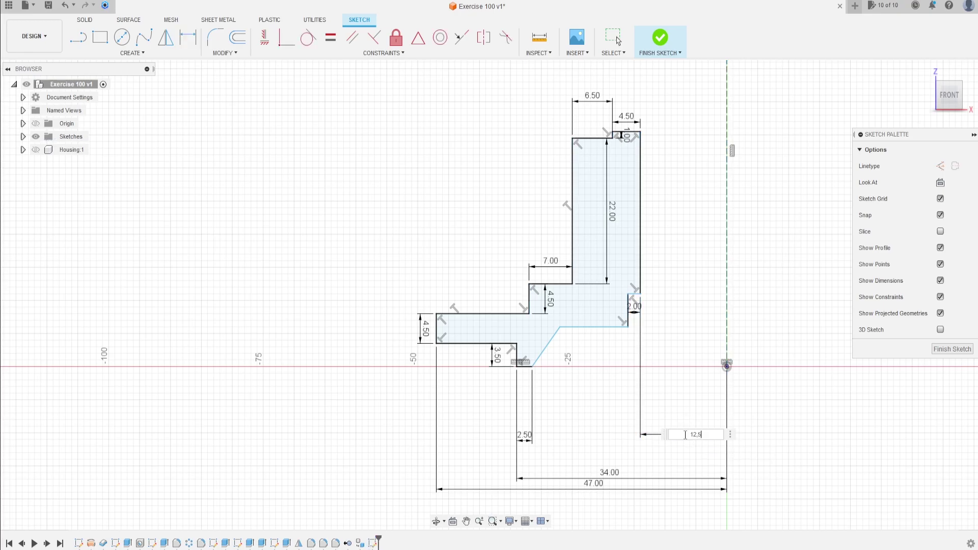
type(",5")
key("Return")
Move the notch's short horizontal edge upward and align the slanted line's upper endpoint horizontally with the inner corner on the flange's top edge.
scroll(627, 332, "up", 4)
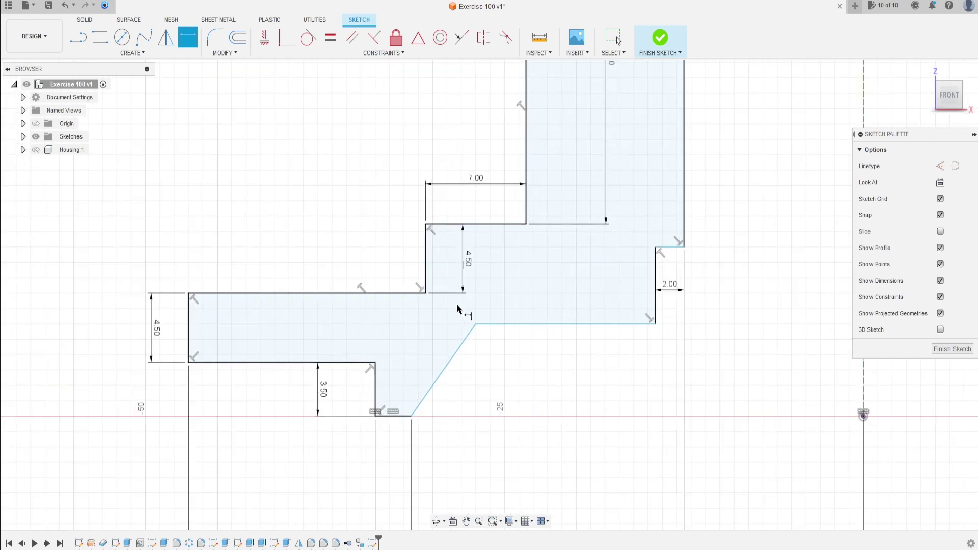
key("Escape")
left_click_drag(669, 248, 650, 242)
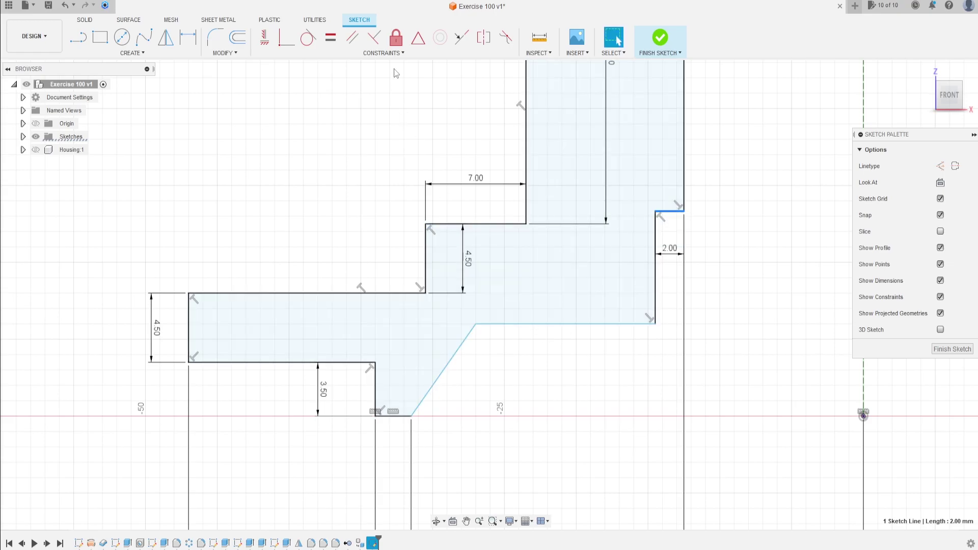
left_click(265, 38)
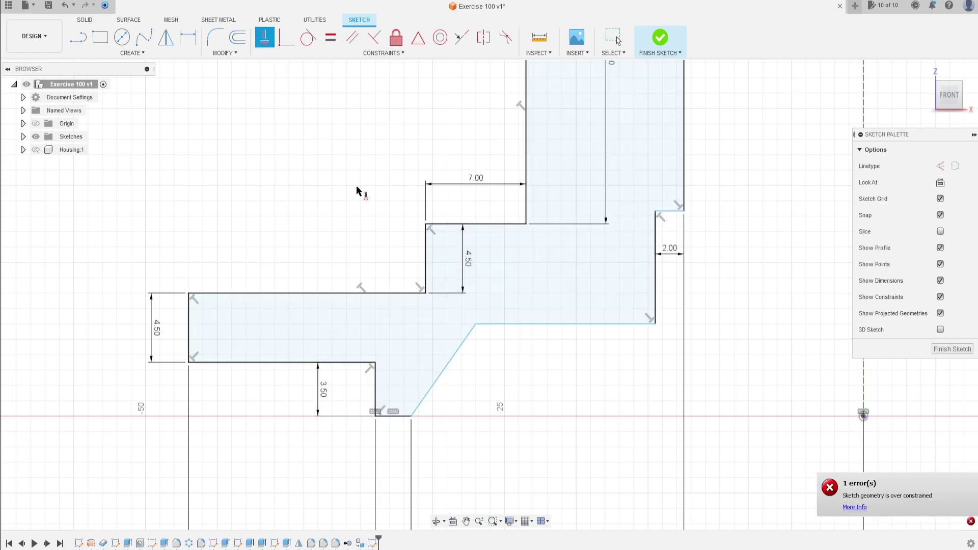
left_click(476, 325)
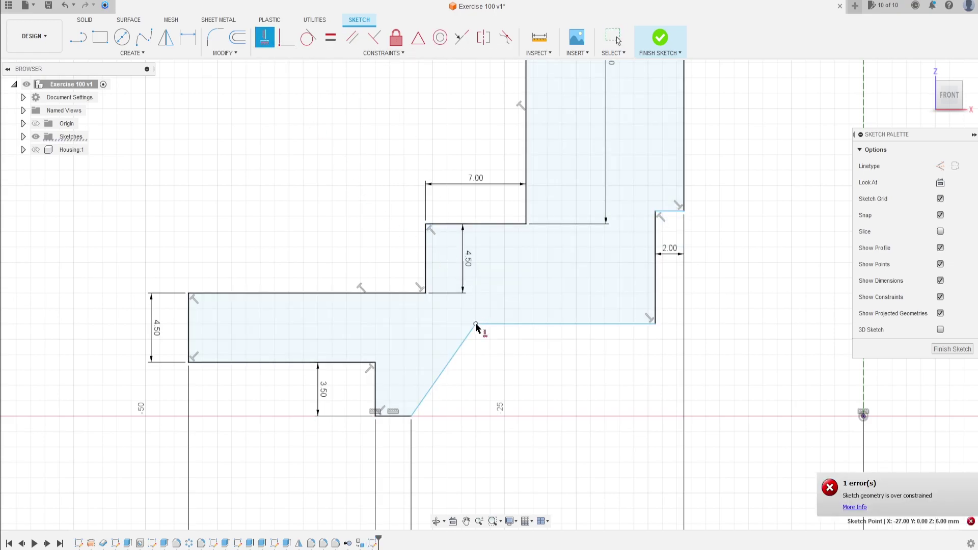
left_click(426, 294)
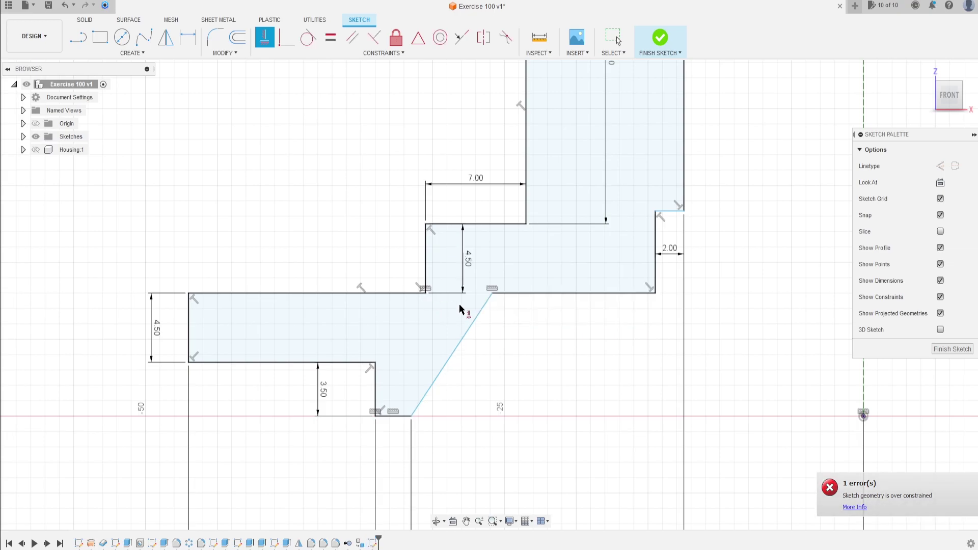
Dimension the angle between the slanted line and the short bottom edge as 115 degrees.
left_click(188, 37)
left_click(448, 363)
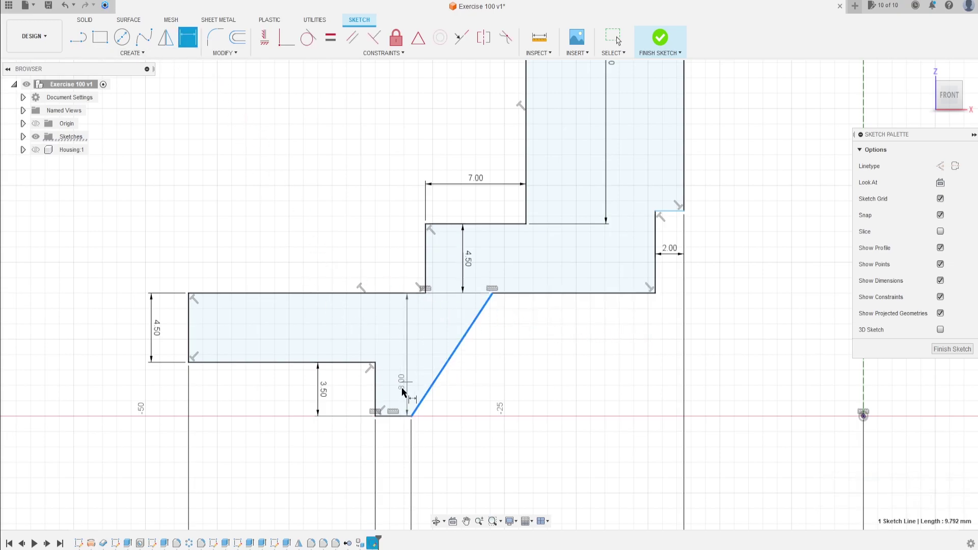
left_click(398, 416)
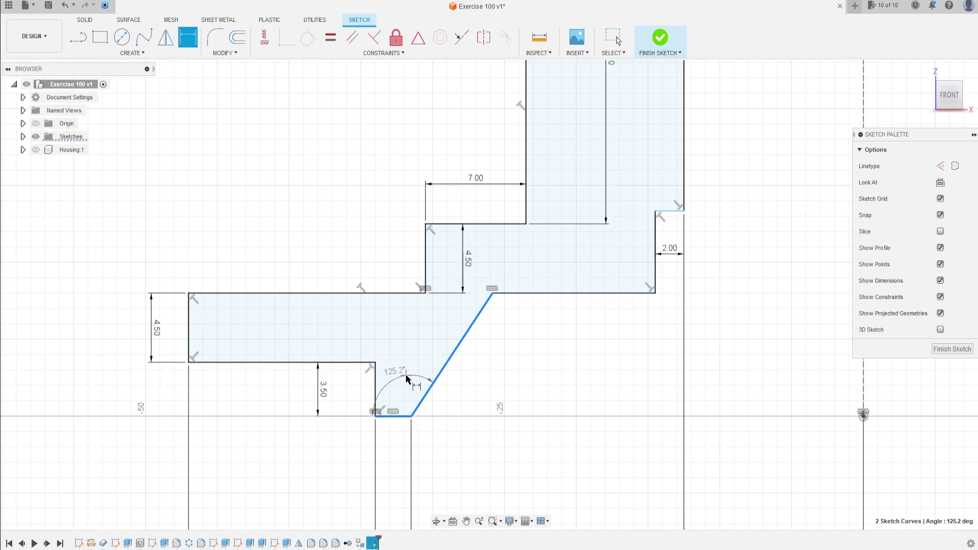
left_click(406, 377)
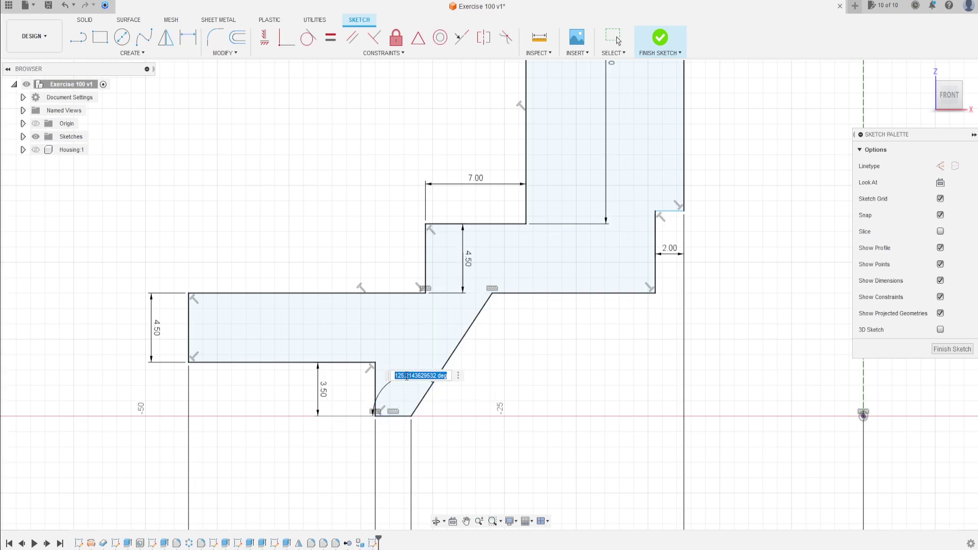
type("115")
key("Return")
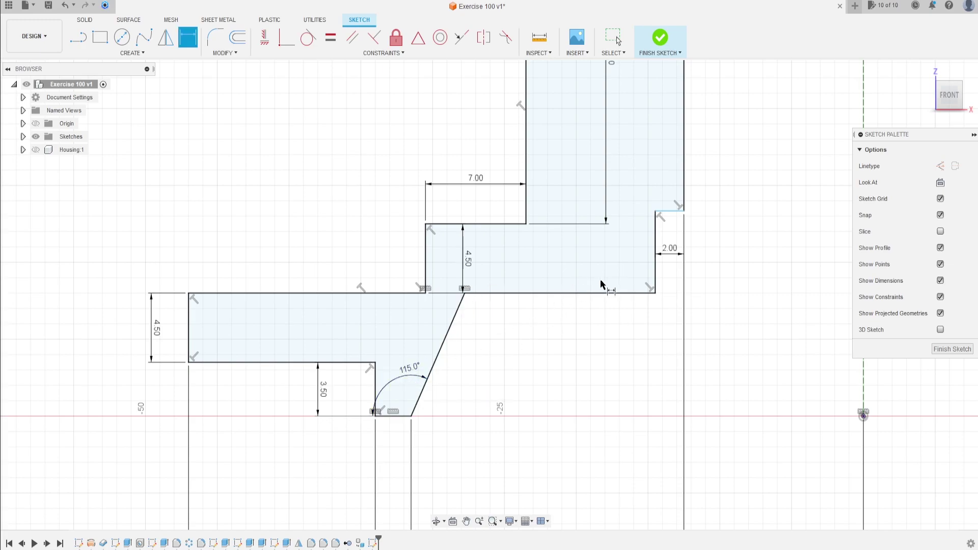
Dimension the notch's vertical edge as 4.5 mm.
left_click(657, 269)
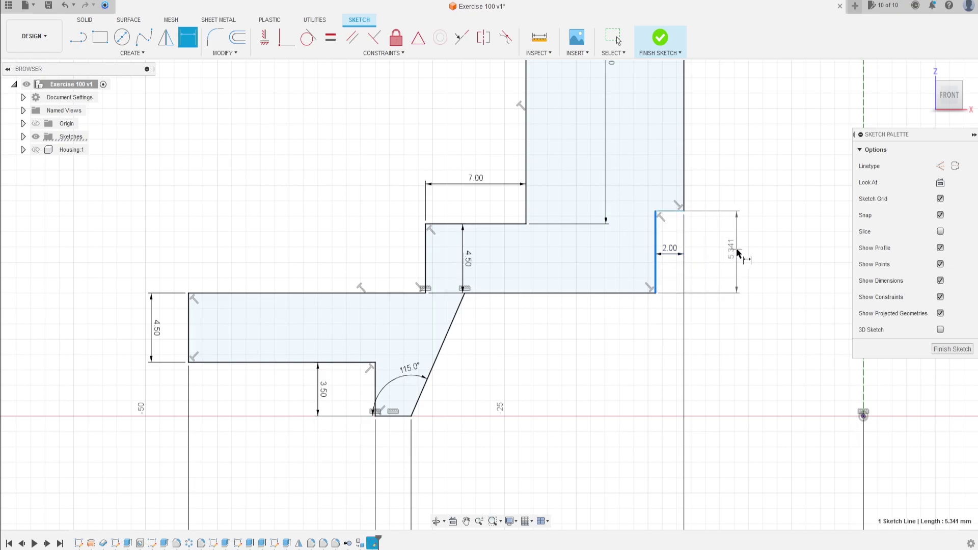
left_click(738, 253)
type("4")
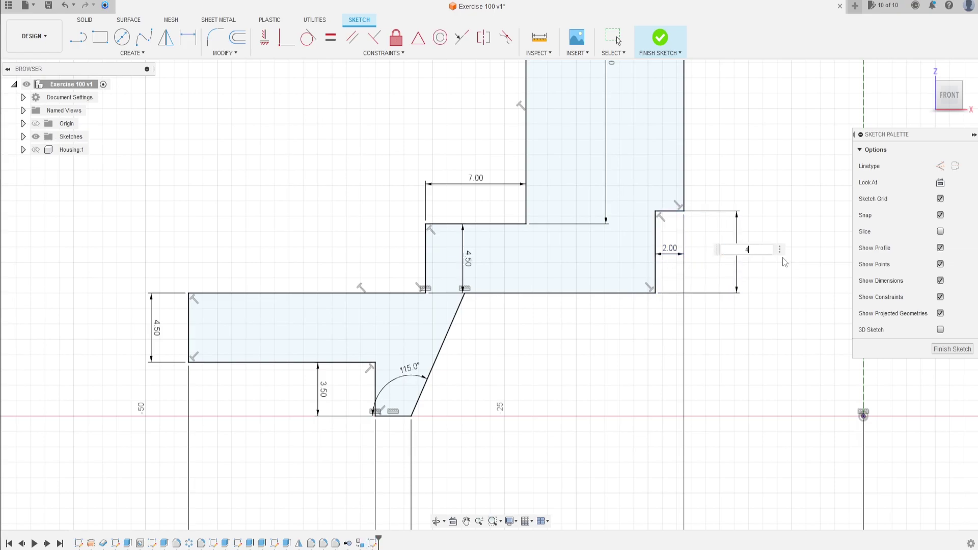
type(".5")
key("Return")
Reposition the 22, 1 and 2 mm dimensions, the top and step-height 4.5 mm dimensions, and the 115-degree angle for a clearer layout.
scroll(644, 312, "down", 3)
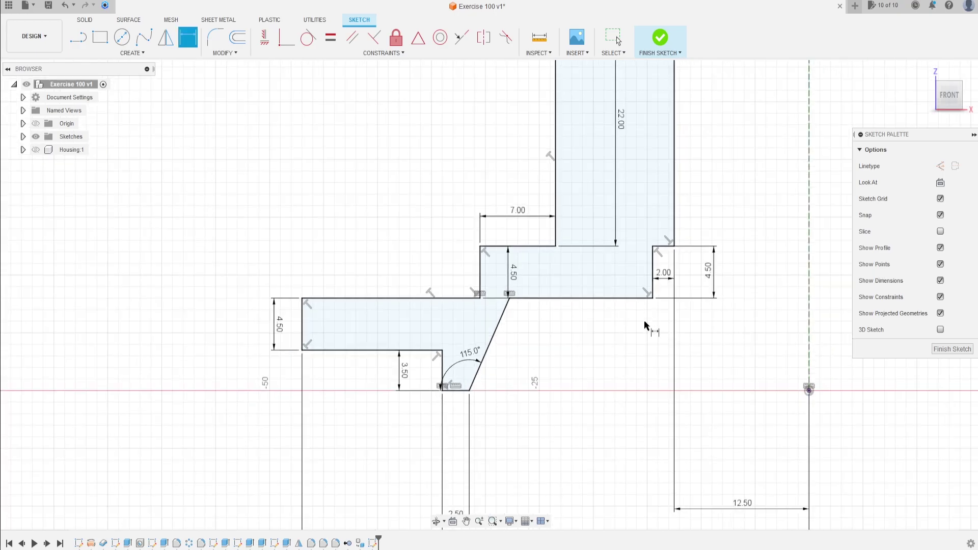
middle_click_drag(644, 320, 593, 315)
scroll(594, 315, "down", 2)
key("d")
scroll(559, 321, "down", 3)
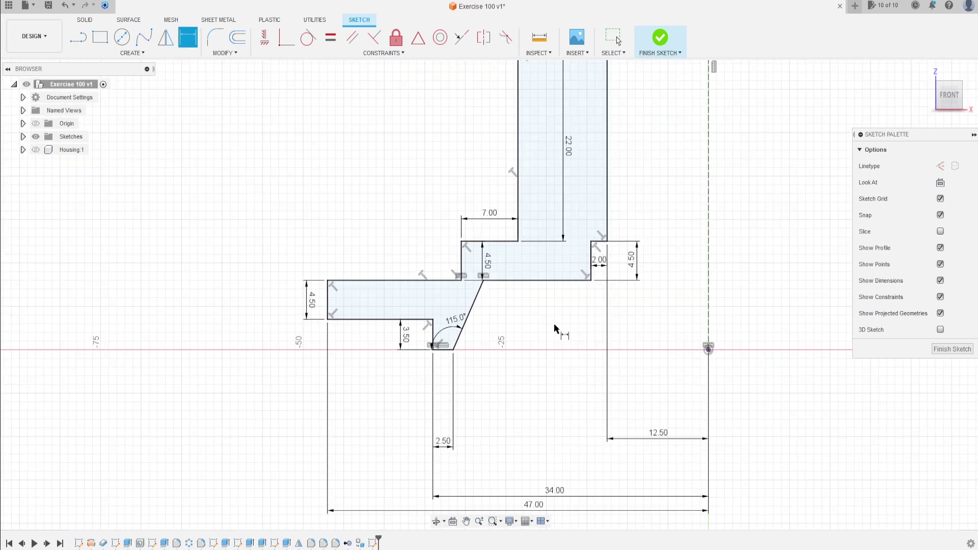
scroll(572, 286, "down", 2)
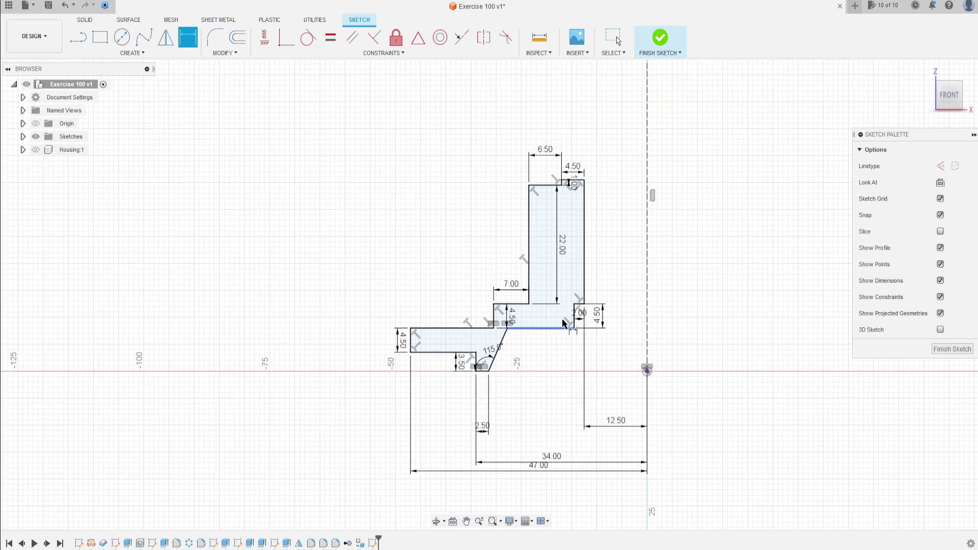
scroll(551, 259, "up", 3)
key("Escape")
left_click_drag(554, 259, 419, 255)
left_click_drag(576, 120, 574, 99)
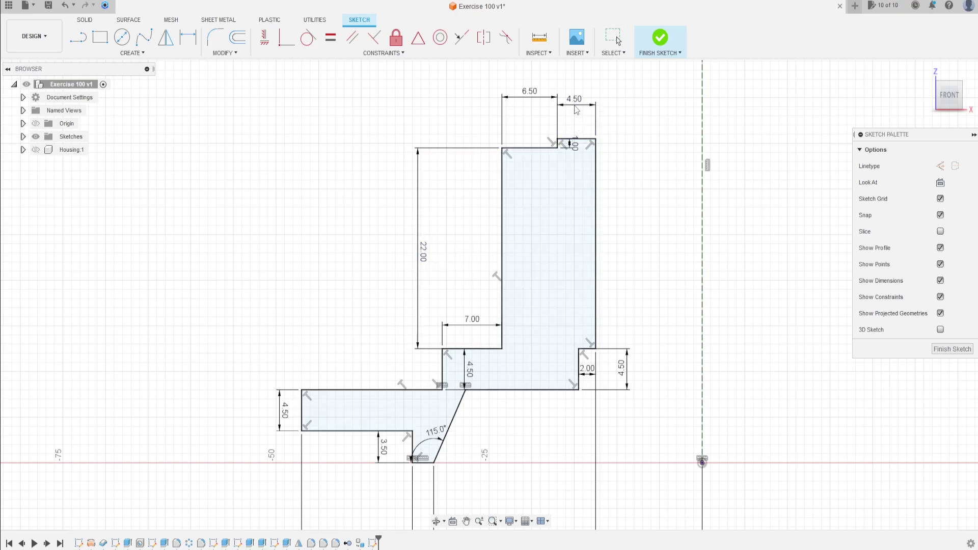
left_click_drag(570, 148, 621, 150)
left_click_drag(586, 368, 587, 428)
left_click_drag(435, 432, 434, 426)
left_click_drag(470, 368, 266, 372)
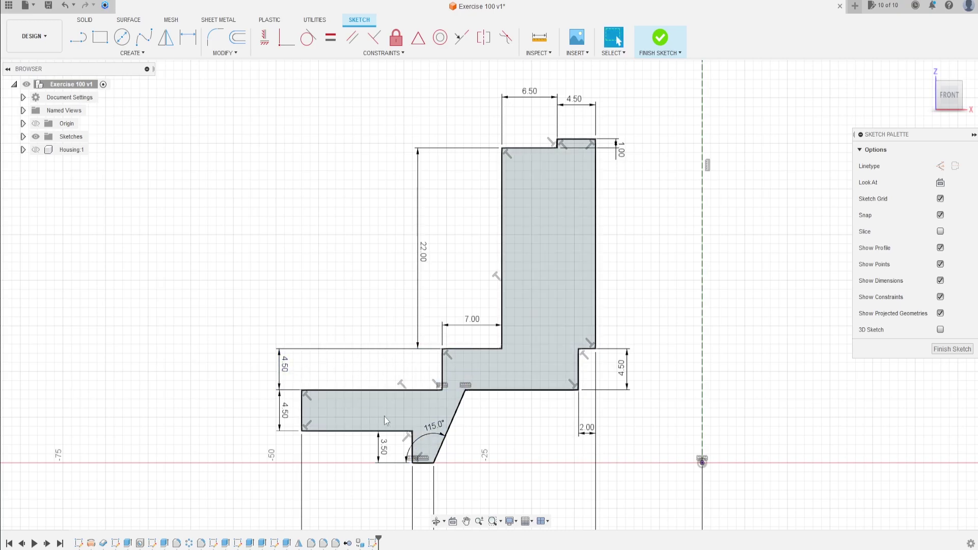
Set the height of the outer step above the flange to 5 mm.
scroll(450, 446, "down", 1)
middle_click_drag(446, 448, 434, 375)
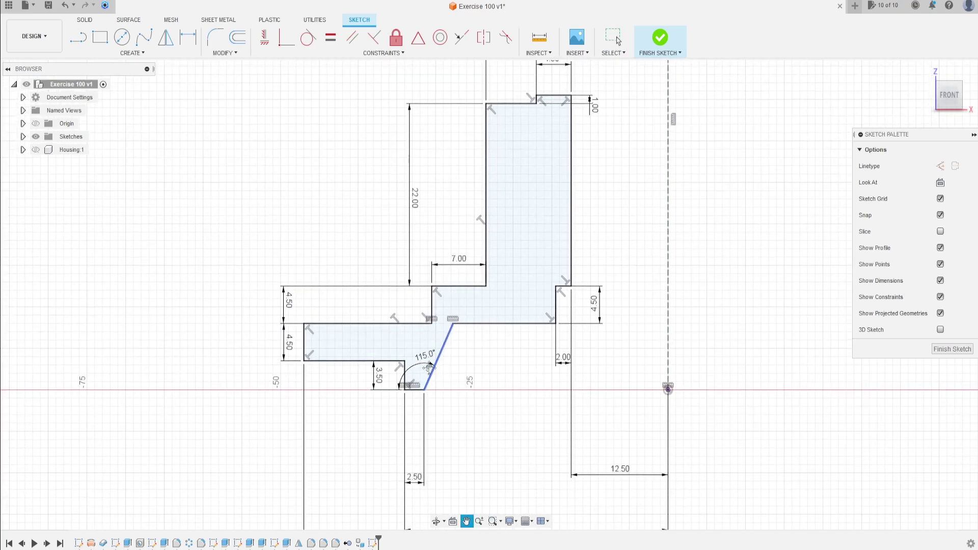
double_click(289, 298)
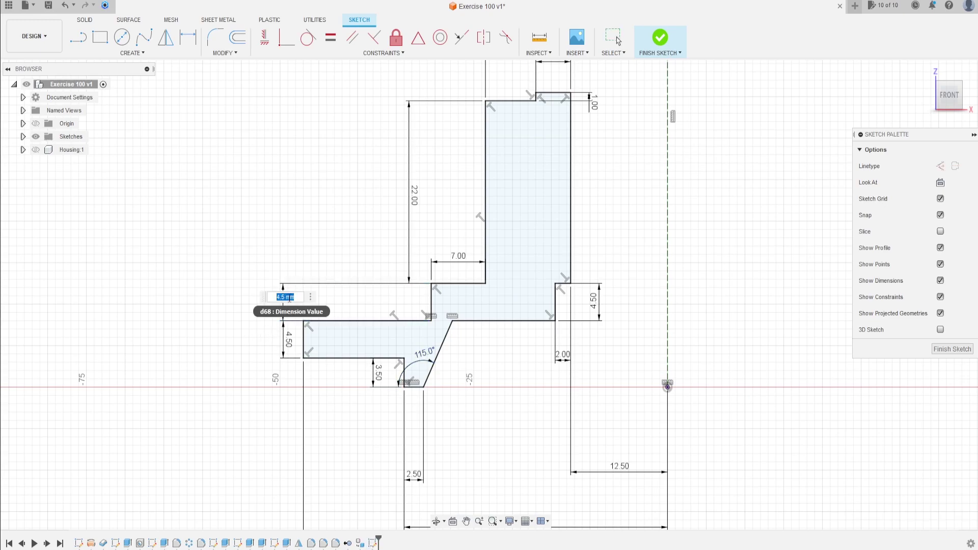
type("5")
key("Return")
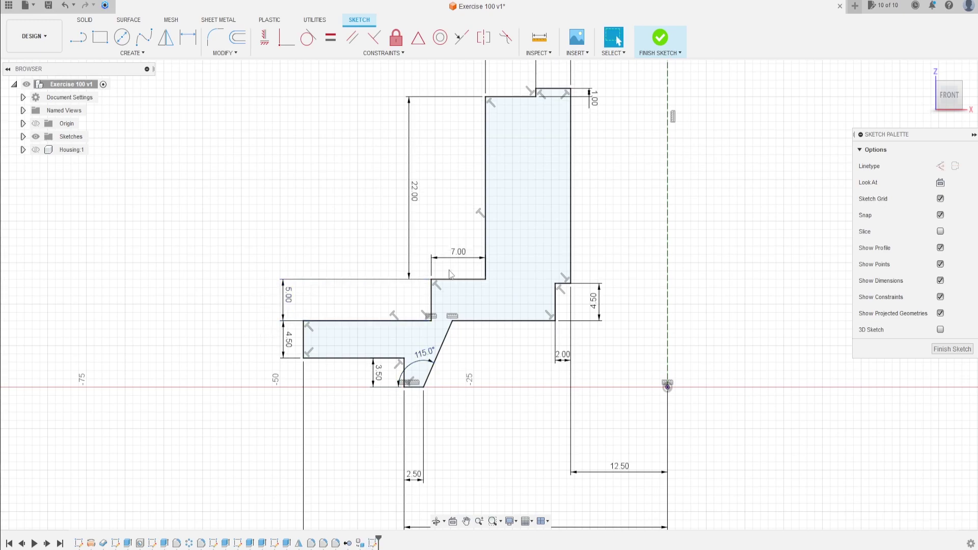
Finish the sketch and revolve the stepped profile 360 degrees about the vertical centerline as a new body.
scroll(455, 291, "down", 1)
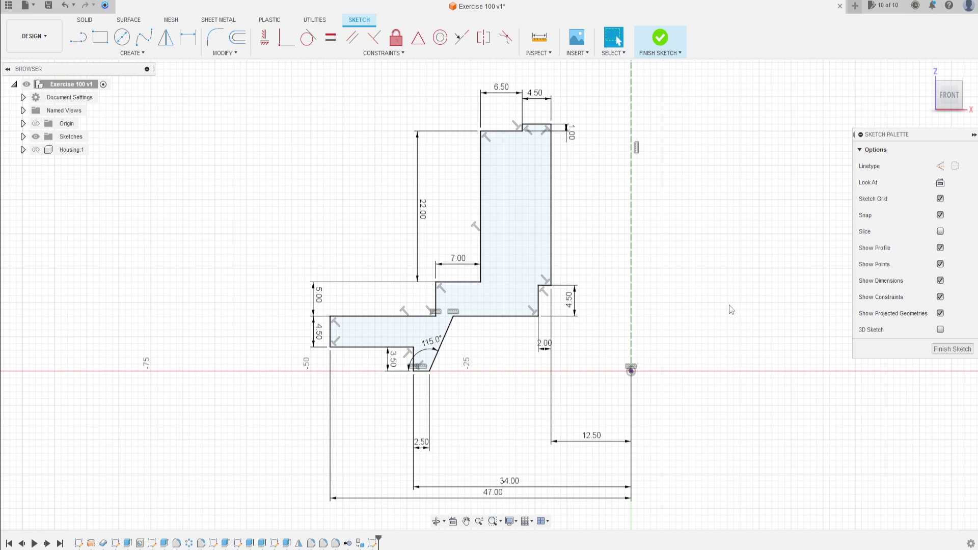
scroll(610, 333, "down", 1)
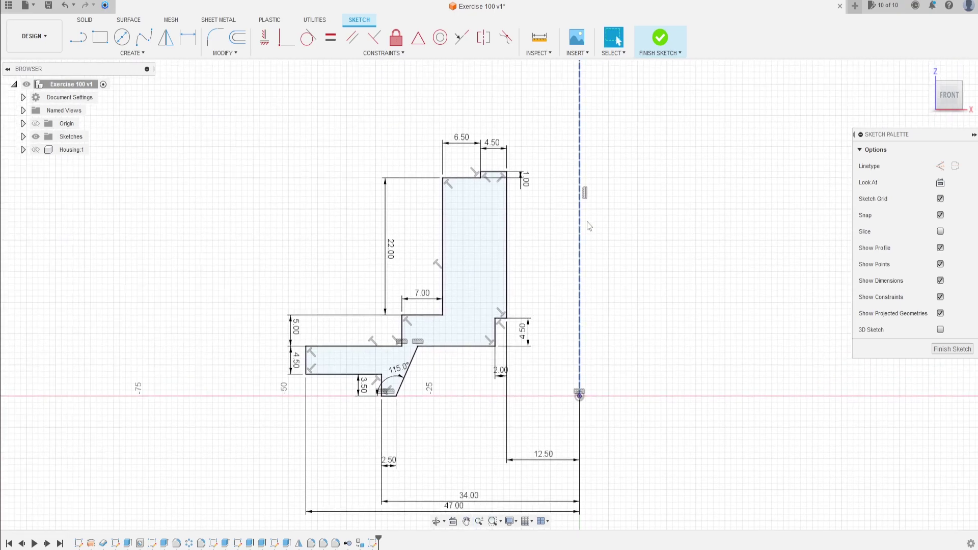
left_click(661, 39)
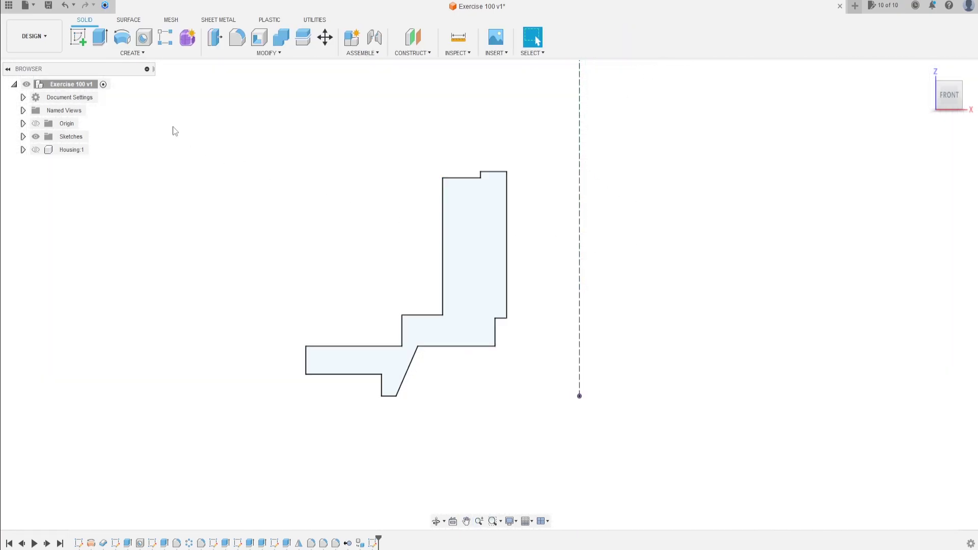
left_click(122, 37)
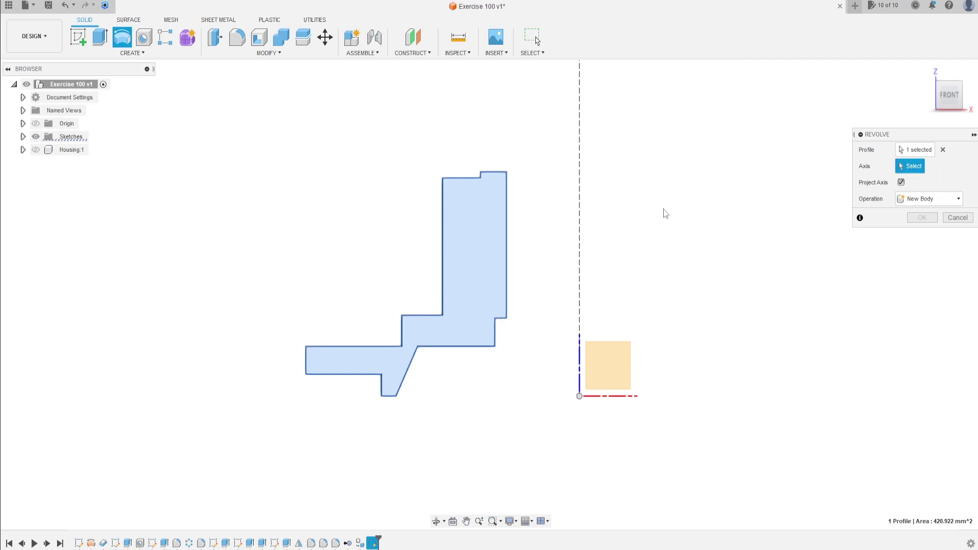
left_click(580, 292)
middle_click_drag(457, 266, 489, 306)
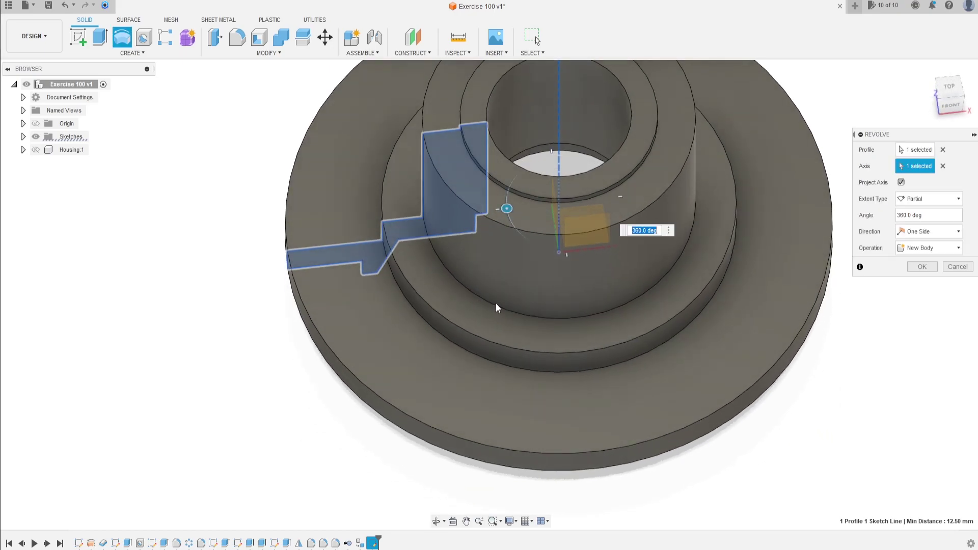
middle_click_drag(518, 308, 475, 298, "shift")
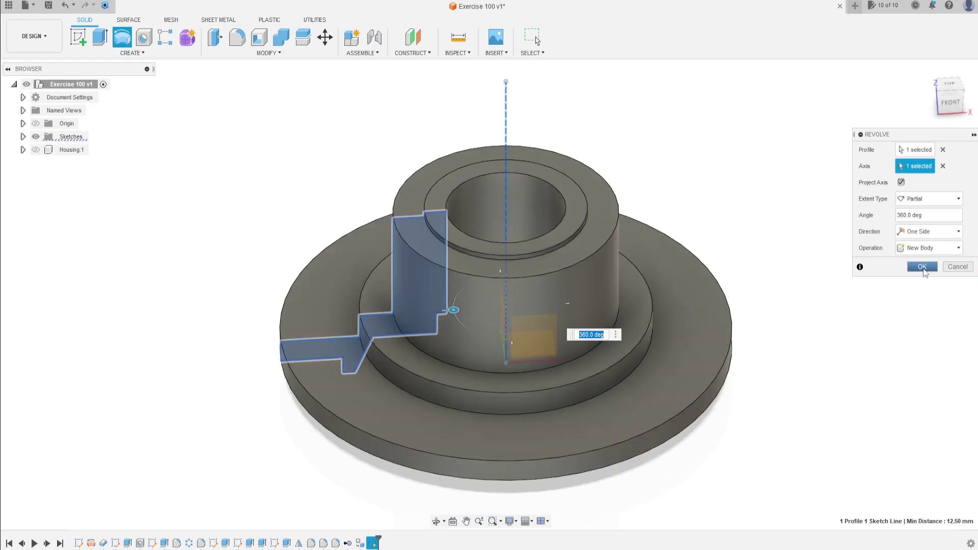
left_click(923, 268)
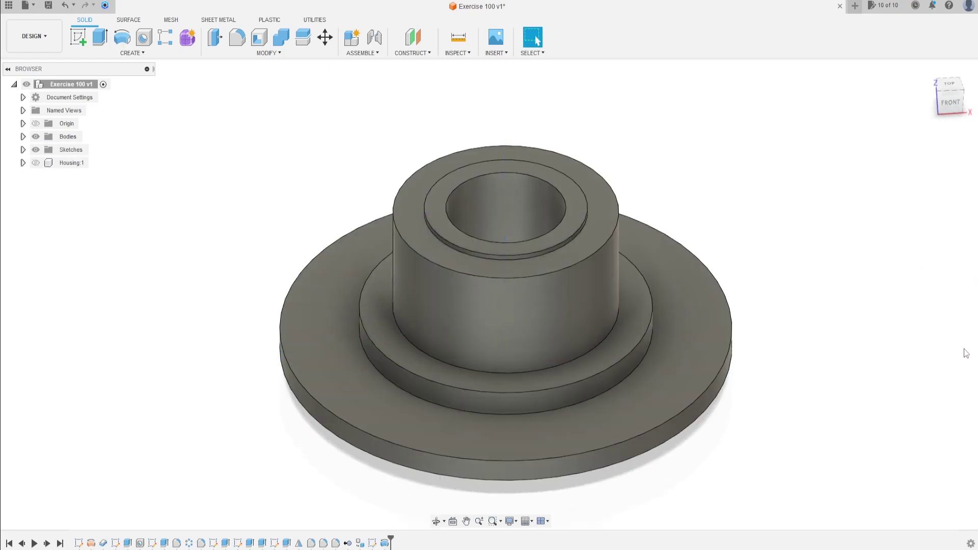
Start a sketch on the hub's upper ring face and draw a vertical construction line about 34 mm long from the center.
left_click(79, 38)
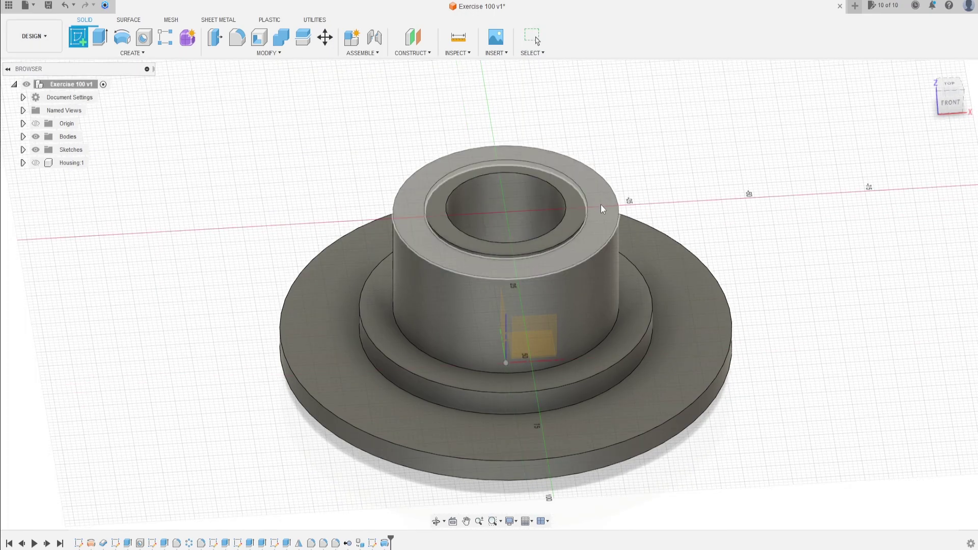
left_click(601, 203)
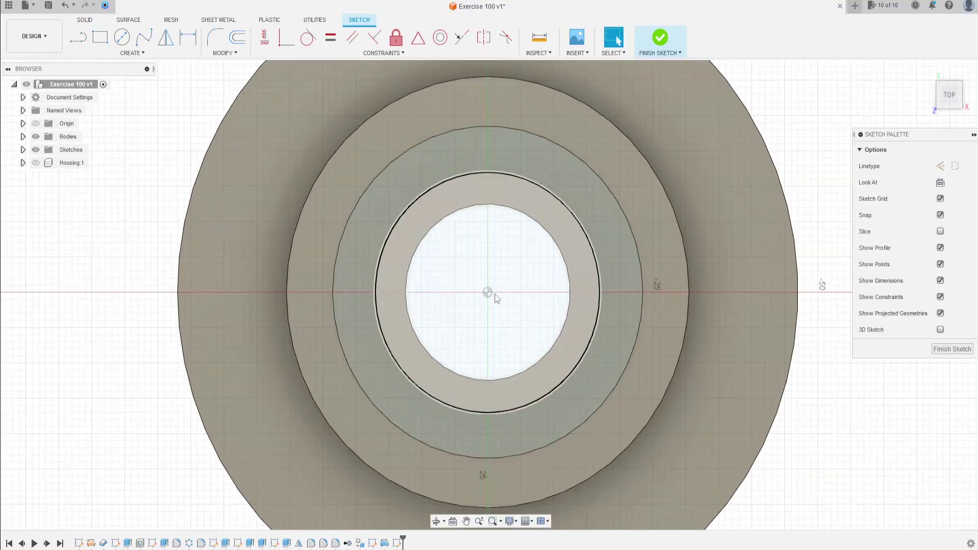
key("l")
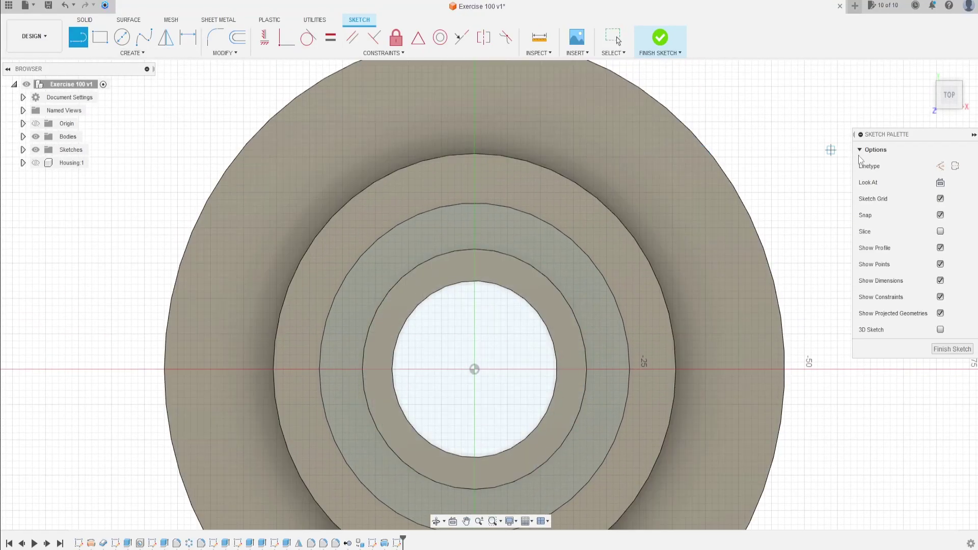
left_click(474, 369)
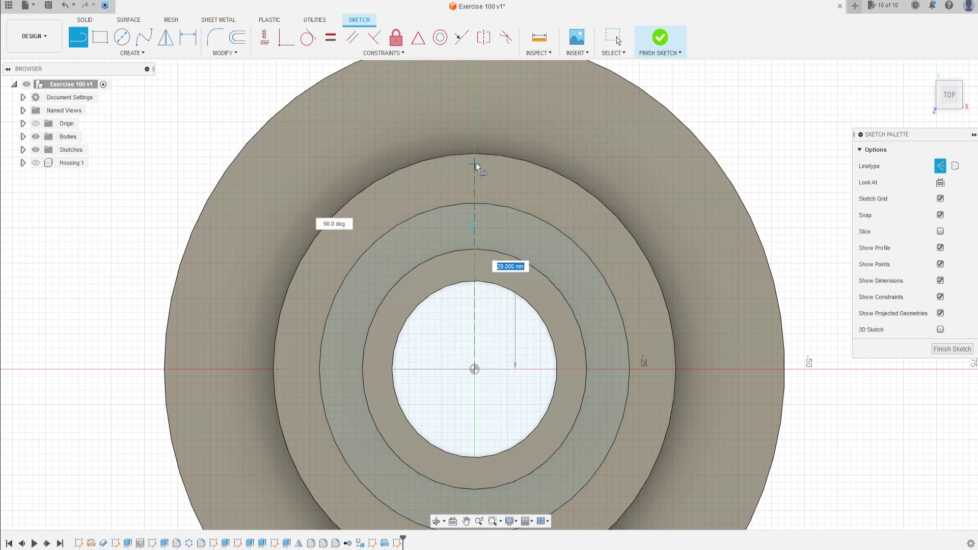
left_click(477, 132)
key("Escape")
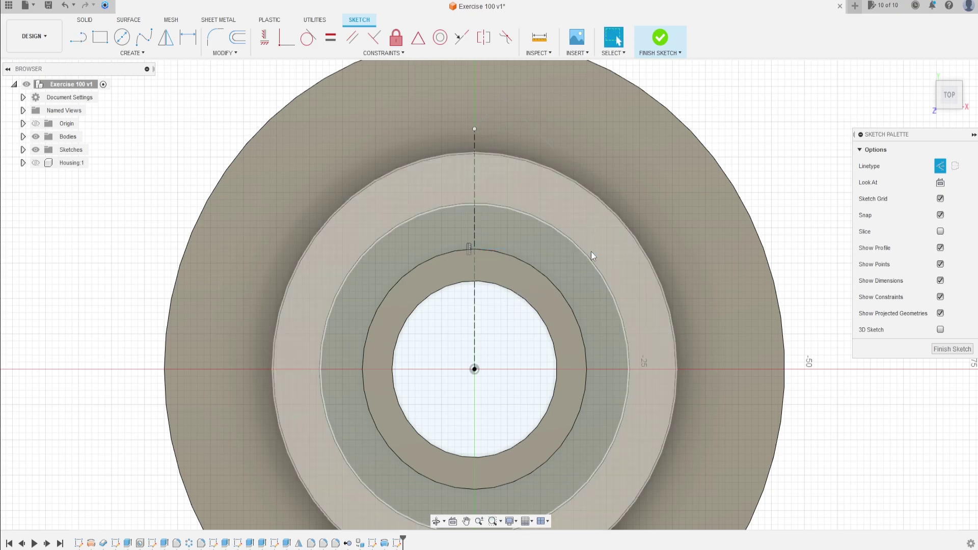
Draw two slanted construction lines, each about 36 mm long, from the center outward on either side of the vertical line.
left_click(475, 368)
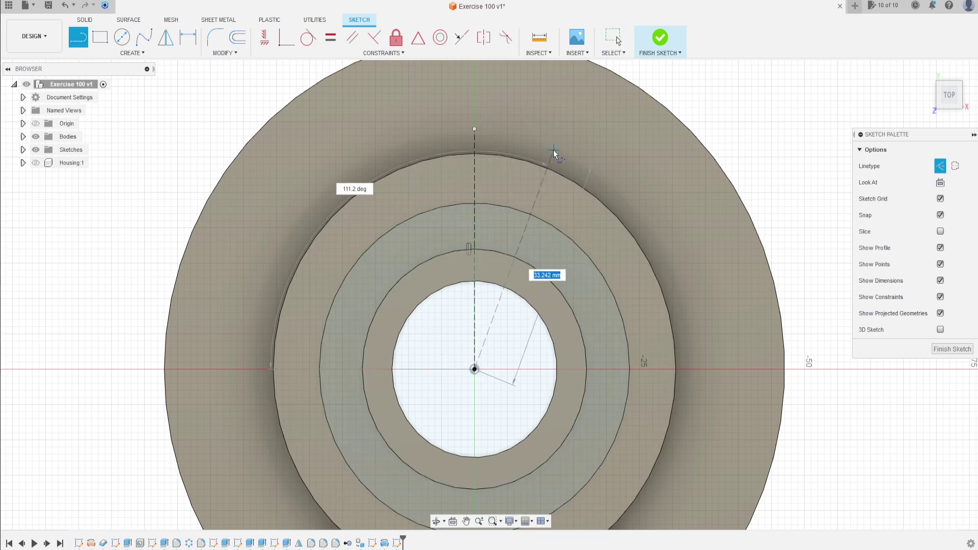
left_click(559, 129)
key("Escape")
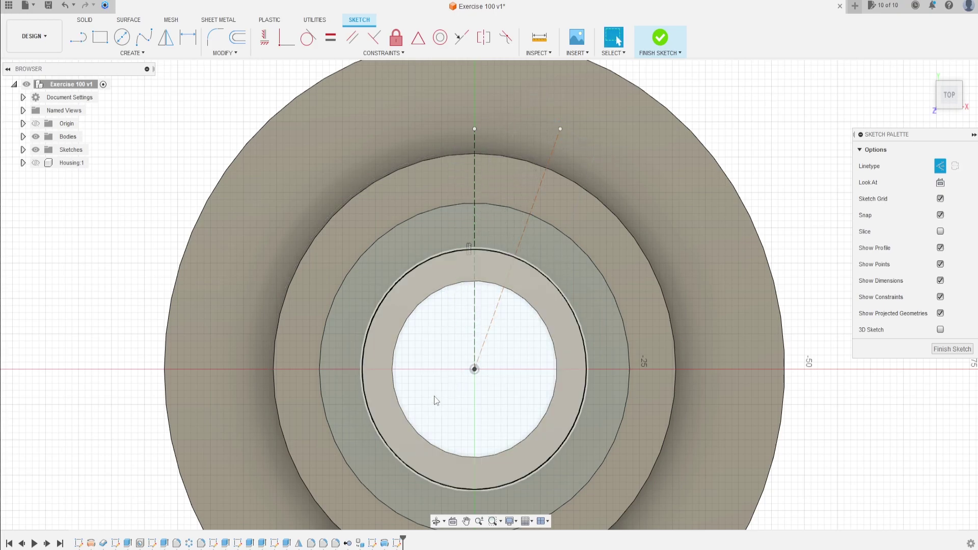
key("l")
left_click(474, 368)
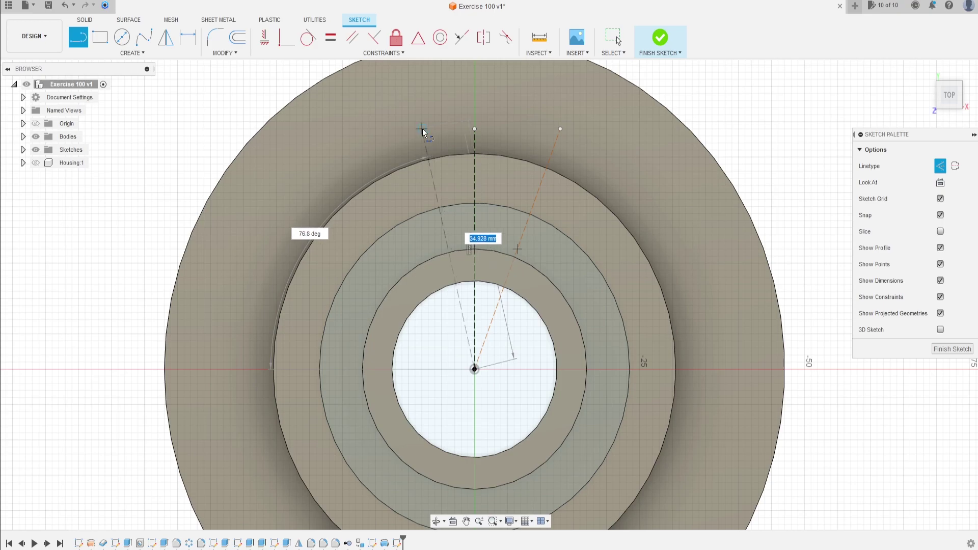
left_click(396, 129)
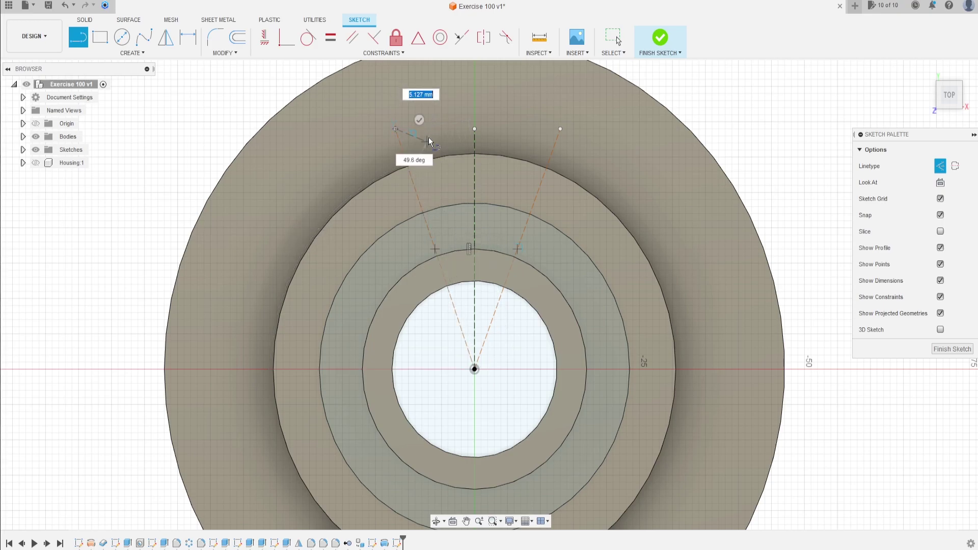
key("Escape")
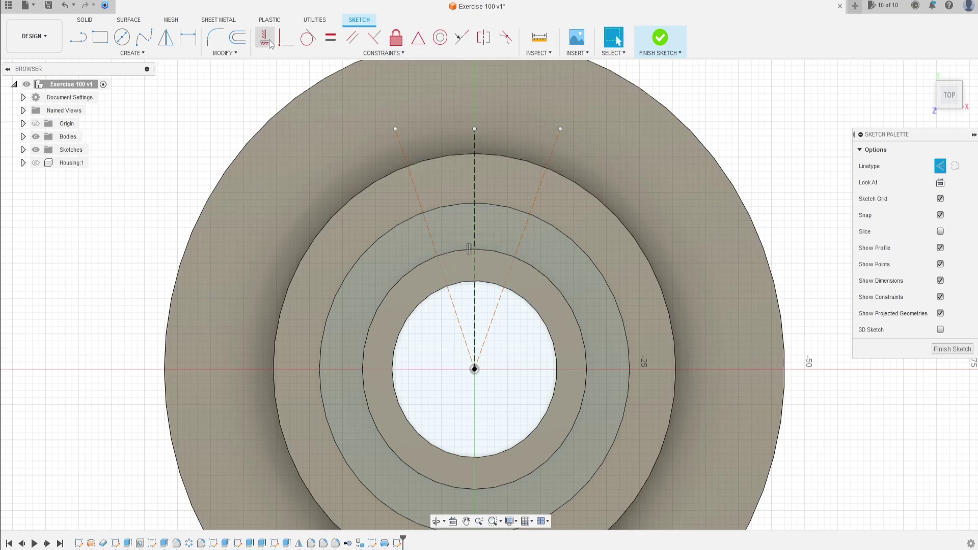
Constrain the outer endpoints of the three lines to be horizontally aligned and join the two slanted lines' ends with a construction line.
left_click(269, 44)
left_click(396, 129)
left_click(560, 129)
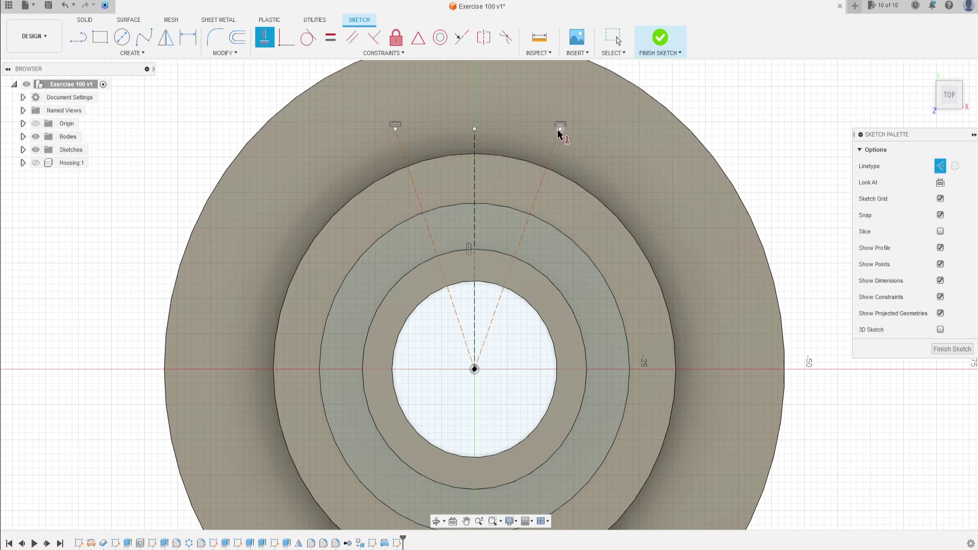
left_click(474, 130)
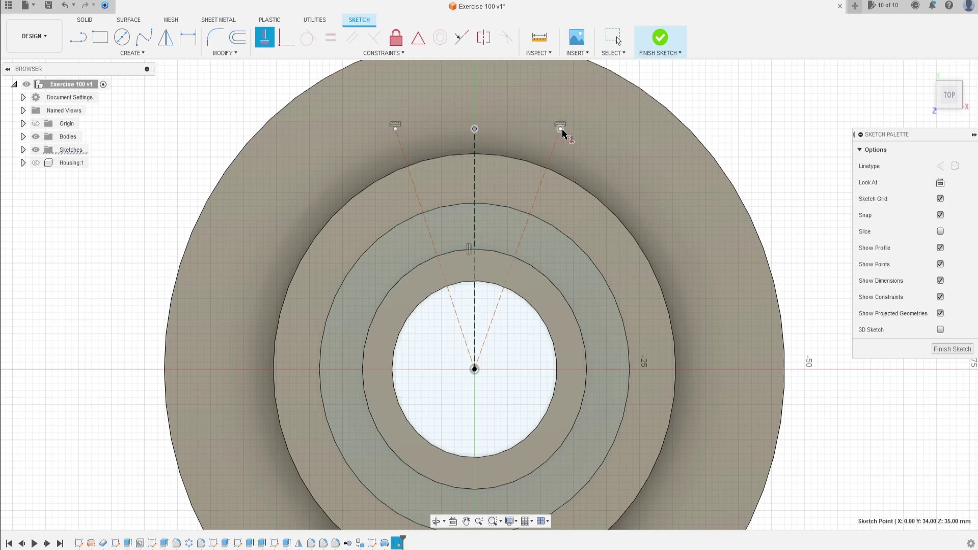
left_click(561, 129)
key("l")
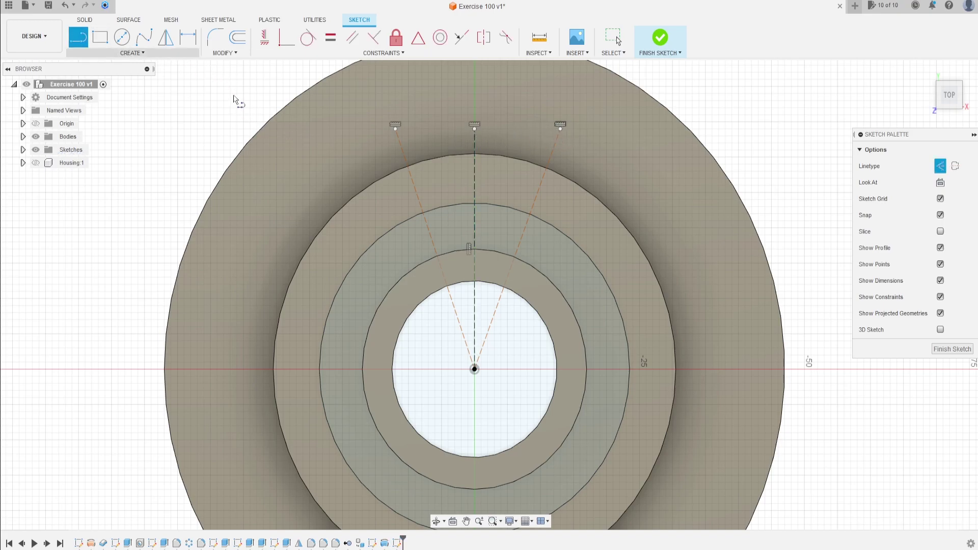
left_click(561, 129)
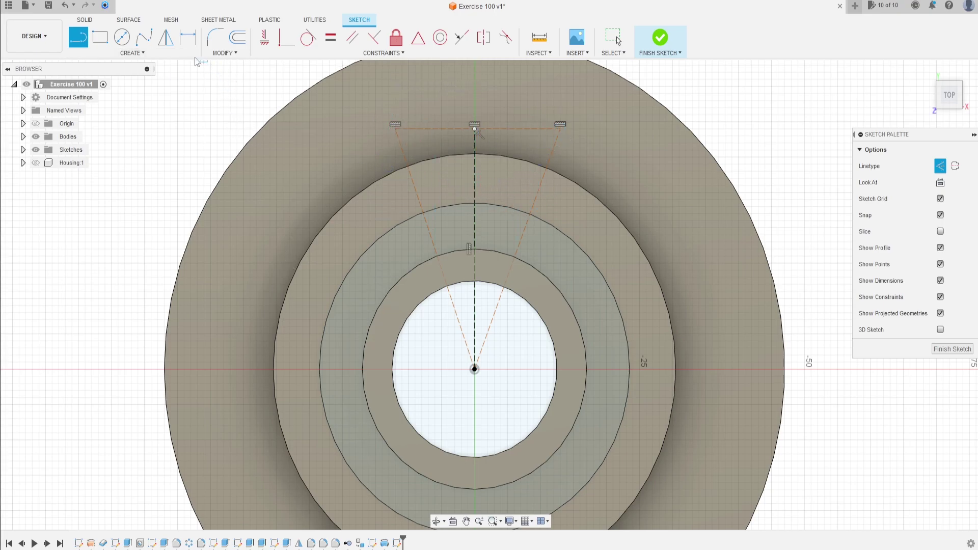
Dimension the angle between the two slanted lines as 35.28 degrees.
left_click(188, 38)
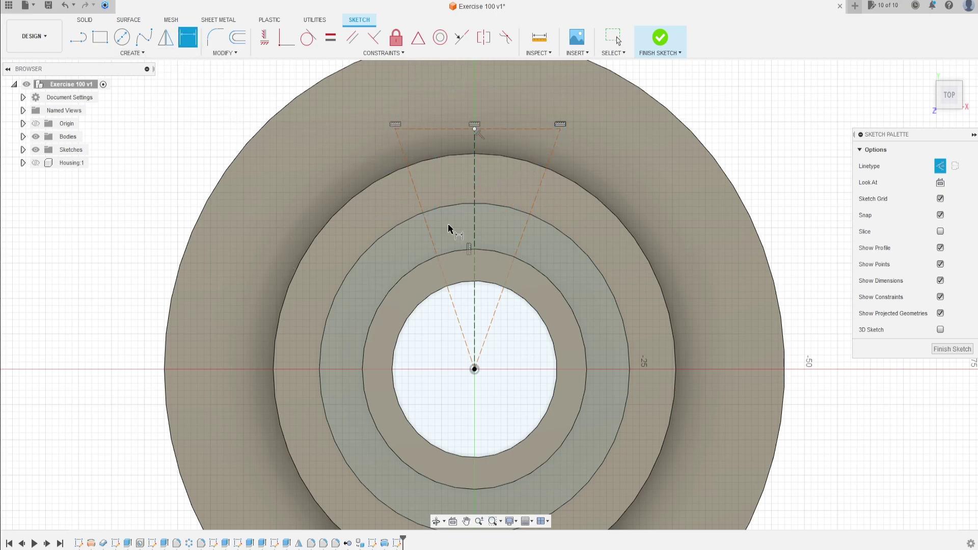
left_click(450, 303)
left_click(499, 306)
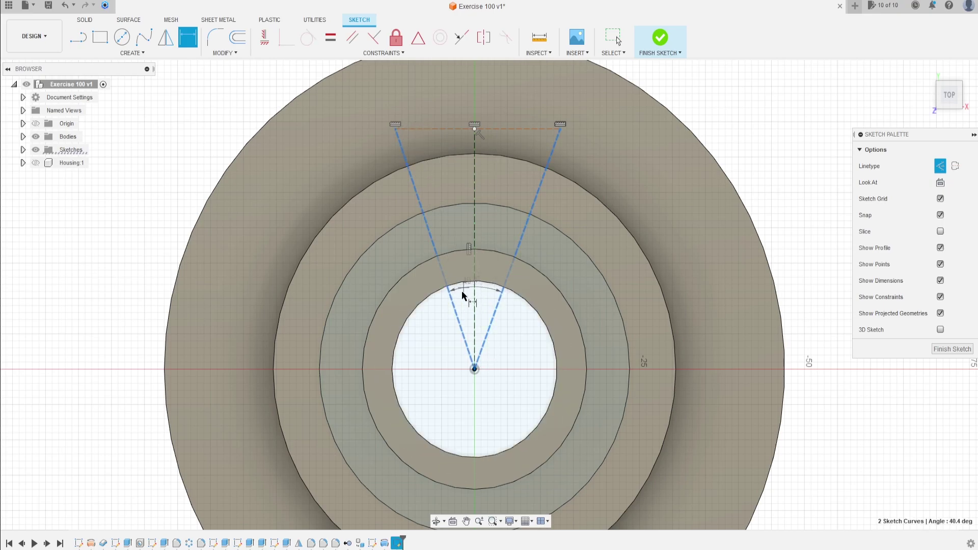
left_click(491, 173)
type("3")
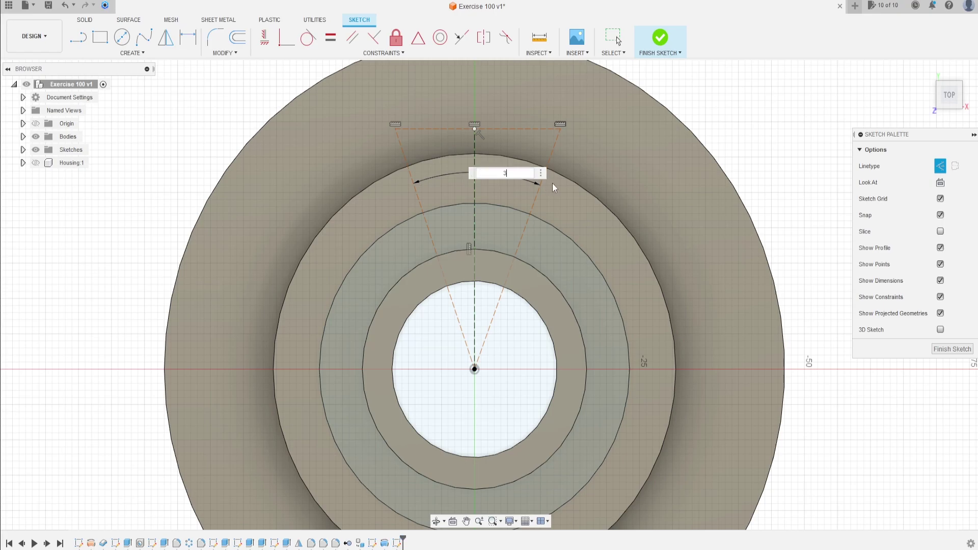
type("5,28")
key("Return")
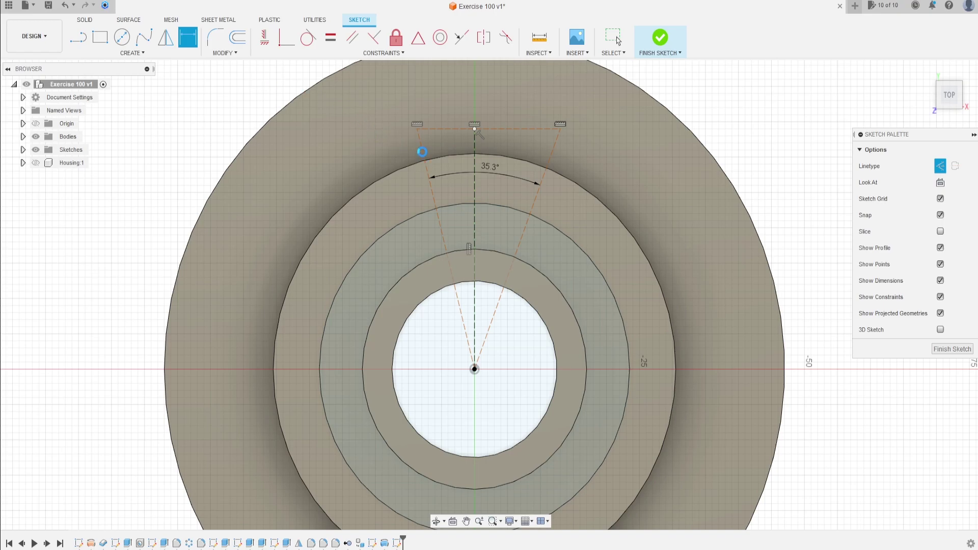
key("Escape")
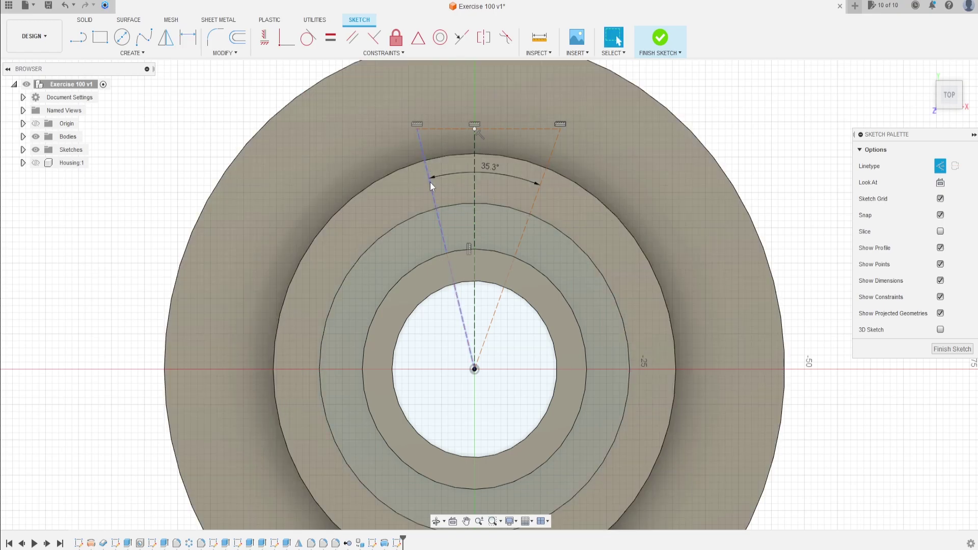
Convert the two slanted construction lines to normal sketch lines.
left_click(430, 189)
left_click(941, 166)
left_click(536, 203)
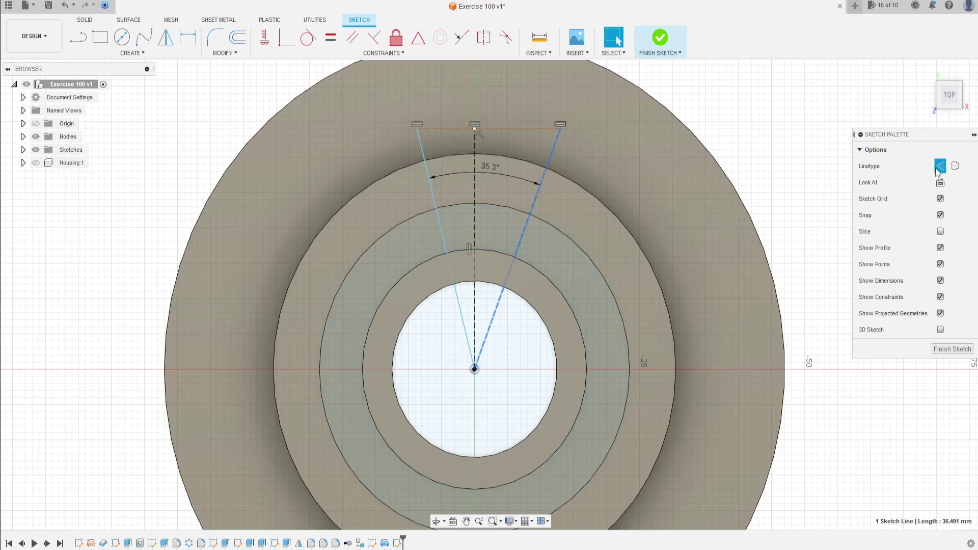
left_click(941, 166)
left_click(730, 112)
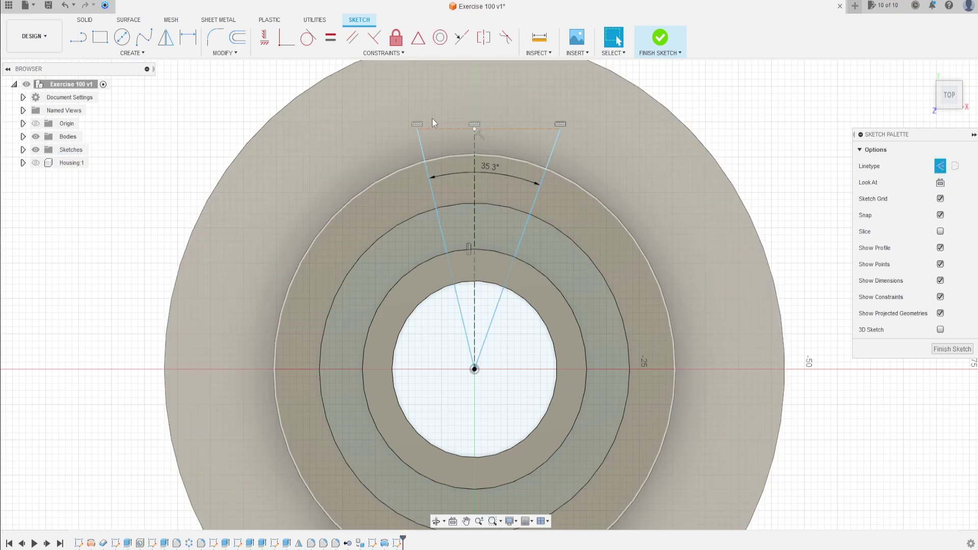
Constrain the vertical construction line's outer endpoint to the midpoint of the horizontal connecting line.
left_click(418, 44)
scroll(502, 118, "up", 4)
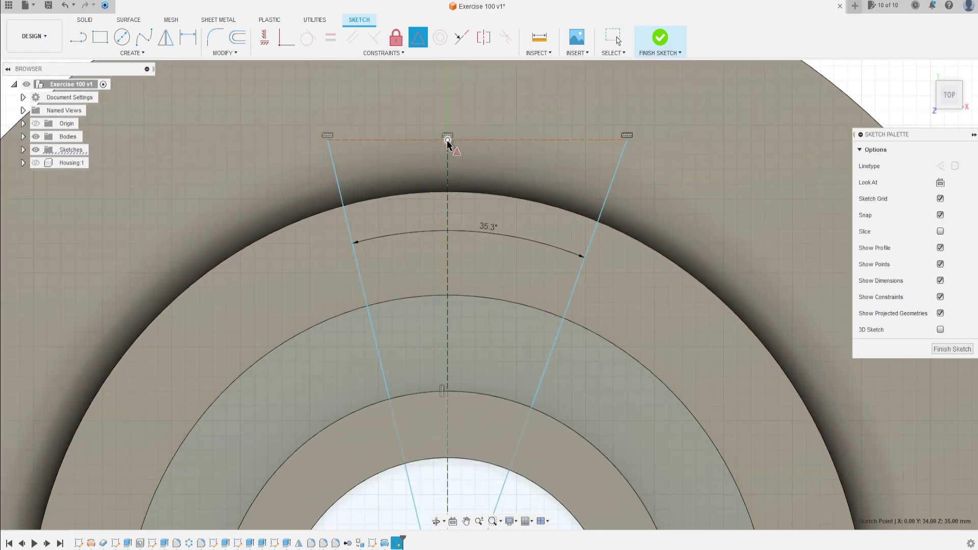
left_click(498, 143)
scroll(464, 261, "down", 4)
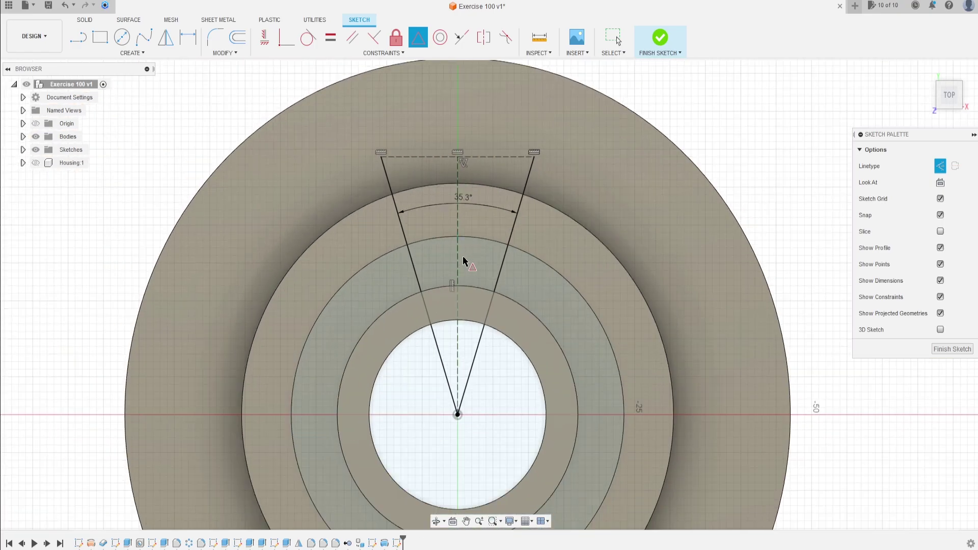
middle_click_drag(464, 261, 449, 239)
key("Escape")
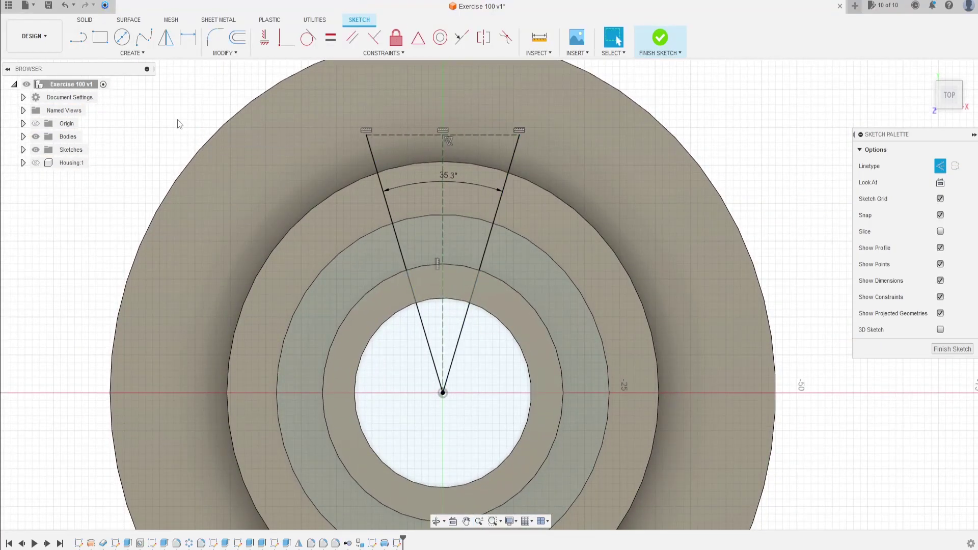
Project the 47 mm hub edge and the smaller circular edge inside it into the wedge sketch.
left_click(134, 55)
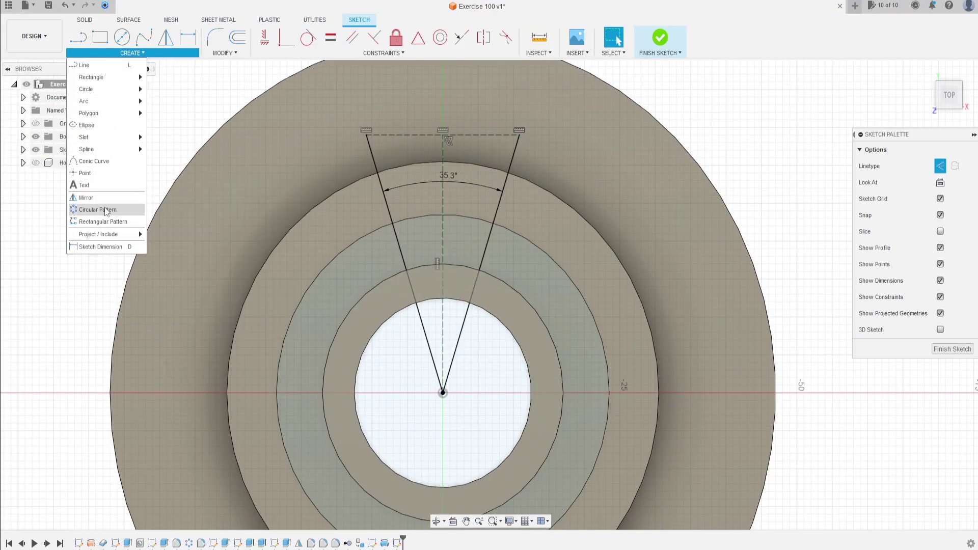
mouse_move(116, 238)
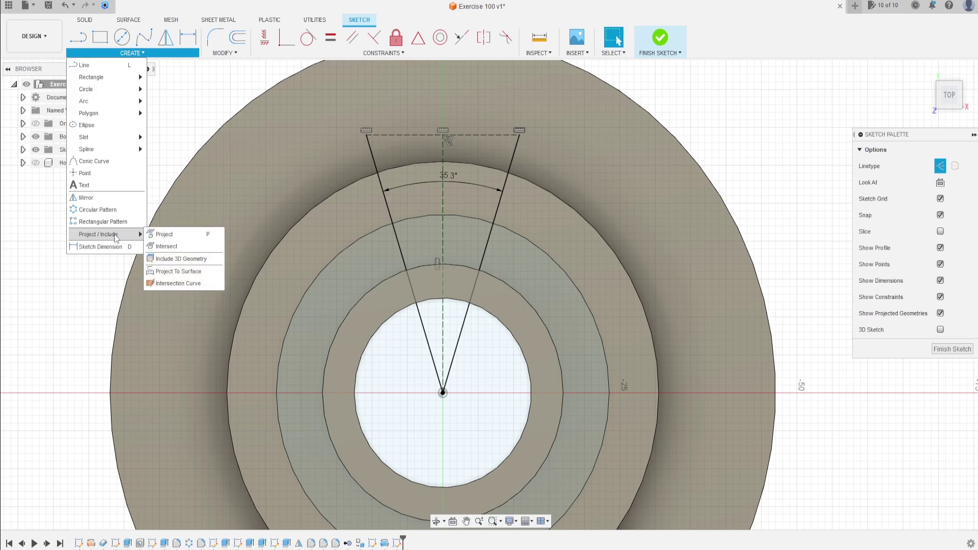
left_click(164, 233)
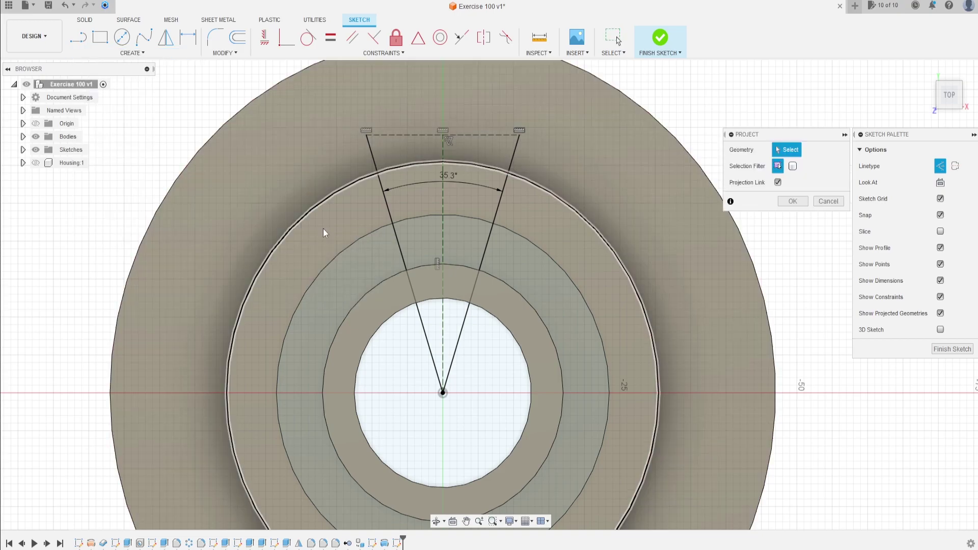
left_click(475, 218)
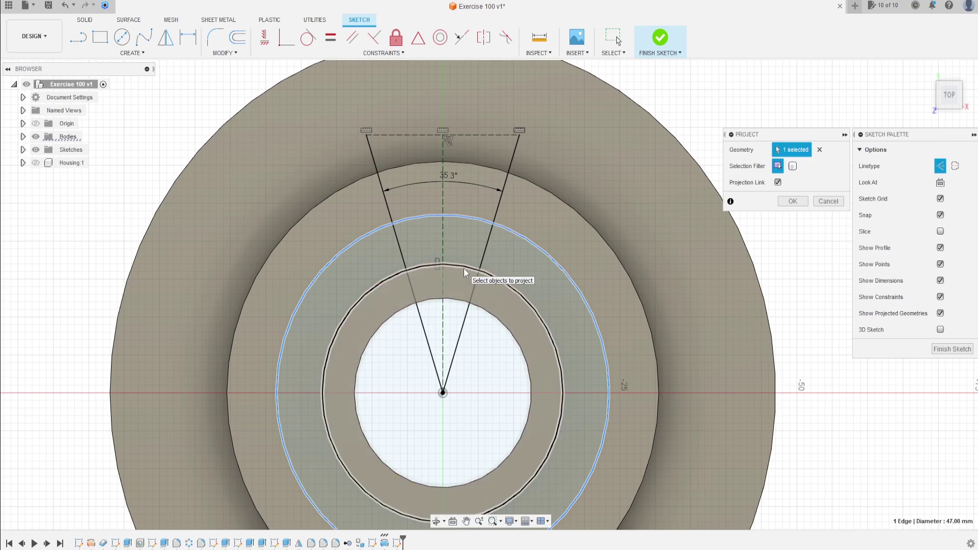
left_click(469, 163)
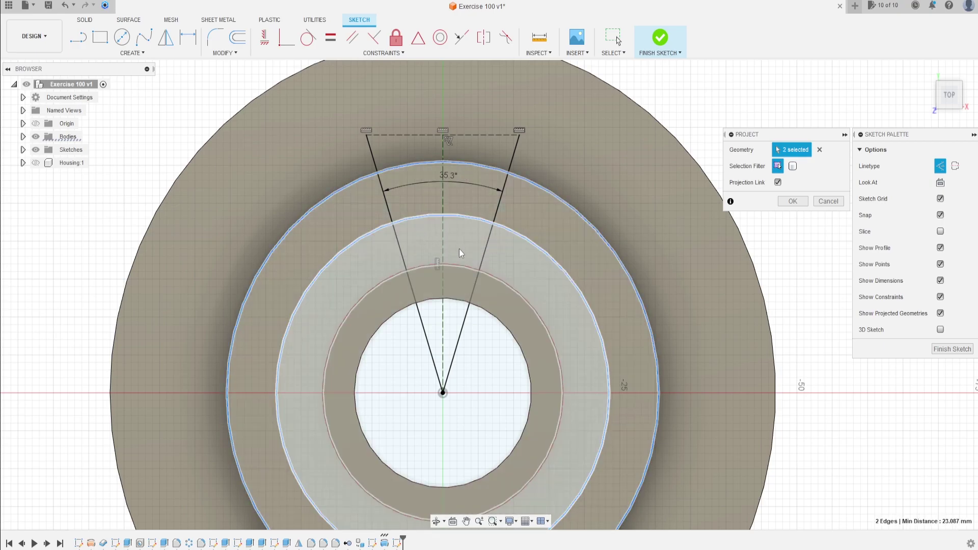
left_click(595, 239)
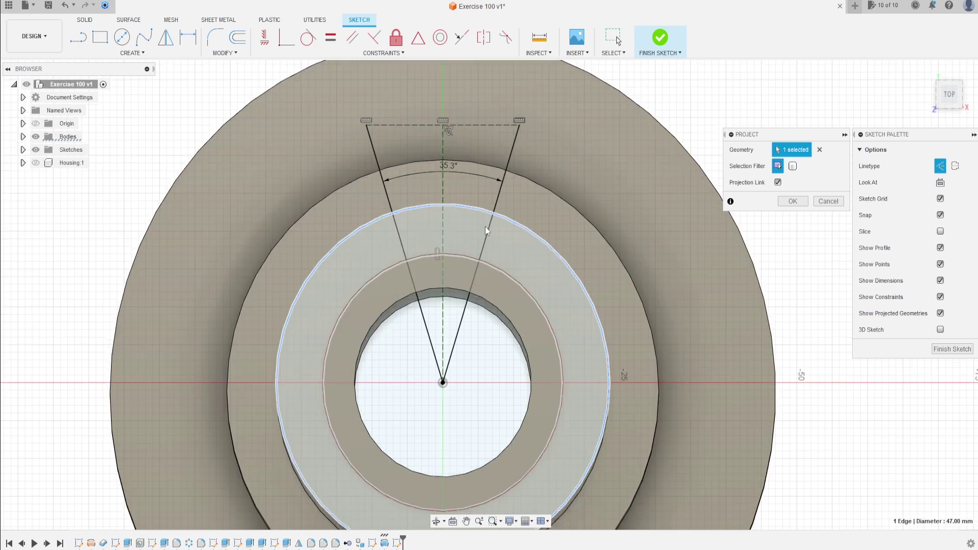
left_click(503, 274)
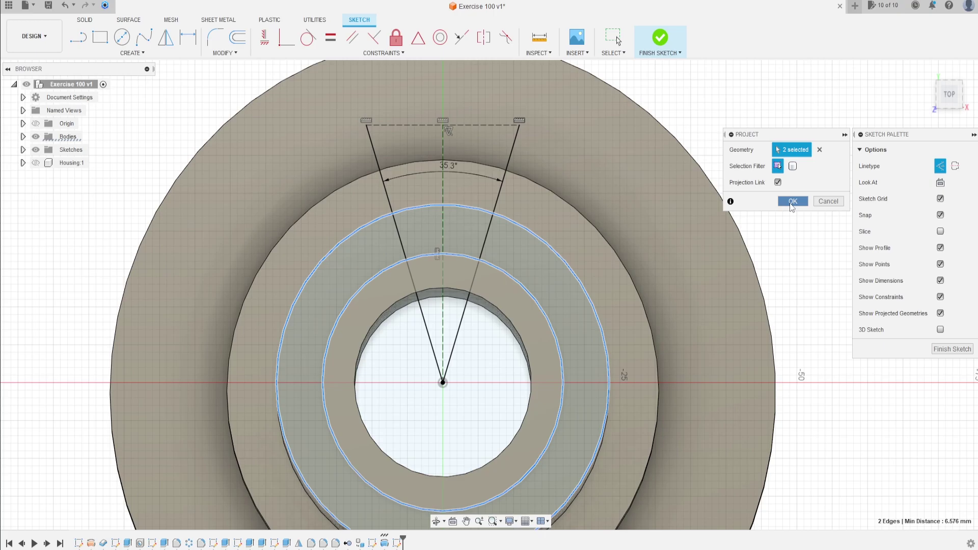
left_click(793, 202)
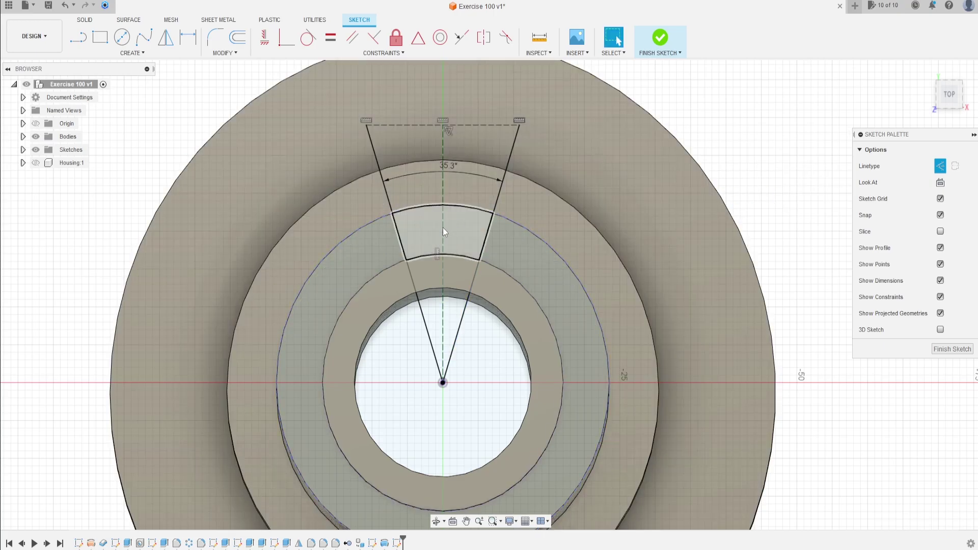
Finish the sketch and extrude the wedge segment between the two projected circles as a -13 mm cut into the hub.
left_click(659, 38)
mouse_move(583, 162)
middle_mouse_down("shift")
mouse_move(545, 127)
mouse_move(543, 153)
mouse_move(552, 153)
mouse_move(542, 124)
mouse_move(541, 153)
middle_mouse_up("shift")
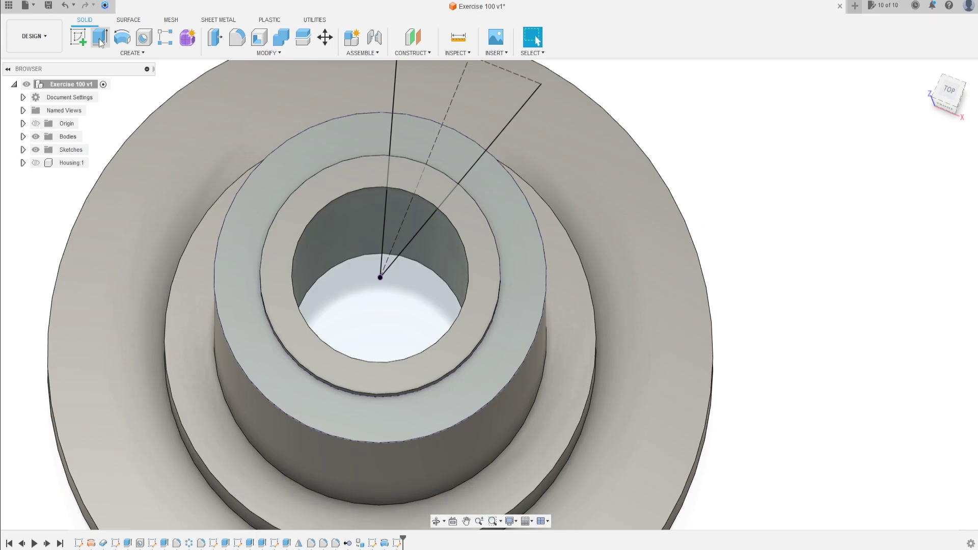
left_click(99, 36)
left_click(422, 144)
left_click_drag(434, 149, 432, 181)
middle_click_drag(557, 170, 554, 140, "shift")
scroll(553, 140, "down", 5)
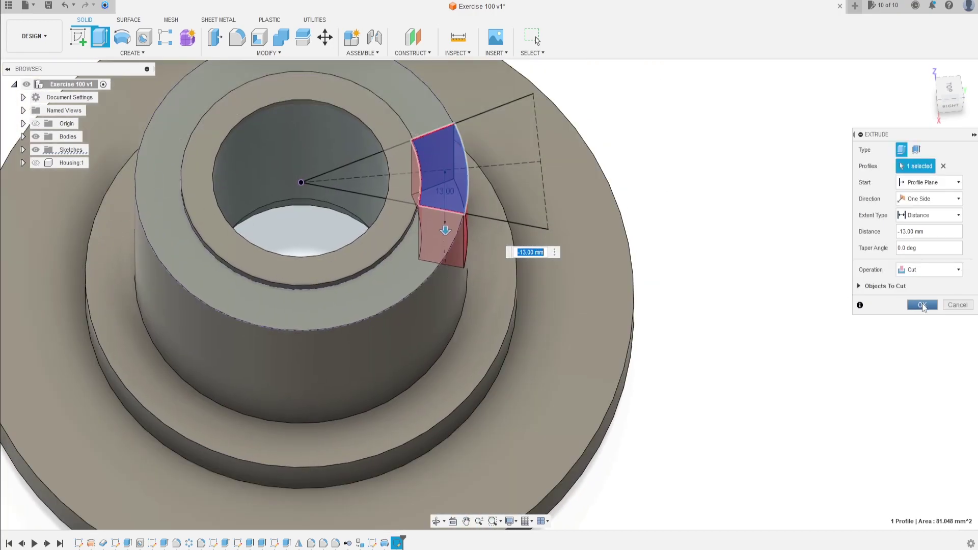
left_click(922, 304)
middle_click_drag(696, 241, 594, 295, "shift")
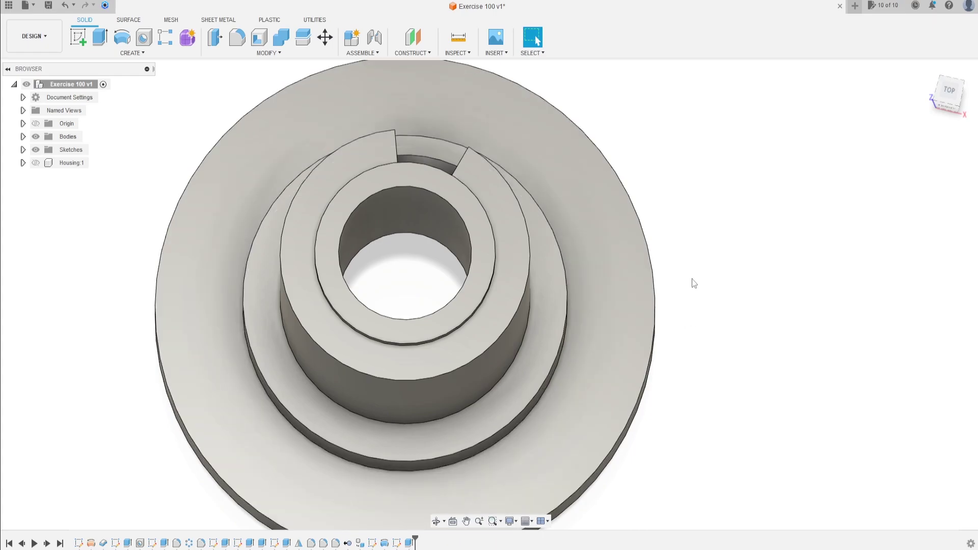
Start a sketch on the large flange face and draw a 6 mm diameter circle straight above the origin, near the flange's rim.
left_click(79, 37)
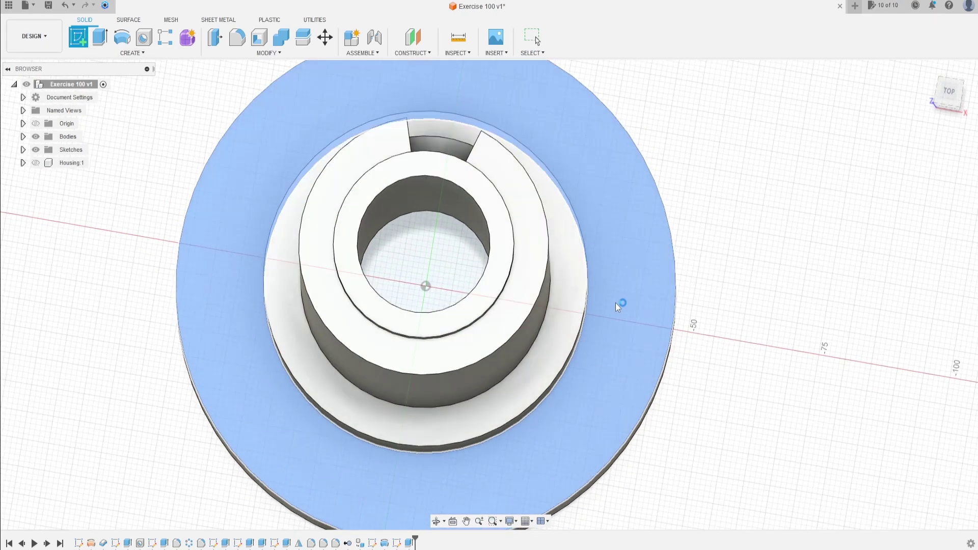
left_click(619, 304)
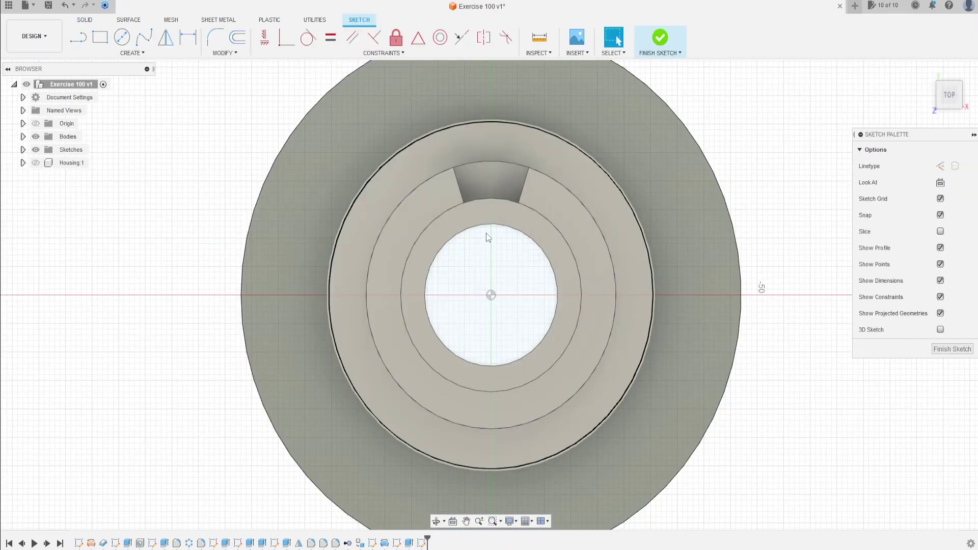
left_click(122, 37)
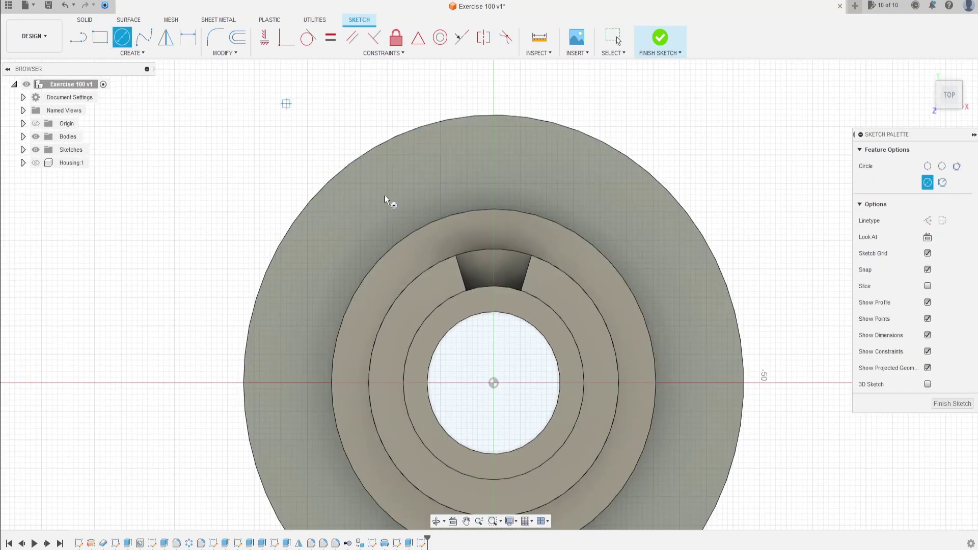
left_click(493, 155)
type("6")
key("Return")
Dimension the distance from the origin to the small circle's centre as 40.5 mm.
key("d")
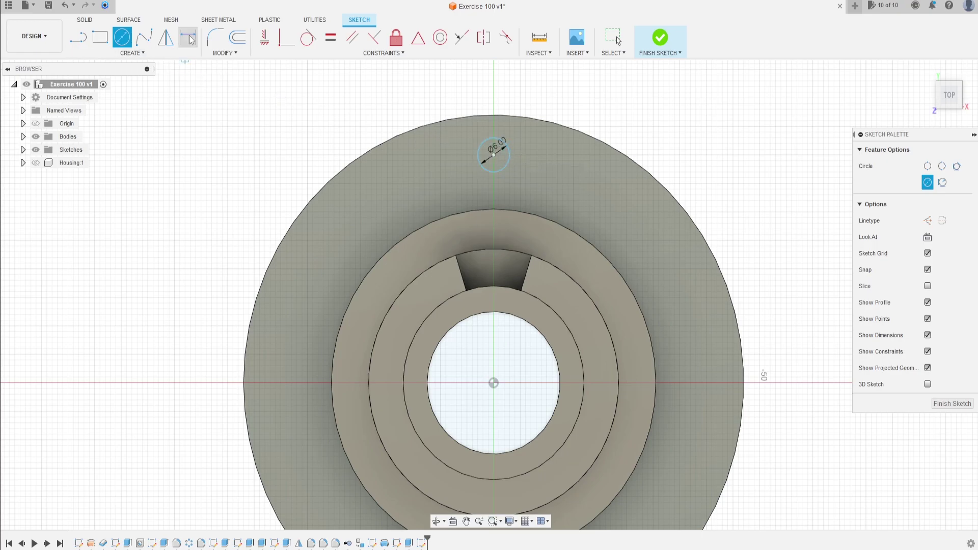
left_click(493, 383)
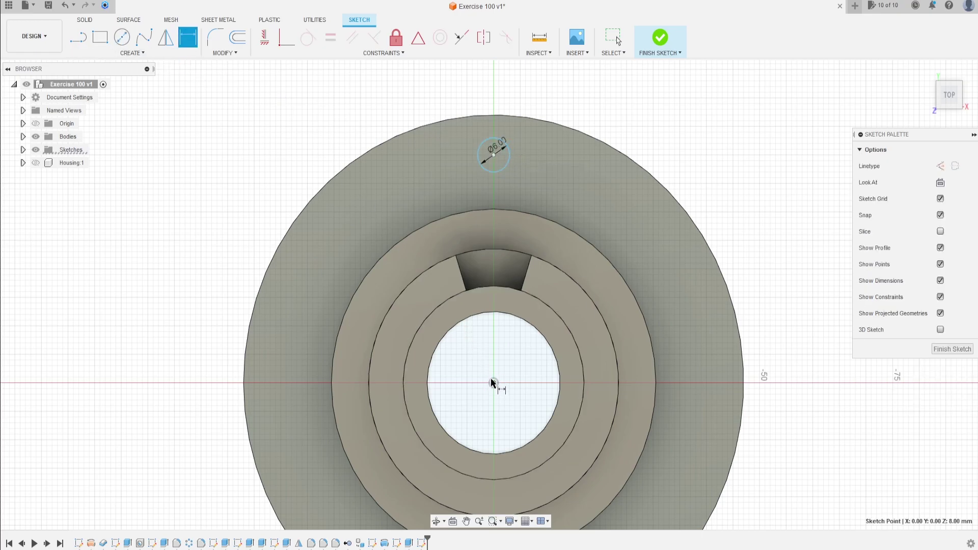
left_click(494, 154)
left_click(204, 260)
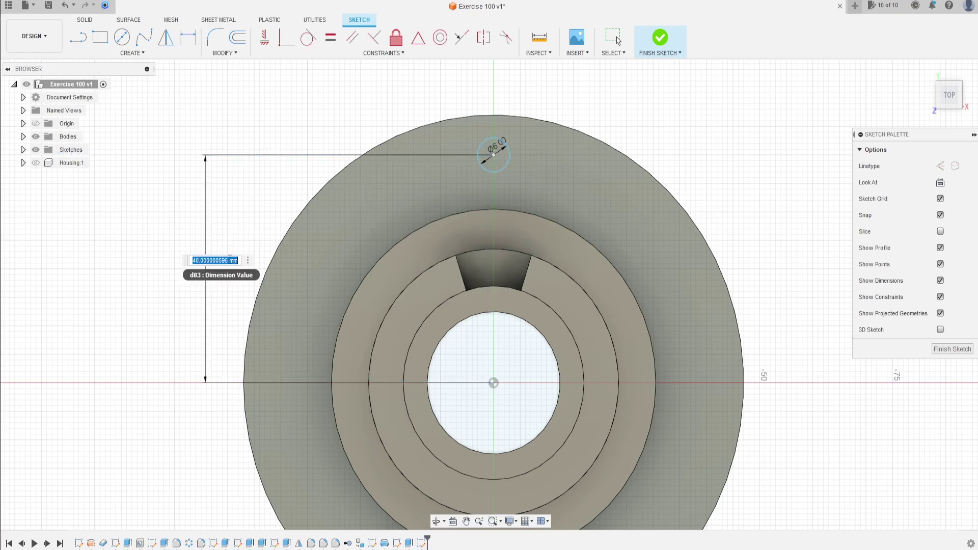
type("40.5")
key("Return")
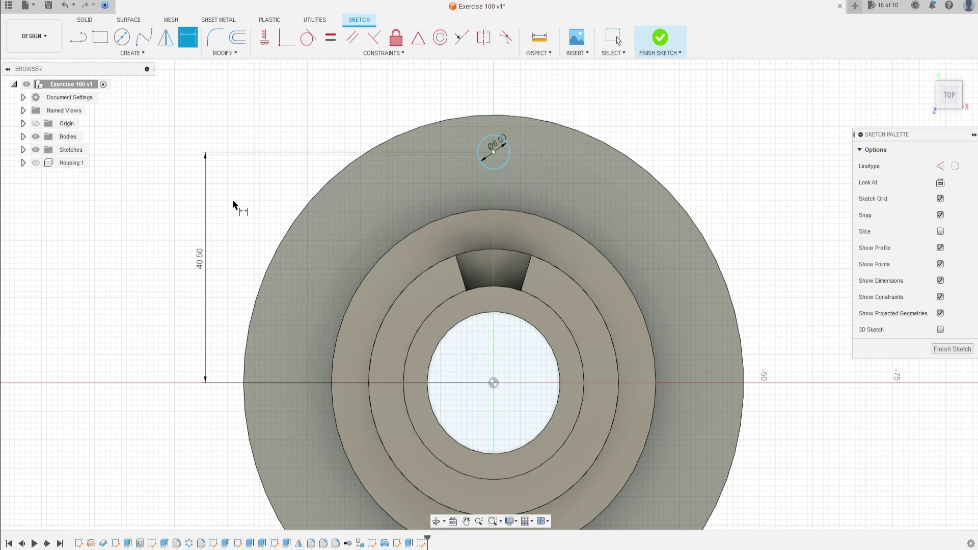
Constrain the small circle's centre to be vertically aligned with the origin and finish the sketch.
left_click(265, 37)
left_click(494, 152)
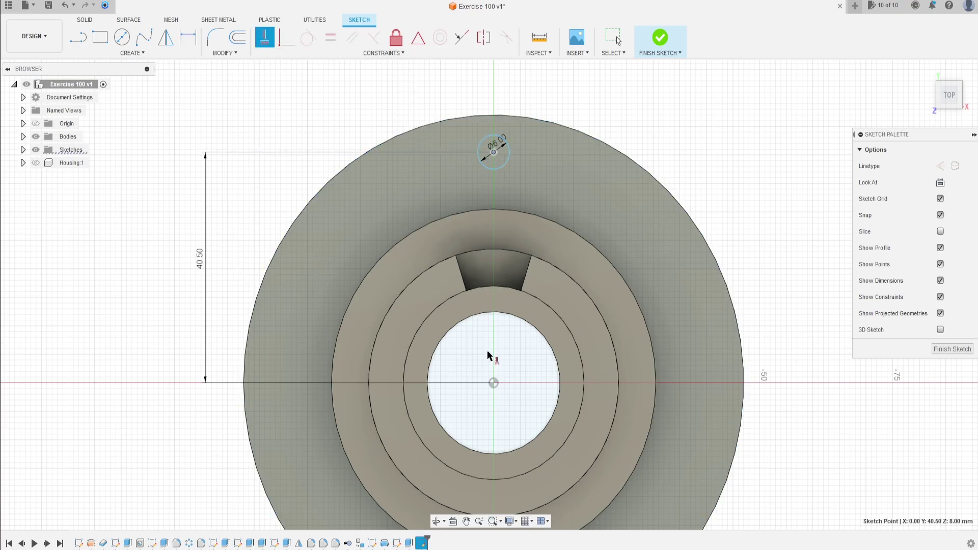
left_click(494, 384)
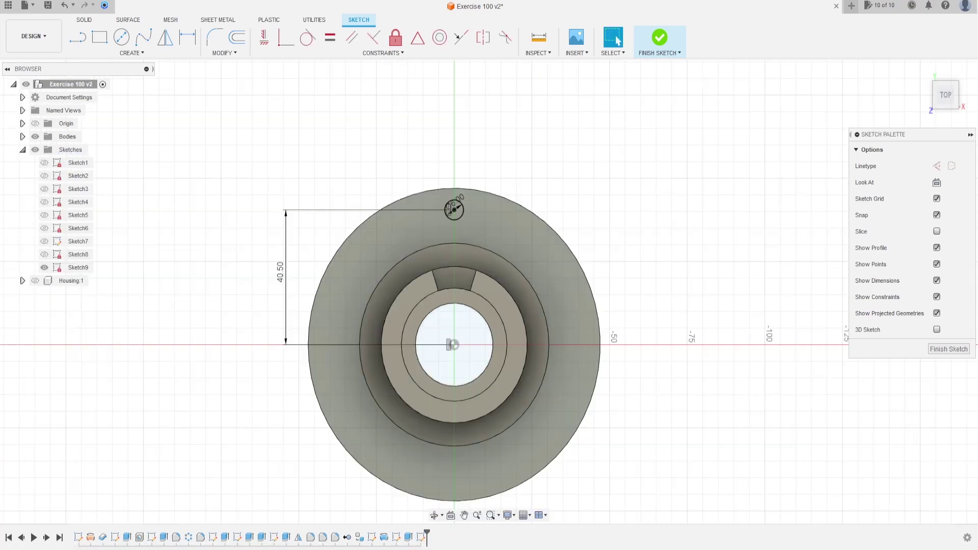
scroll(958, 280, "down", 10)
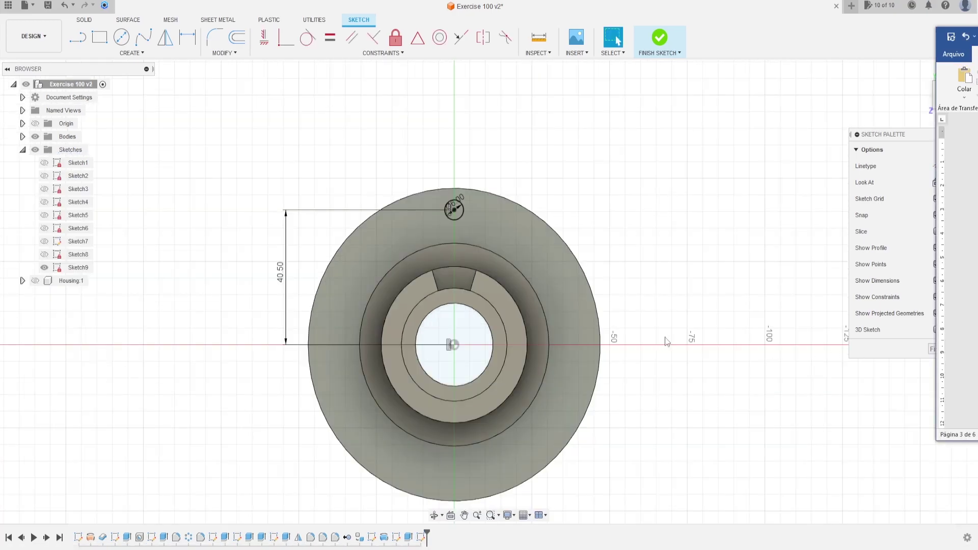
left_click(660, 41)
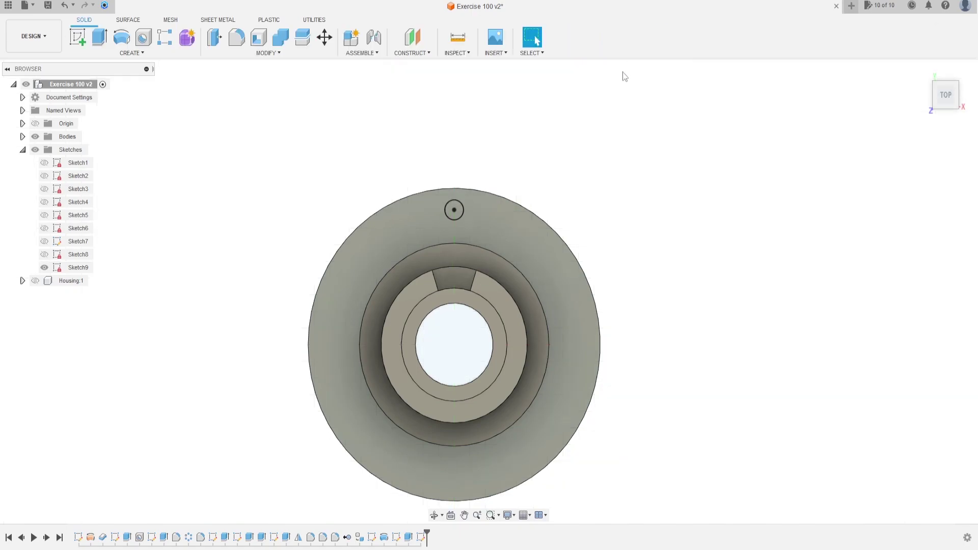
Place a tapped hole on the small circle's centre point with a modeled ISO Metric thread, size 7.0 mm, designation M7x1.
left_click(143, 42)
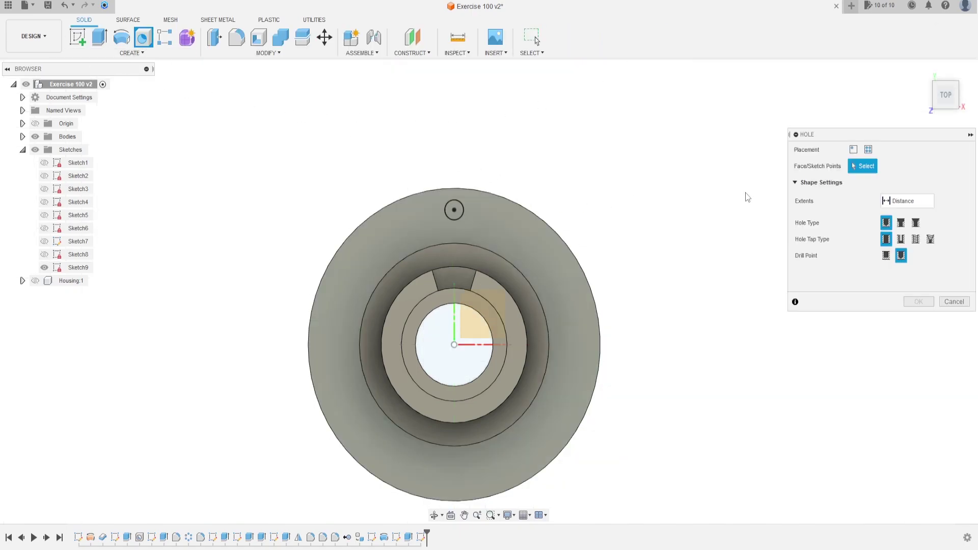
left_click(454, 210)
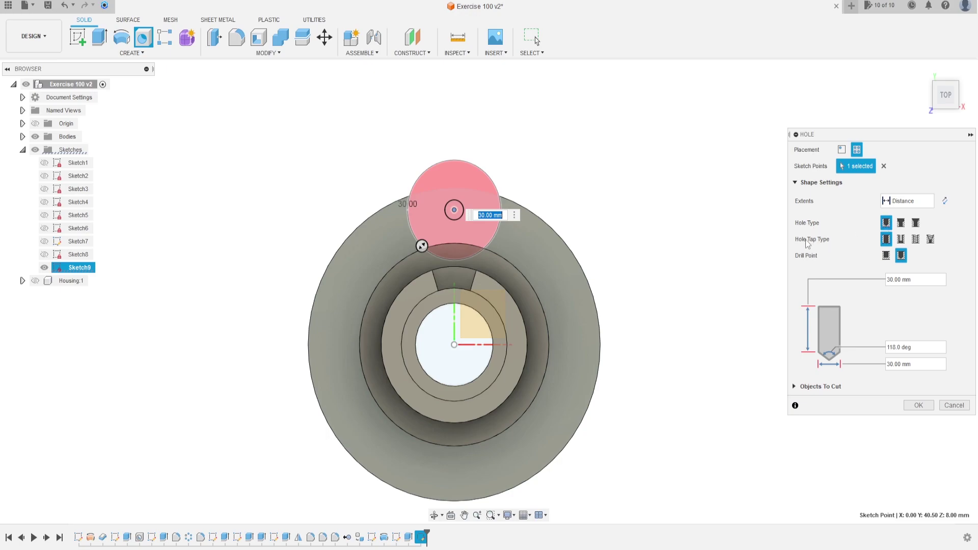
left_click(916, 239)
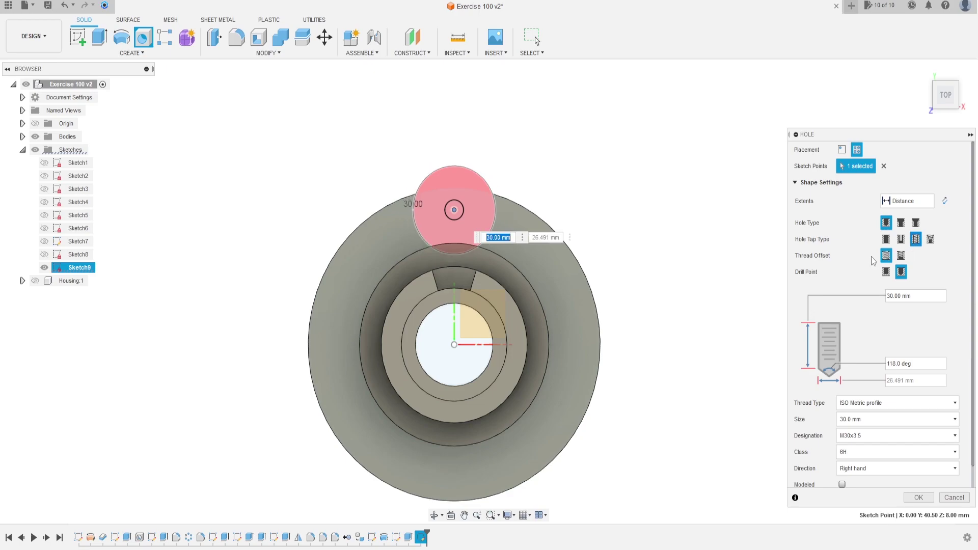
left_click(868, 419)
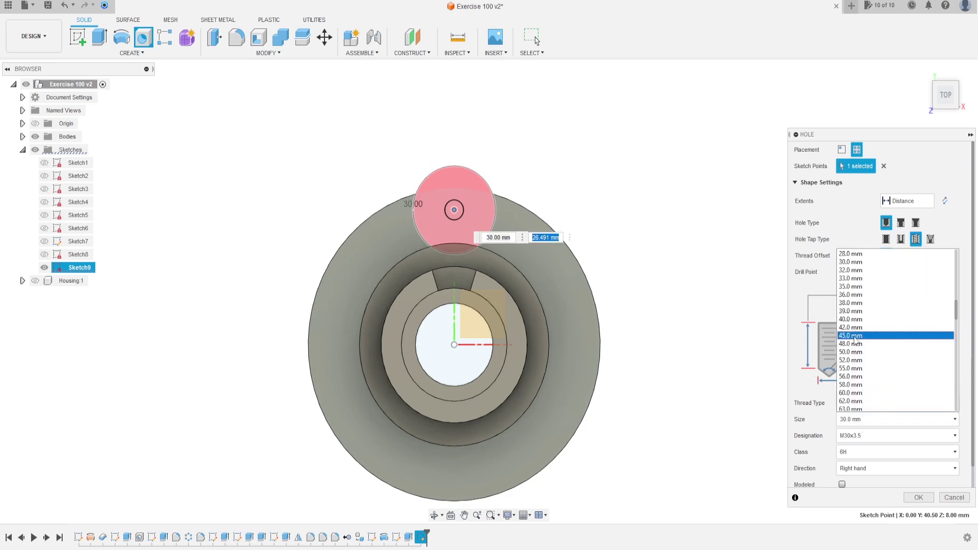
left_click(859, 280)
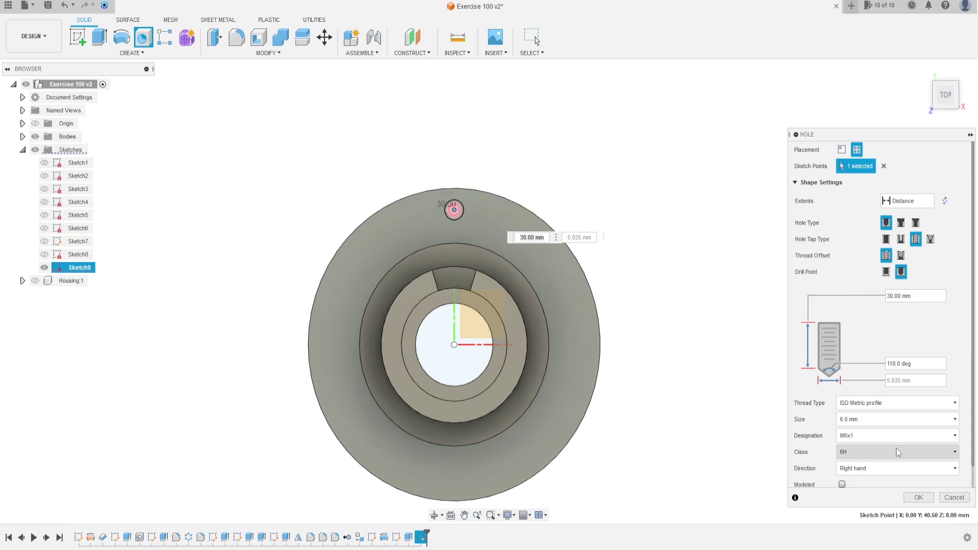
left_click(842, 485)
scroll(897, 423, "down", 2)
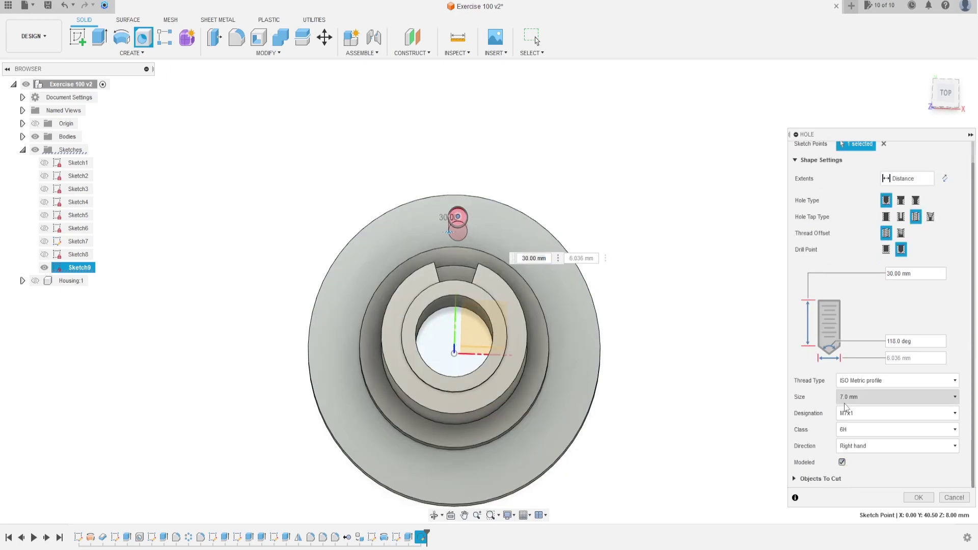
Set the tapped hole's extents to All and create it through the flange.
left_click(917, 177)
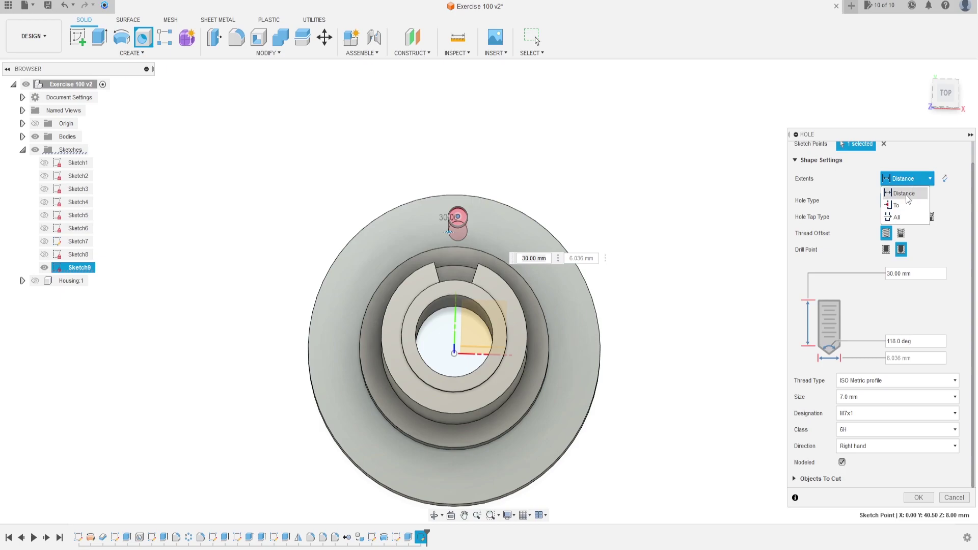
left_click(897, 218)
left_click(919, 498)
middle_click_drag(675, 329, 634, 283, "shift")
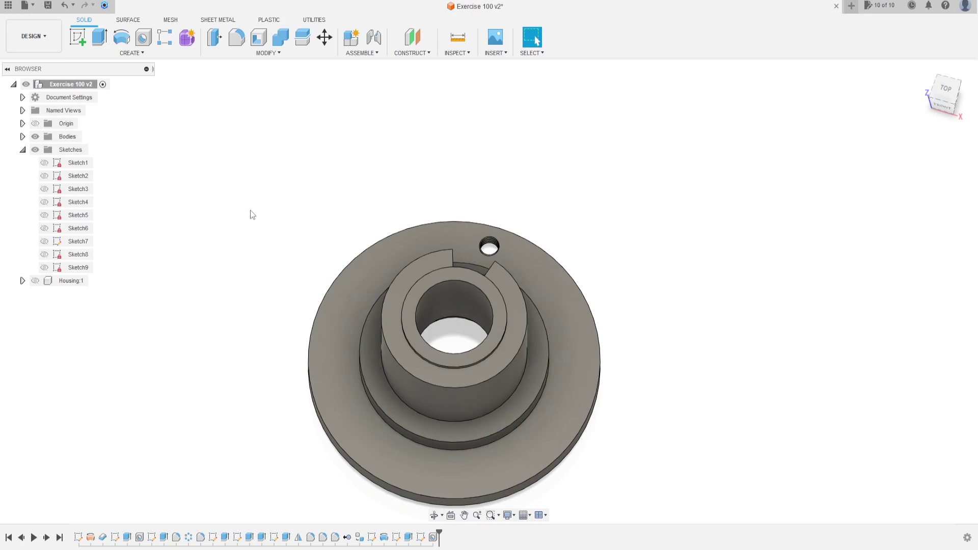
Circular-pattern the tapped hole and wedge notch features around the part's vertical centre axis with a quantity of 6.
left_click(136, 54)
mouse_move(108, 296)
left_click(184, 308)
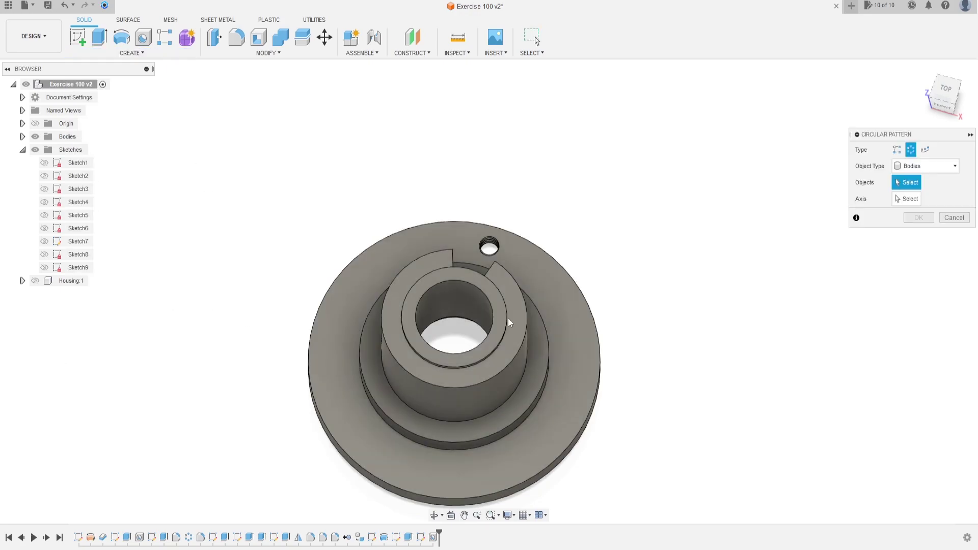
left_click(927, 166)
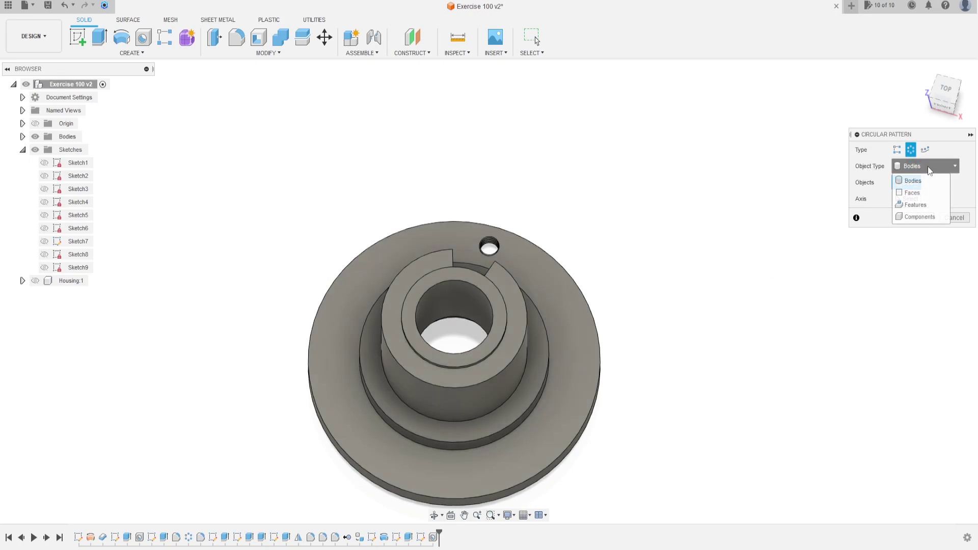
left_click(923, 211)
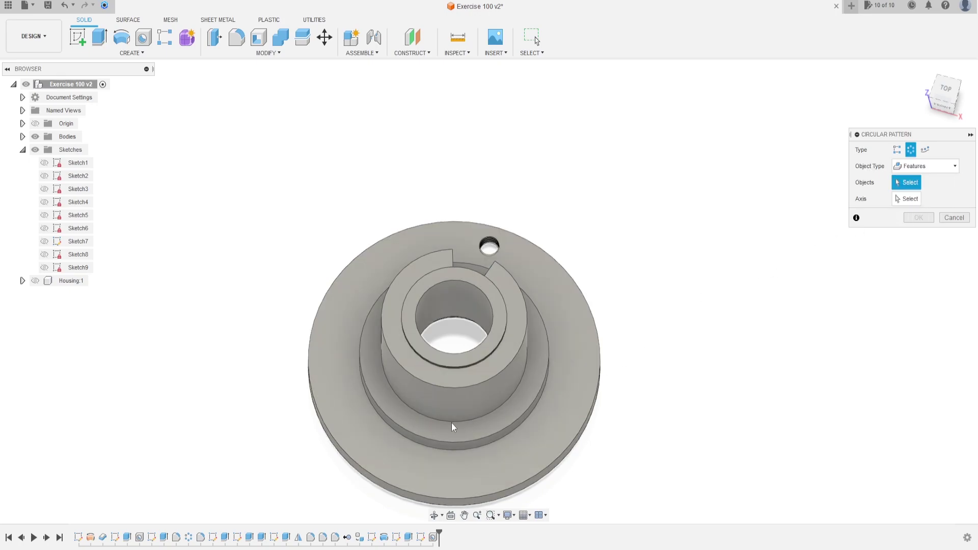
left_click(433, 538)
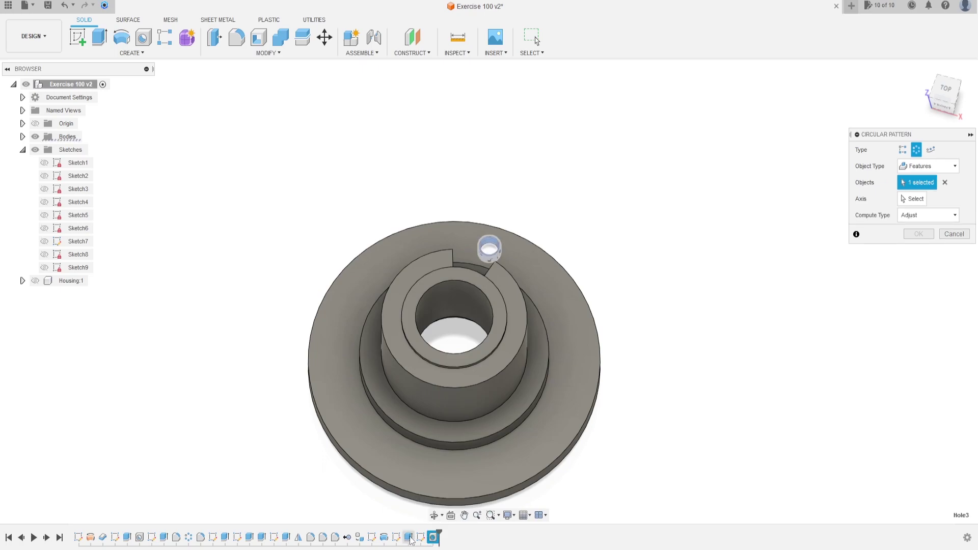
left_click(409, 538)
middle_click_drag(484, 277, 514, 278, "shift")
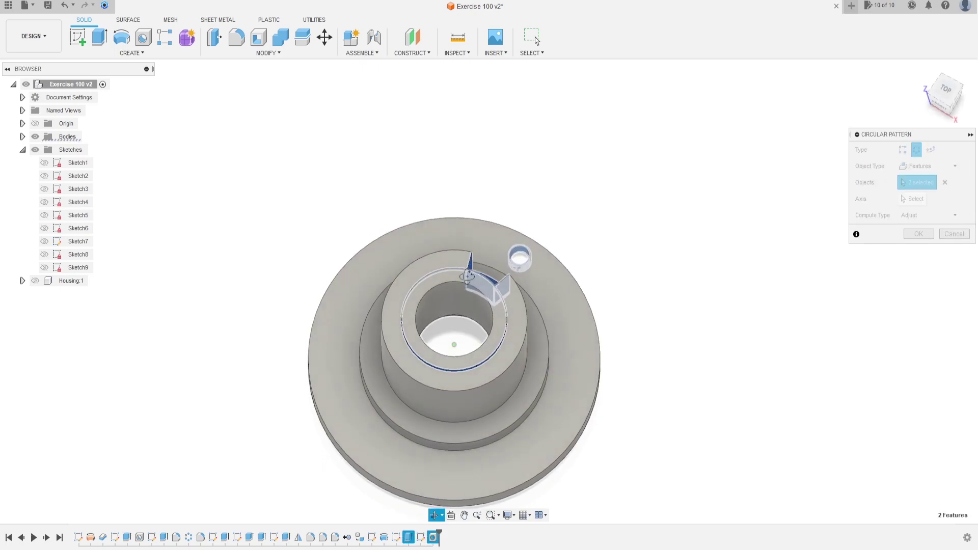
left_click(912, 200)
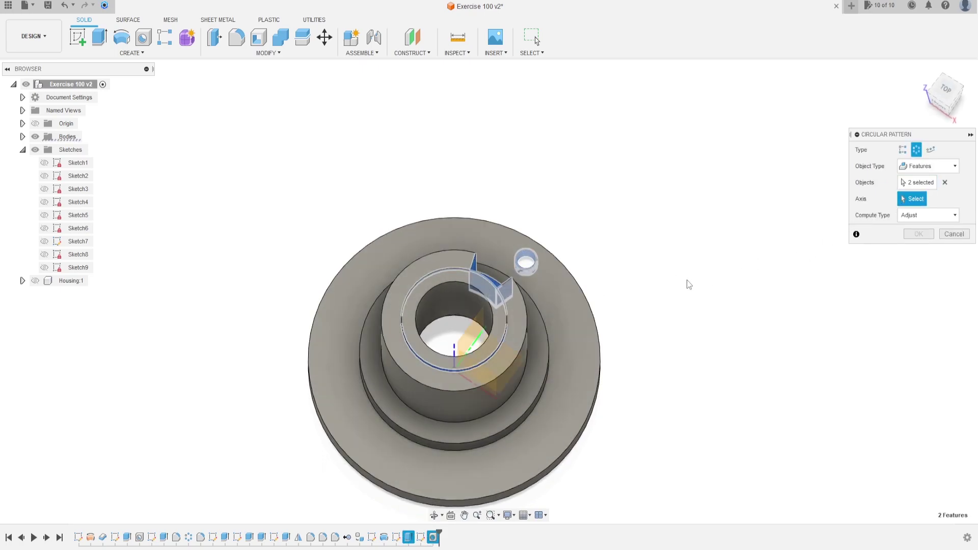
left_click(455, 352)
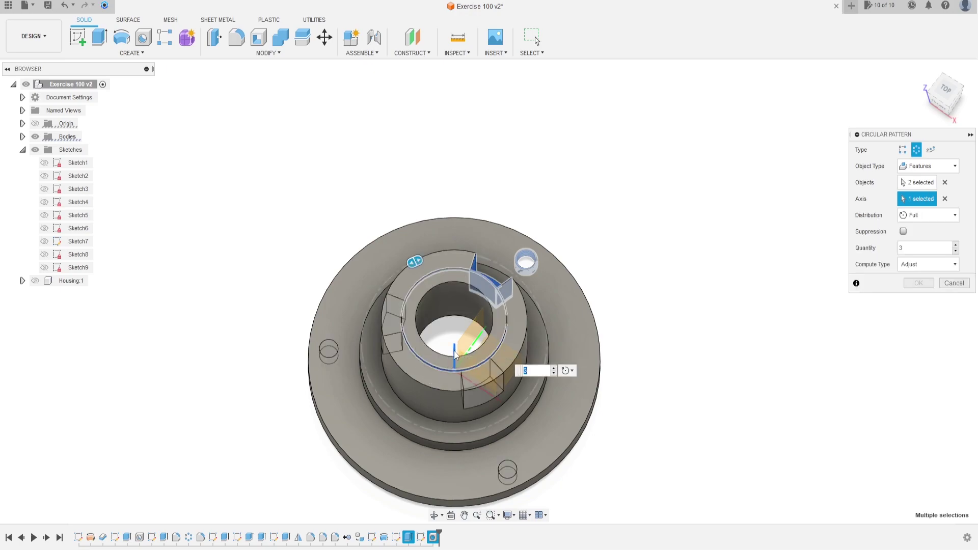
left_click(894, 249)
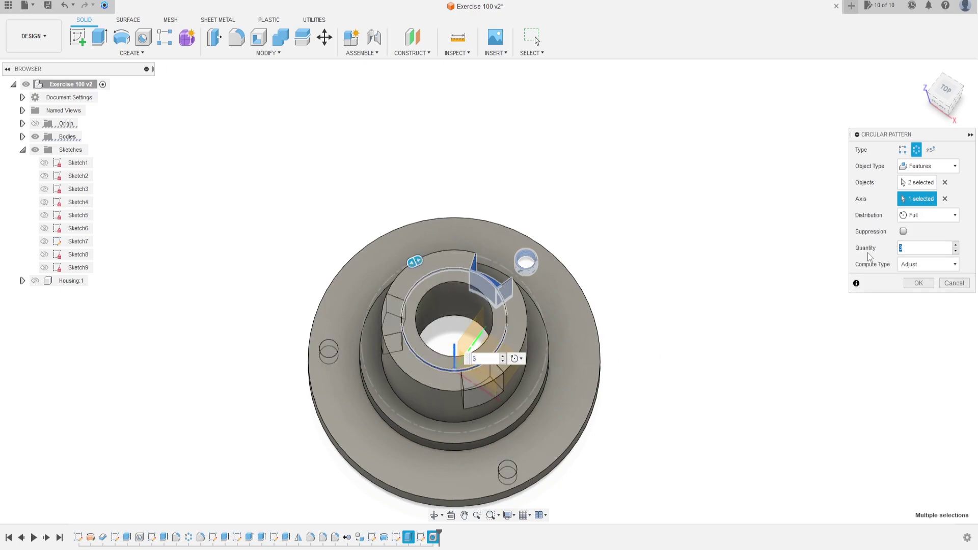
type("6")
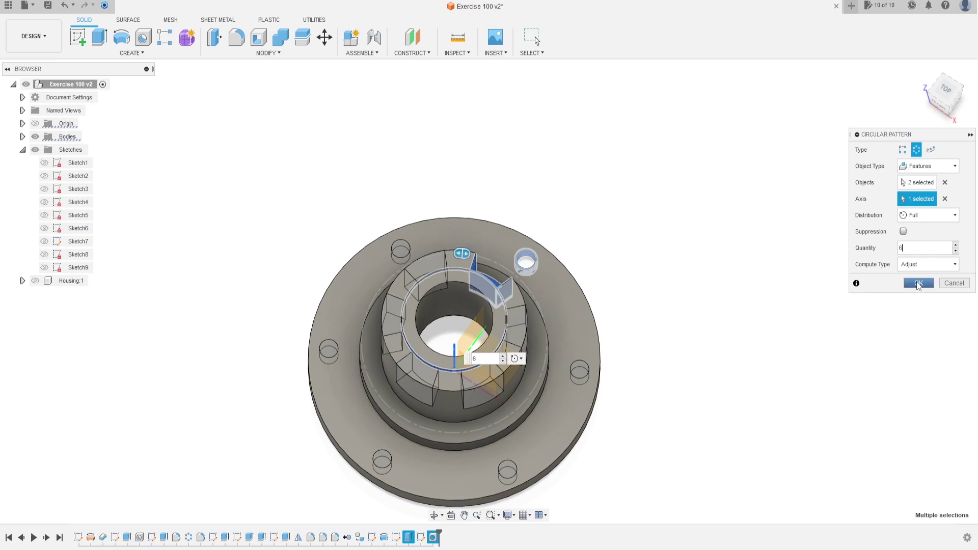
key("Return")
Chamfer both radial top edges of all six teeth, 12 edges in total, with an equal distance of 2 mm.
middle_click_drag(460, 357, 462, 325, "shift")
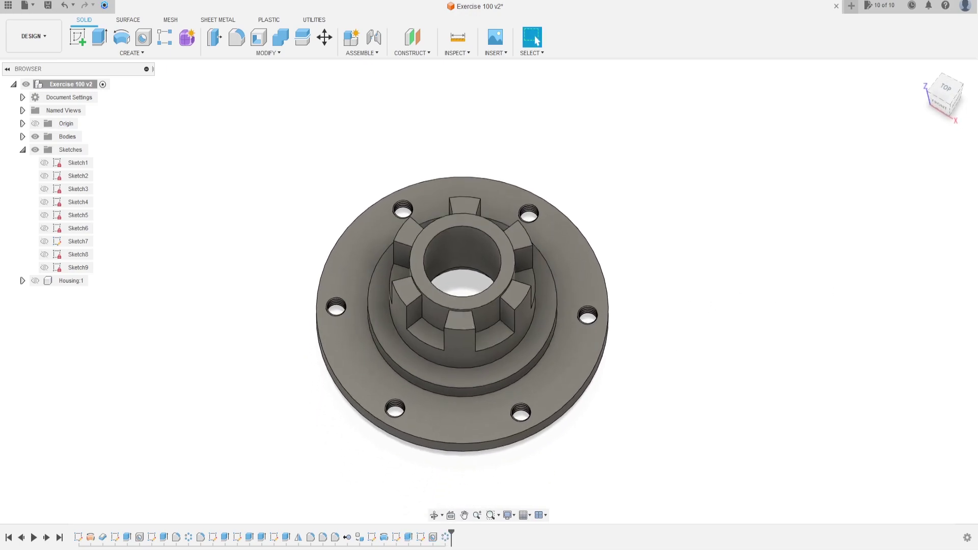
left_click(285, 56)
left_click(256, 90)
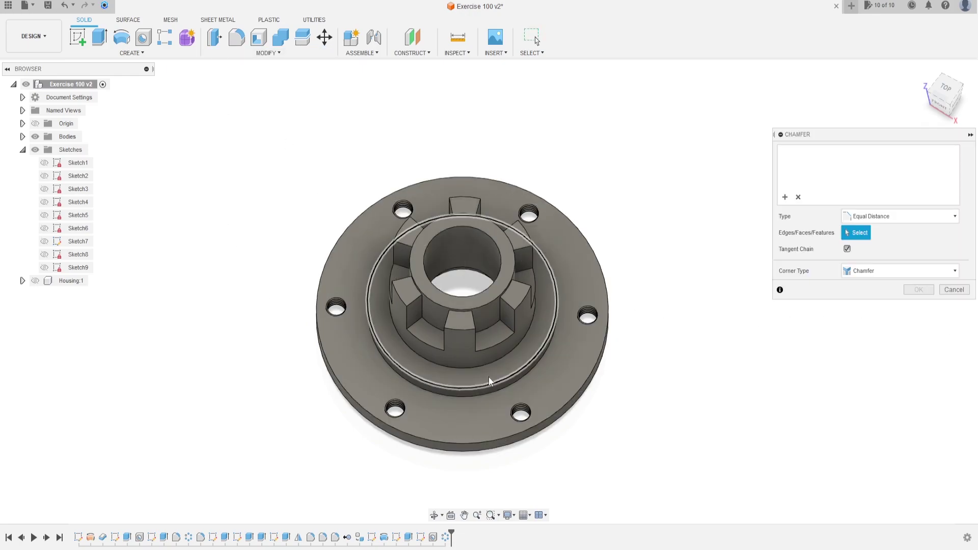
scroll(438, 284, "up", 5)
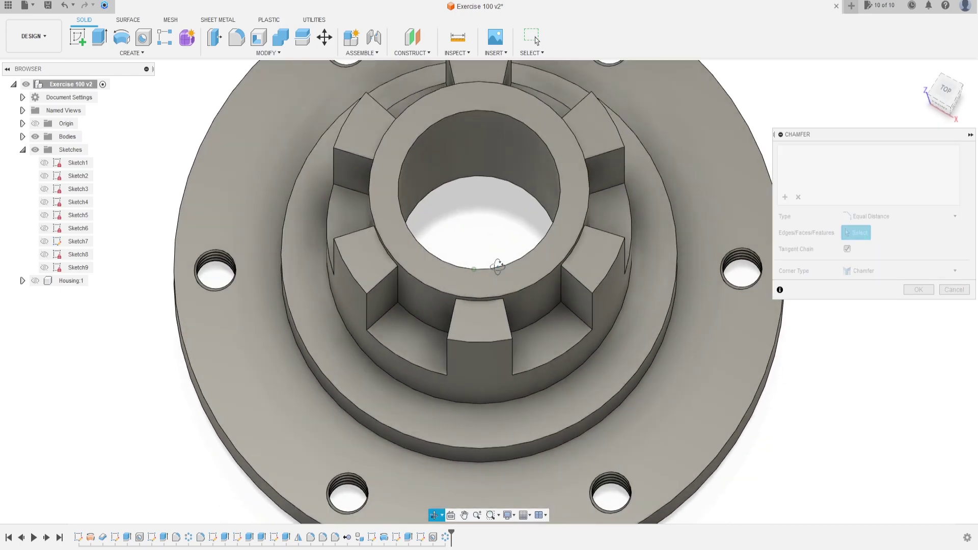
left_click(509, 319)
left_click(451, 320)
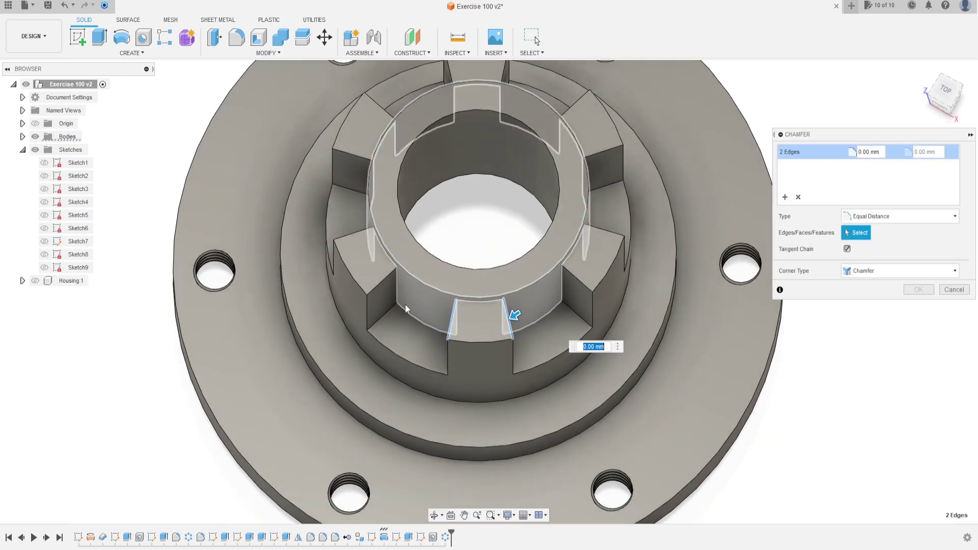
left_click(378, 287)
left_click(354, 234)
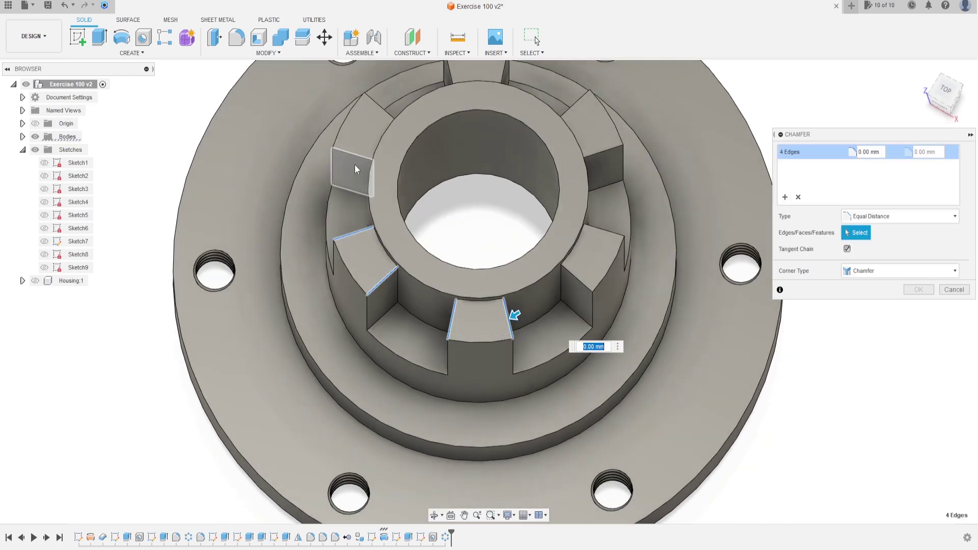
left_click(356, 155)
left_click(377, 103)
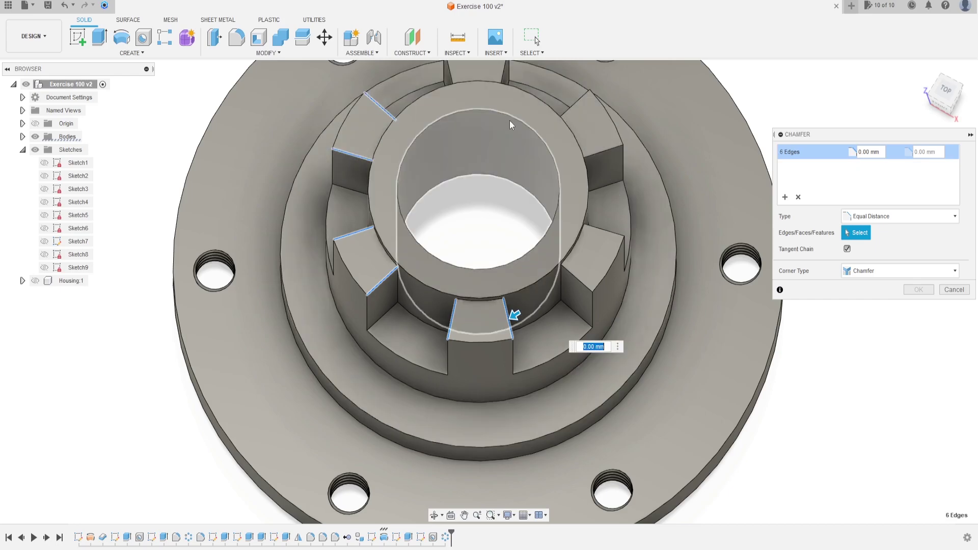
middle_click_drag(510, 120, 475, 236, "shift")
left_click(423, 174)
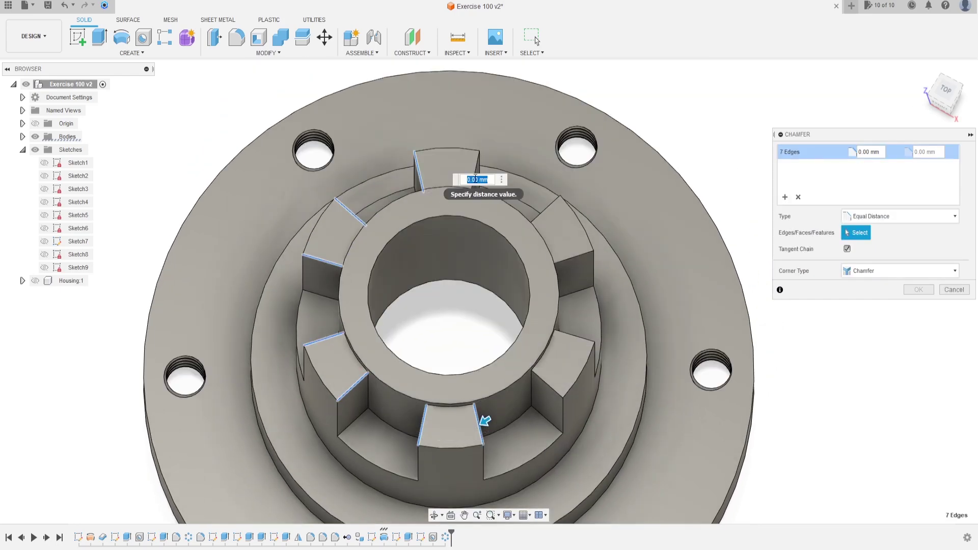
left_click(477, 168)
left_click(549, 209)
left_click(567, 260)
left_click(571, 336)
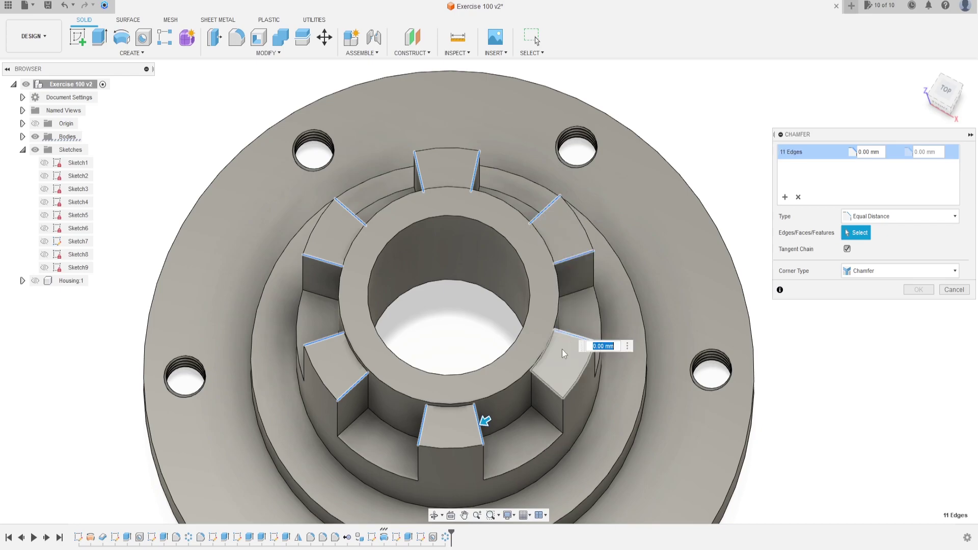
left_click(550, 387)
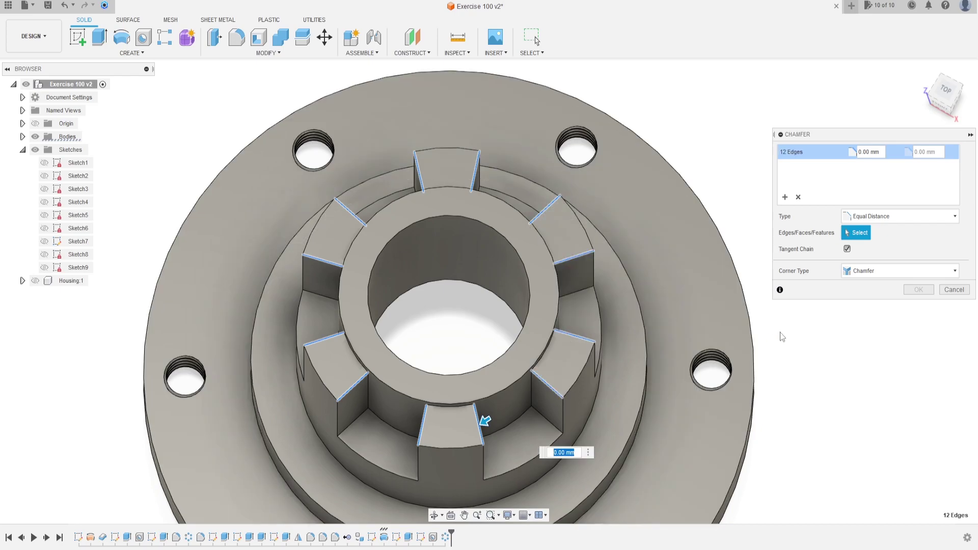
type("2")
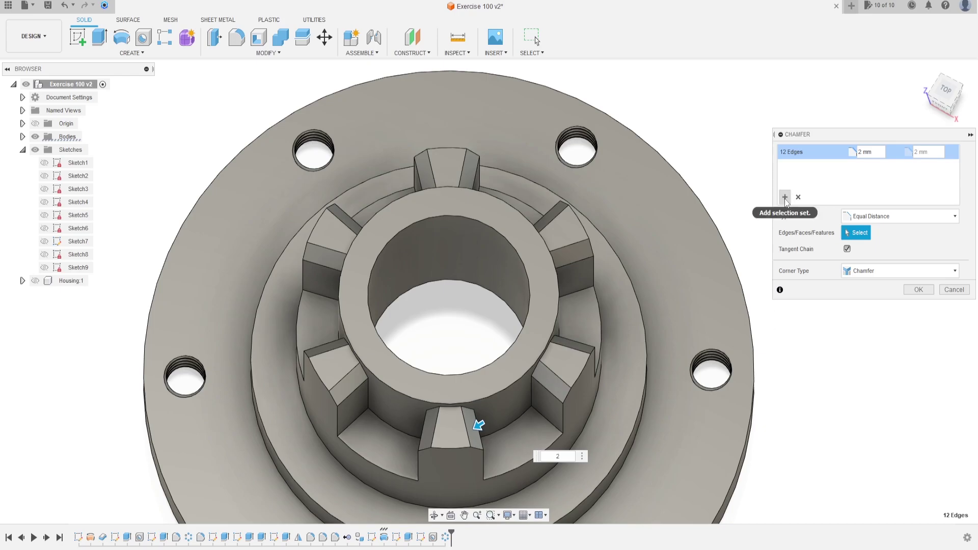
Add a second chamfer selection set with the central hub's outer top edge at 1 mm.
left_click(785, 197)
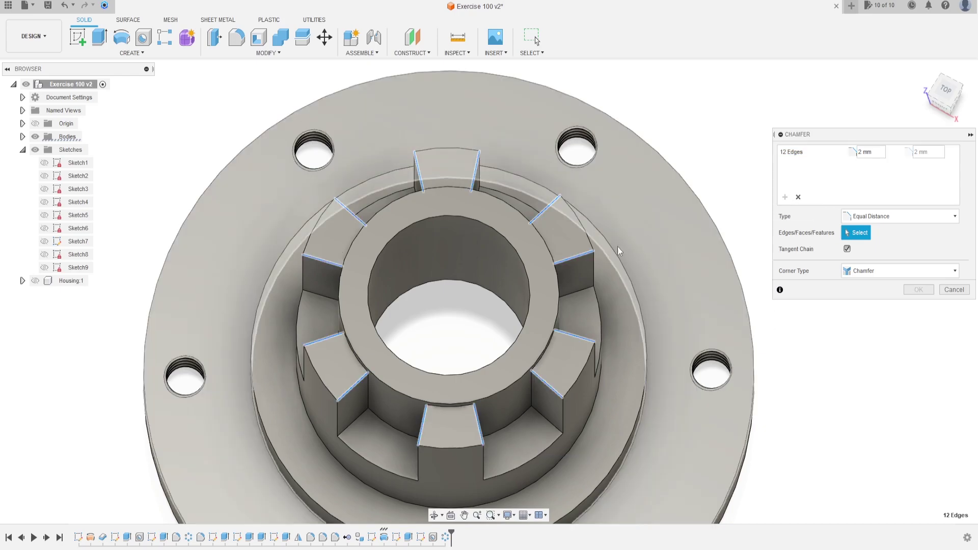
left_click(560, 302)
middle_click_drag(560, 301, 670, 307, "shift")
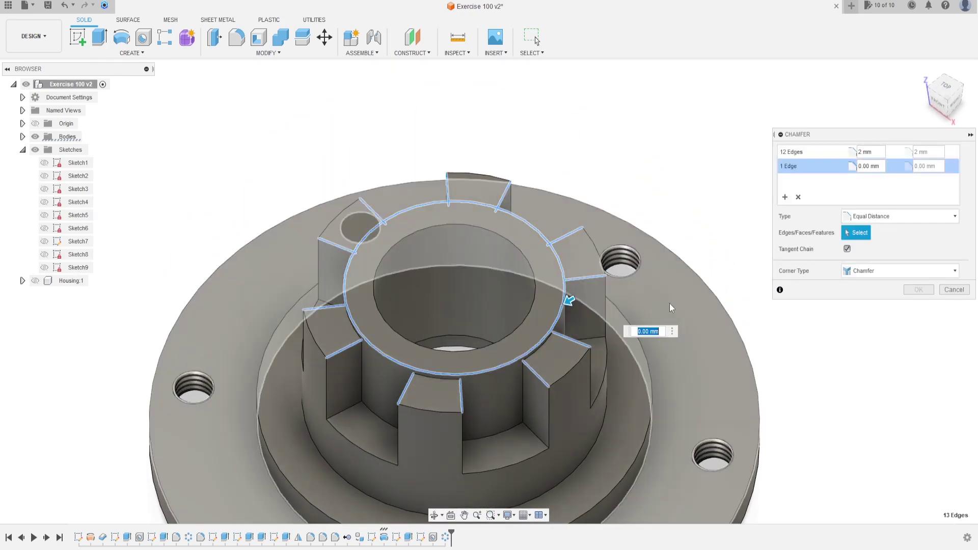
key("Return")
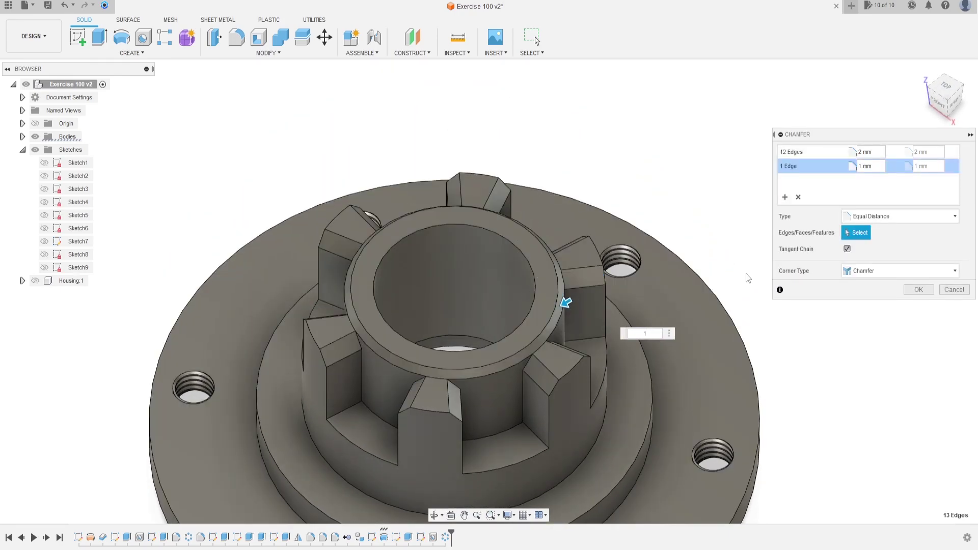
Add another chamfer selection set with the outer top edge of the raised shoulder on the flange at 1 mm.
scroll(515, 331, "up", 2)
scroll(518, 340, "down", 4)
middle_click_drag(513, 375, 525, 351)
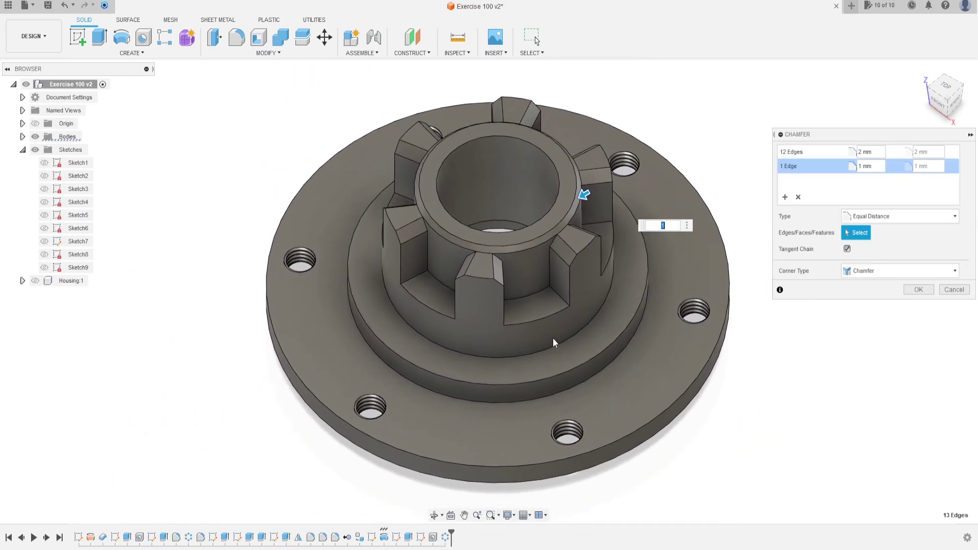
left_click(785, 197)
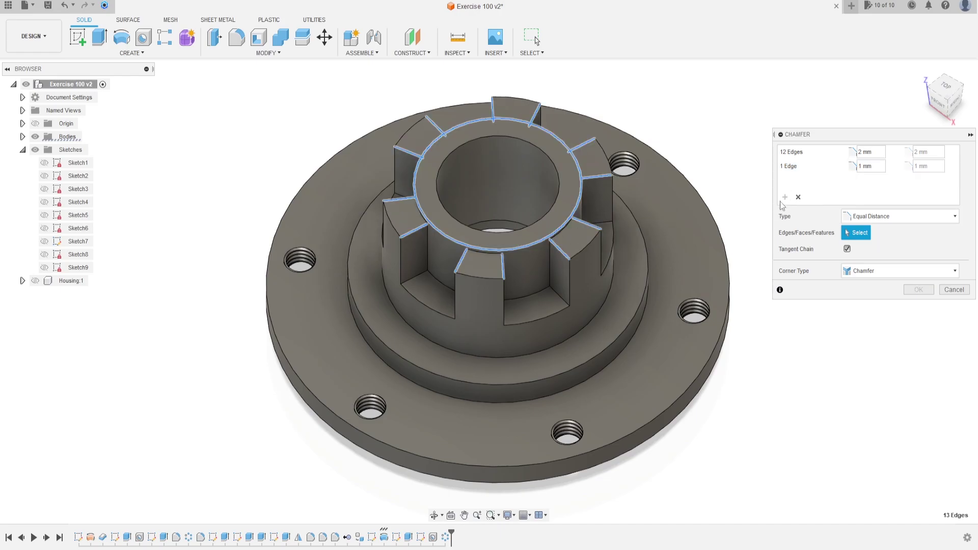
left_click(622, 334)
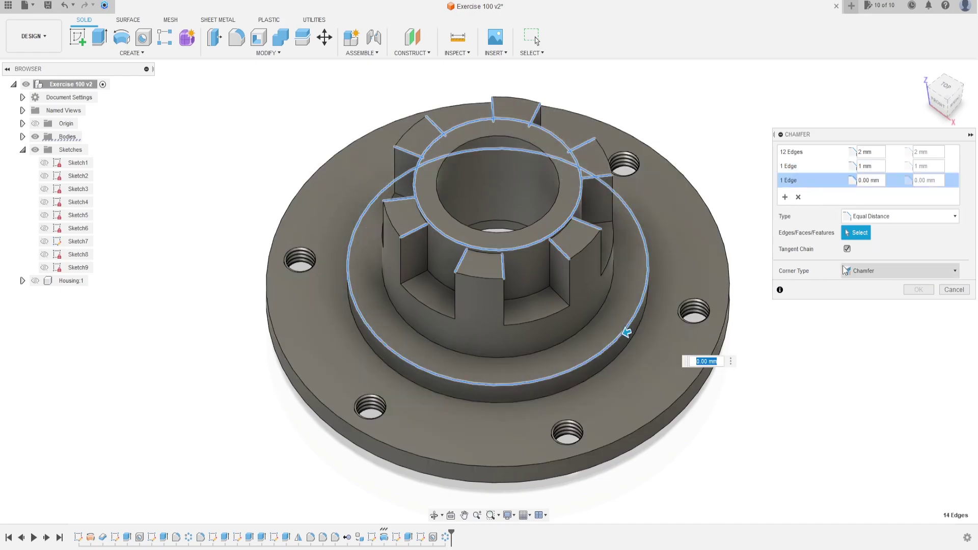
key("Return")
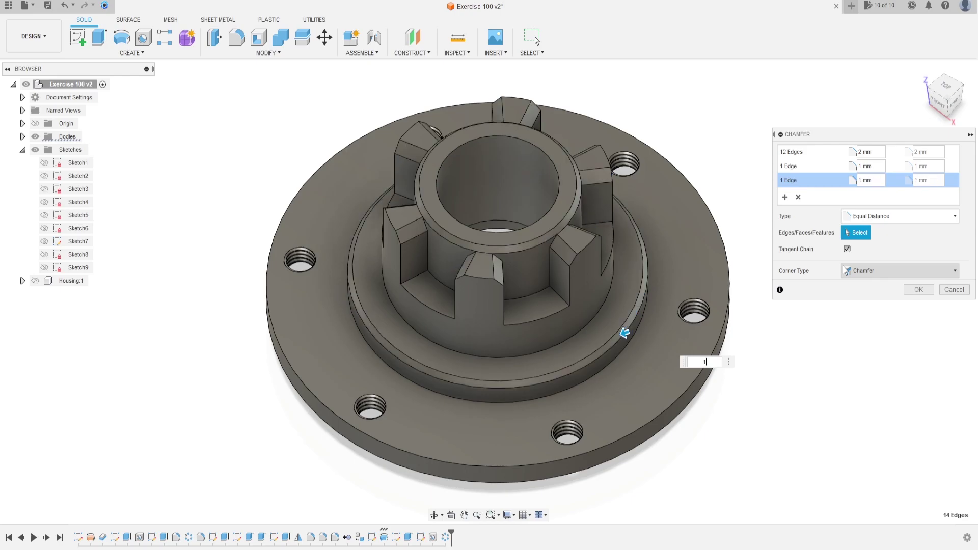
Add a chamfer selection set with the two circular edges of the stepped central bore on the underside at 1 mm.
middle_click_drag(484, 306, 489, 356, "shift")
scroll(489, 332, "up", 3)
left_click(785, 197)
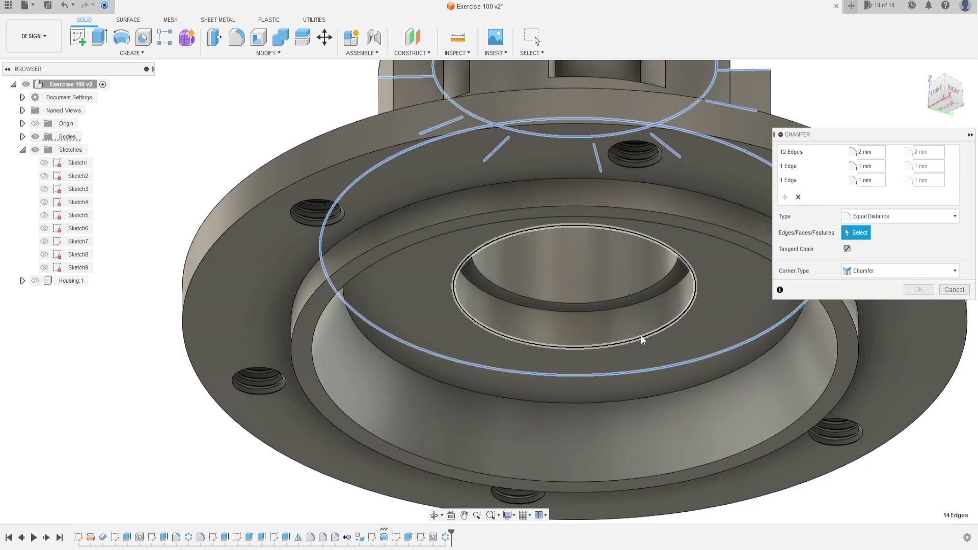
left_click(609, 301)
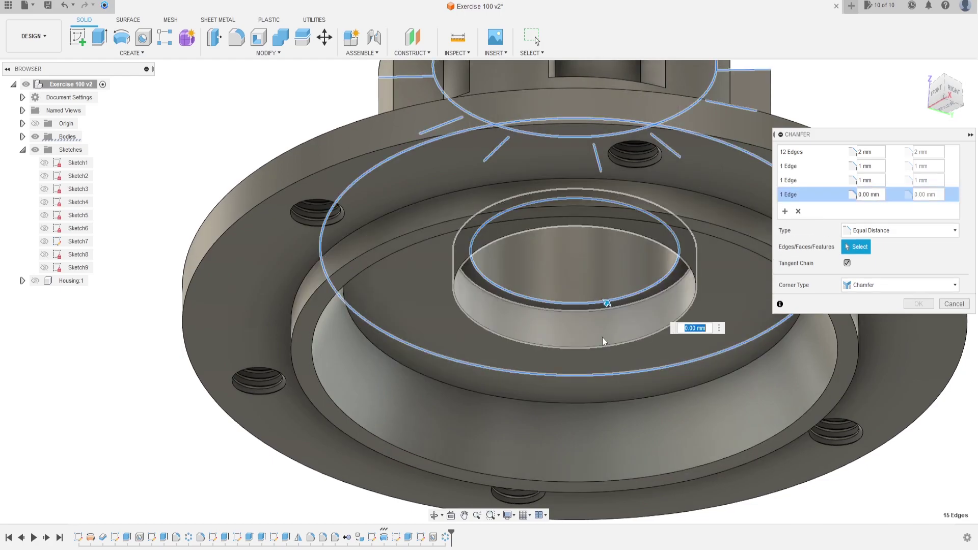
left_click(786, 338)
type("1")
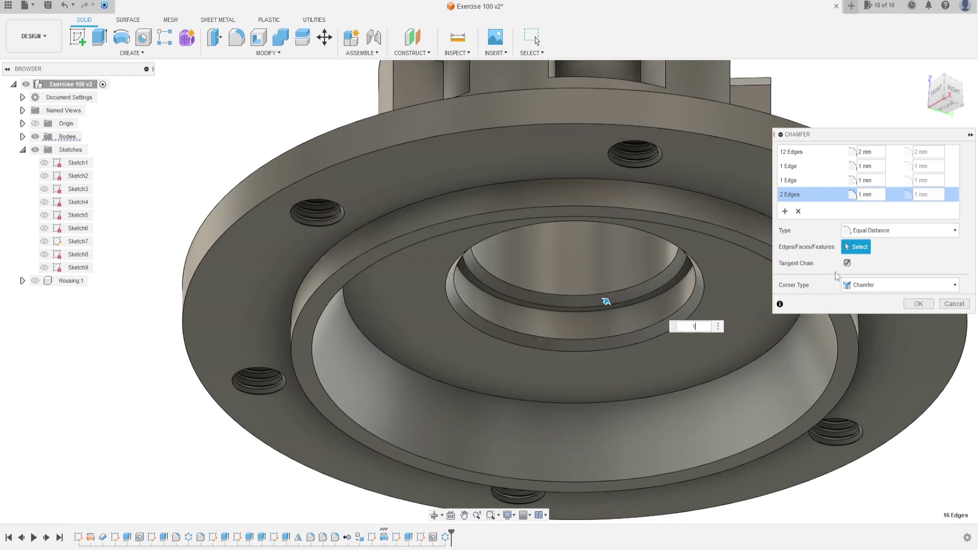
Add the inner edge of the underside's projecting rim as a chamfer set of 0.75 mm and create the chamfers.
left_click(785, 211)
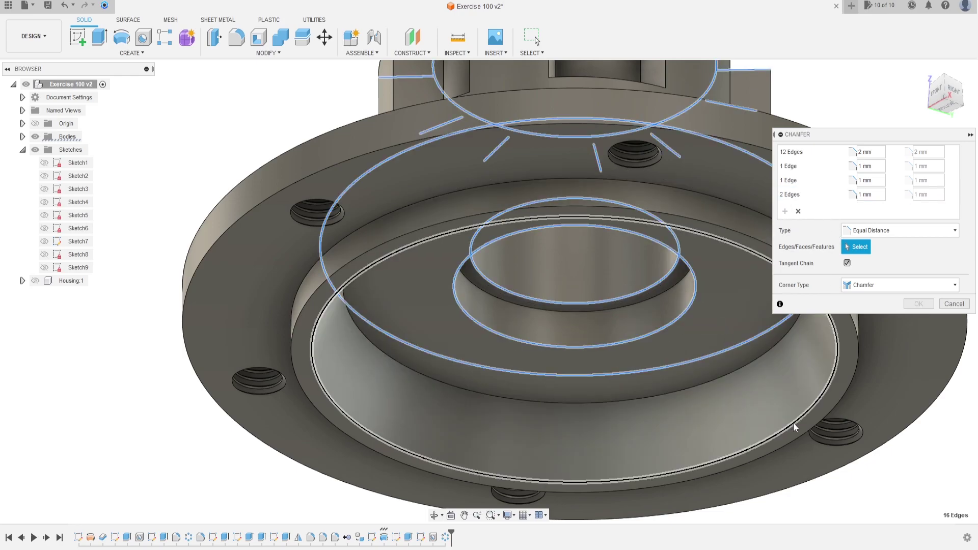
left_click(793, 423)
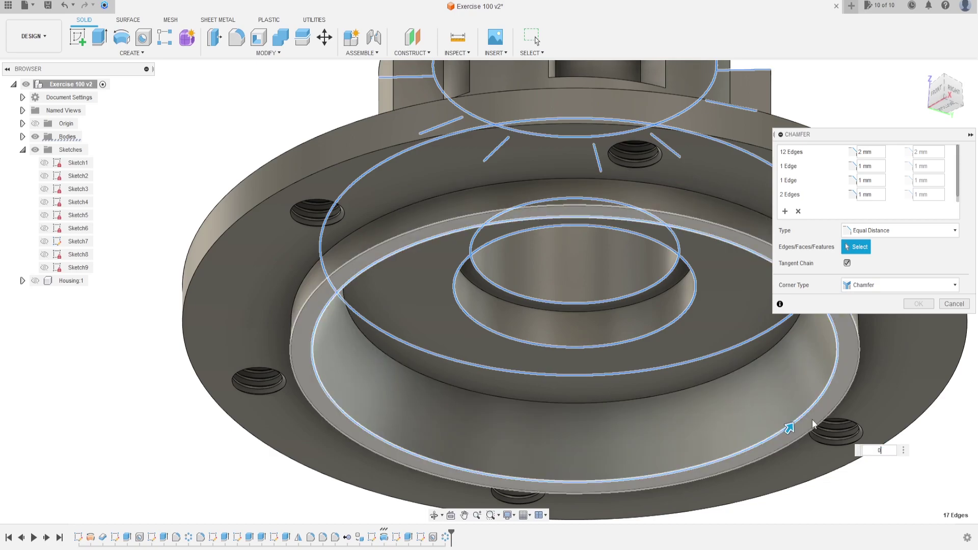
type("0,75")
key("Return")
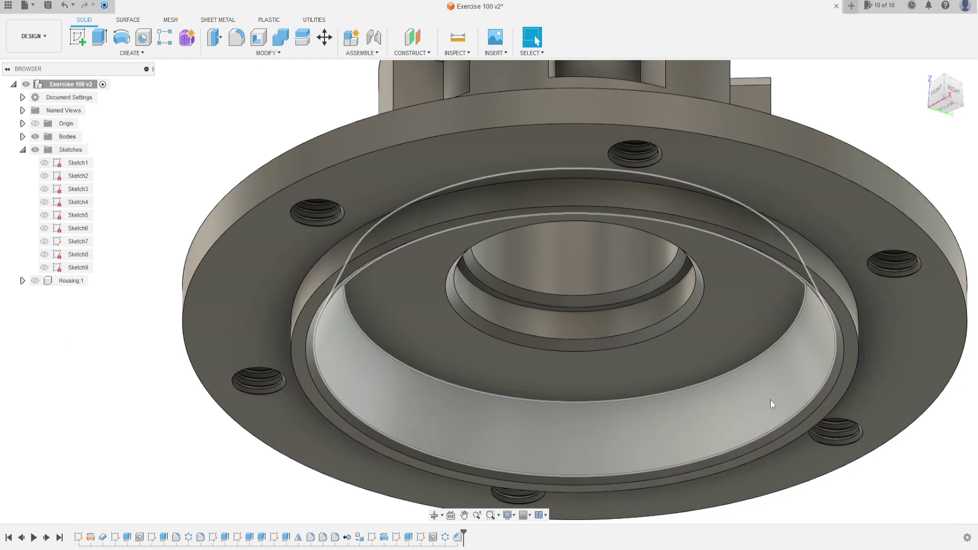
Fillet the notched outer face around the hub and the base edge of the raised shoulder at 1 mm, with tangent chain off.
scroll(713, 388, "down", 4)
middle_click_drag(499, 180, 511, 253, "shift")
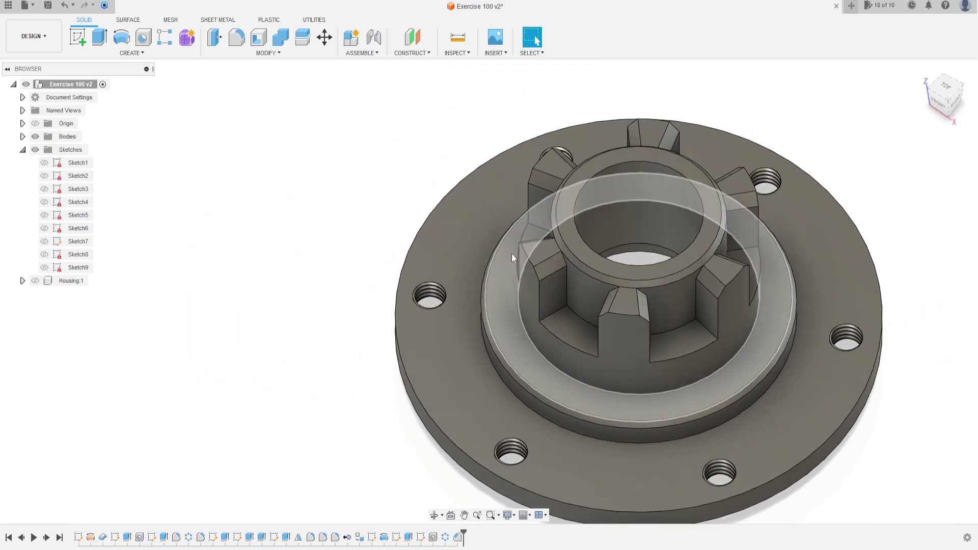
left_click(260, 53)
left_click(221, 77)
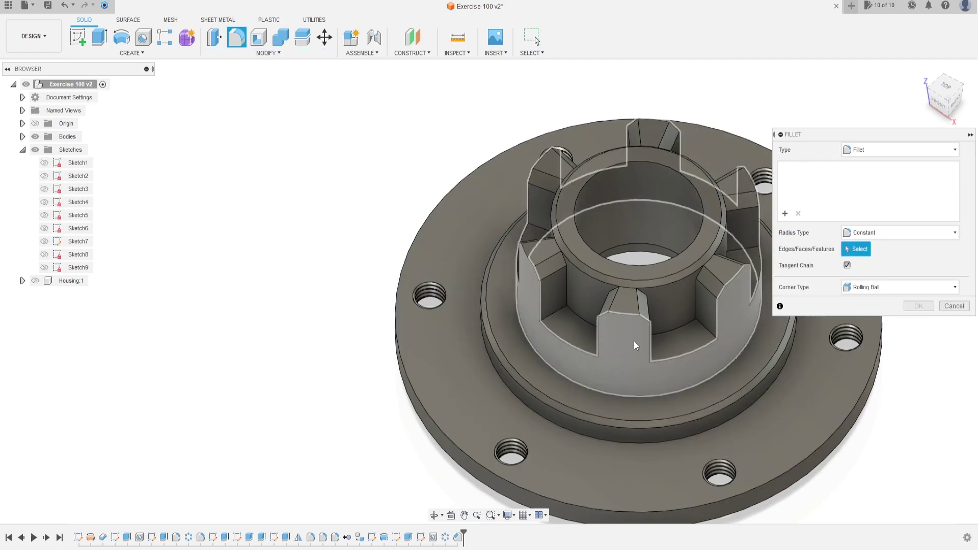
left_click(847, 265)
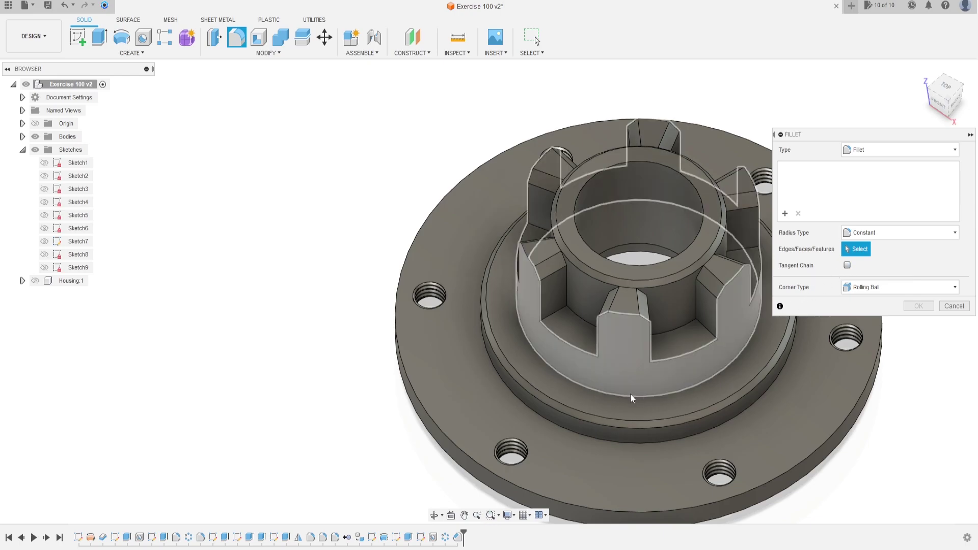
left_click(626, 368)
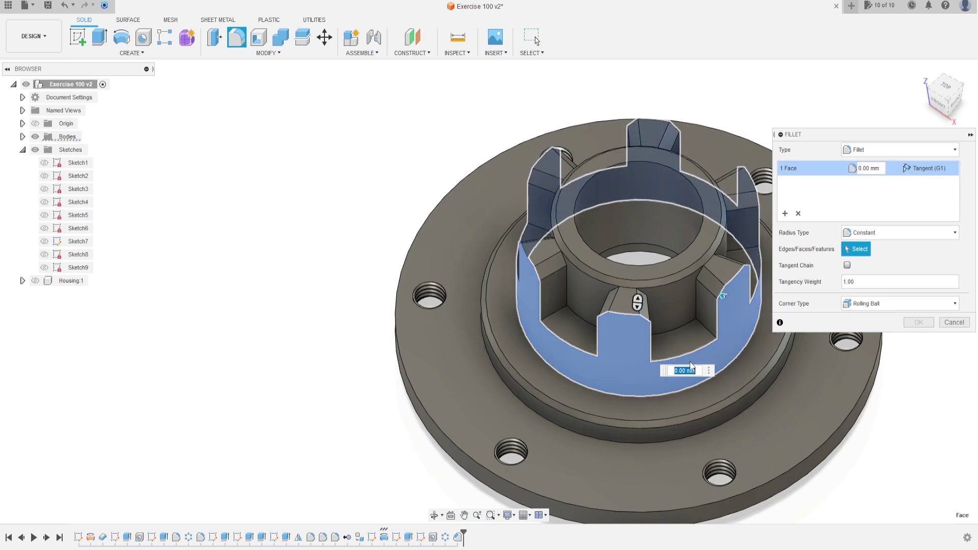
left_click(787, 217)
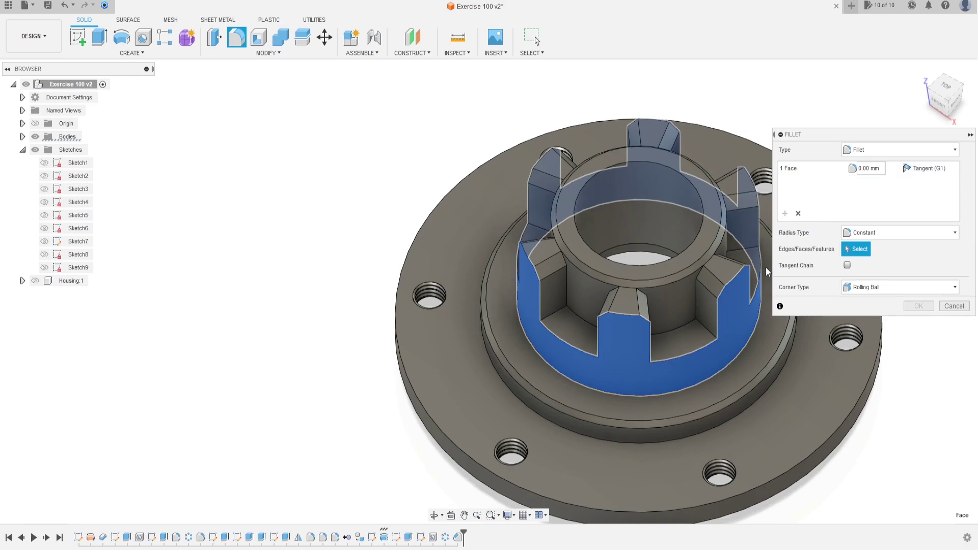
left_click(697, 434)
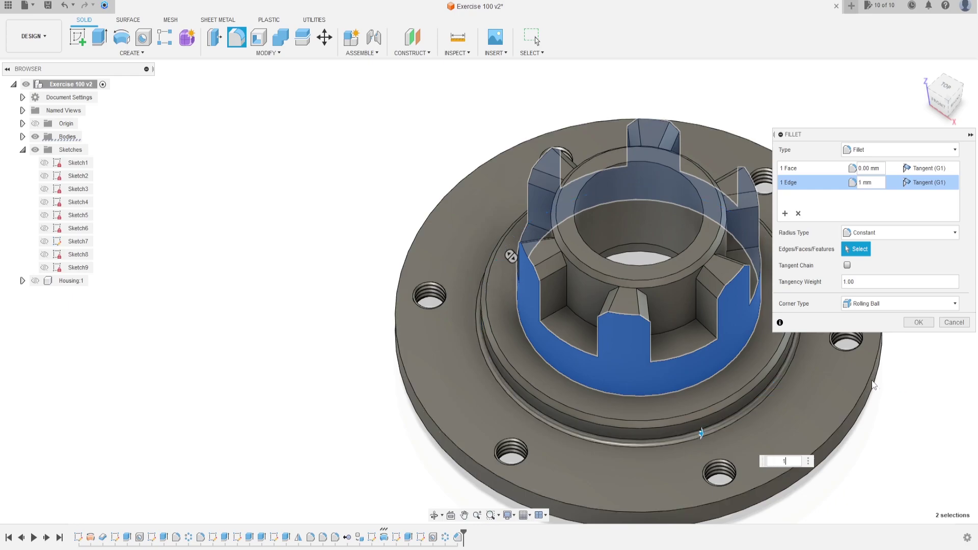
left_click(871, 169)
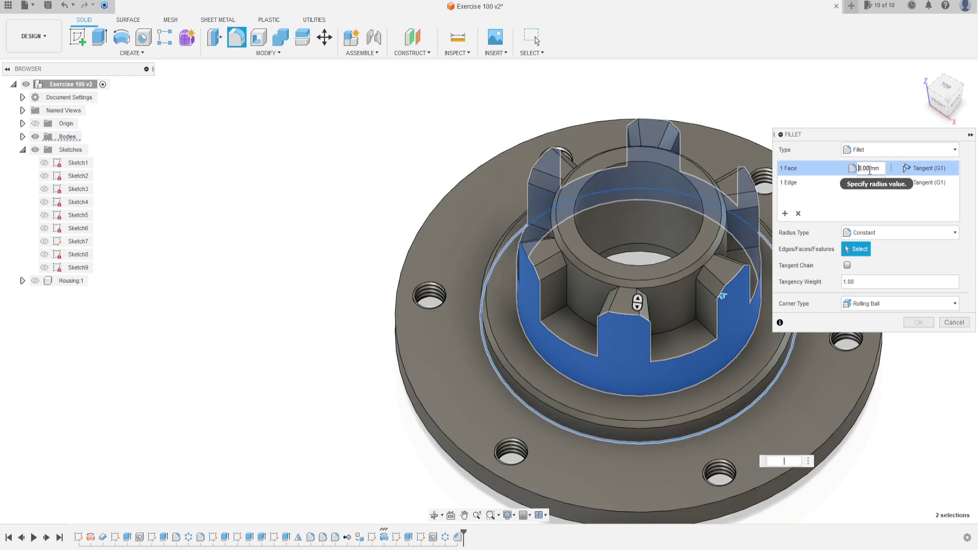
type("1")
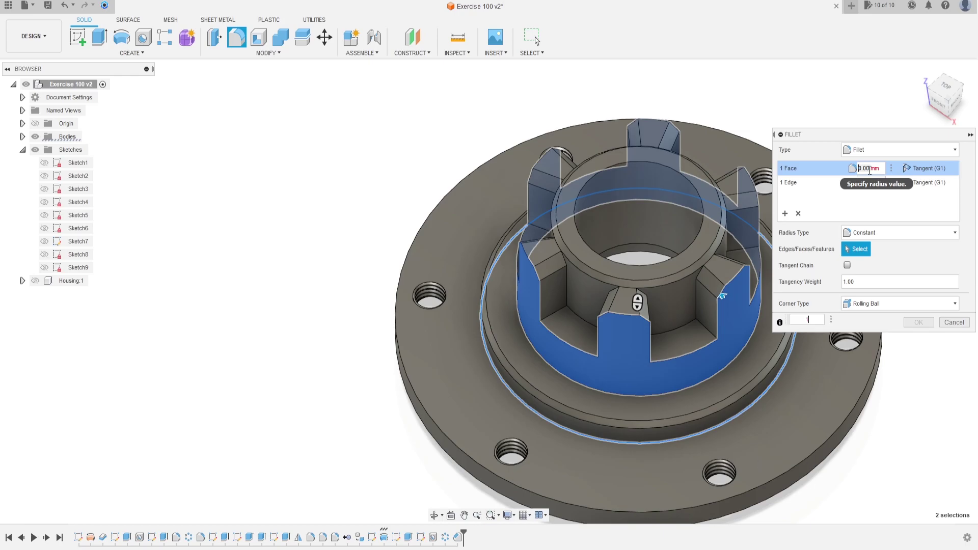
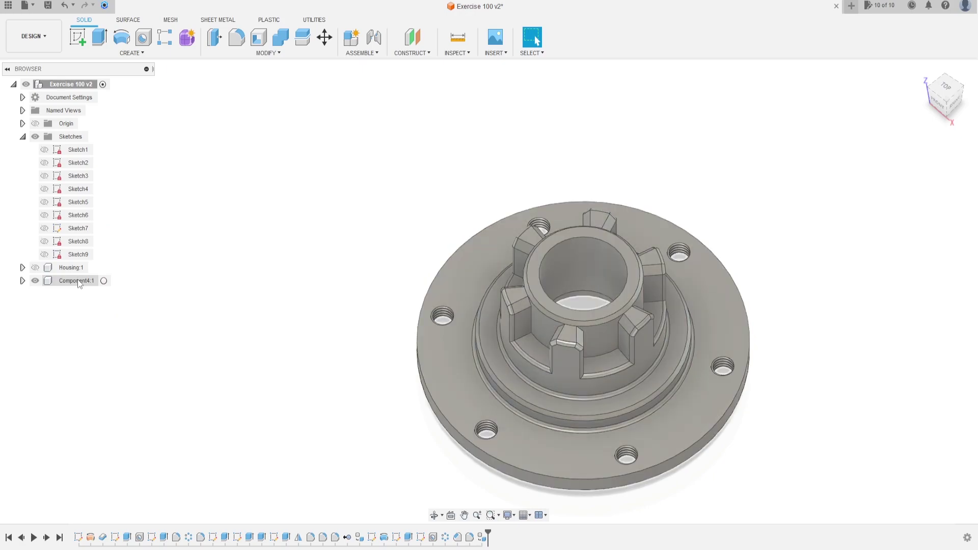
Rename the new flanged component to "Rear Cover".
right_click(77, 279)
left_click(113, 223)
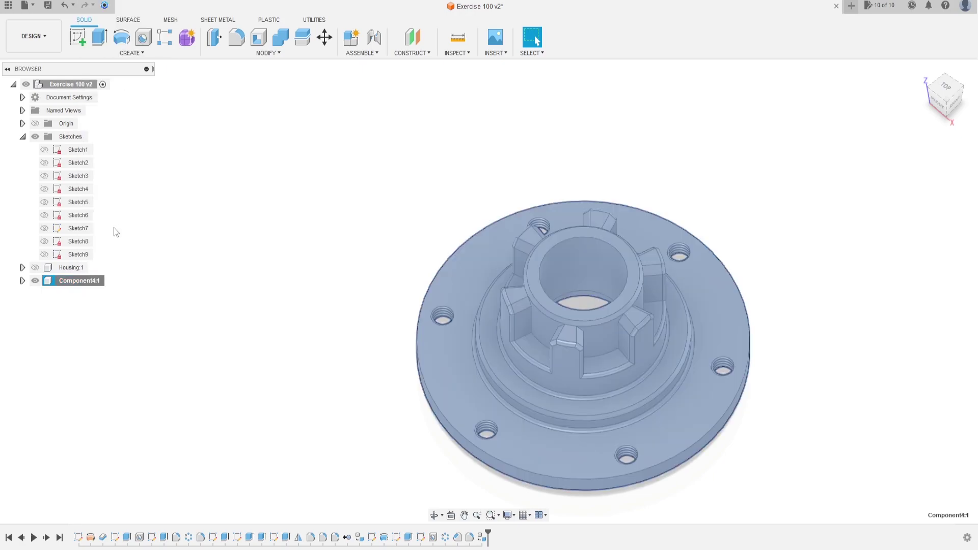
type("Rear Cover")
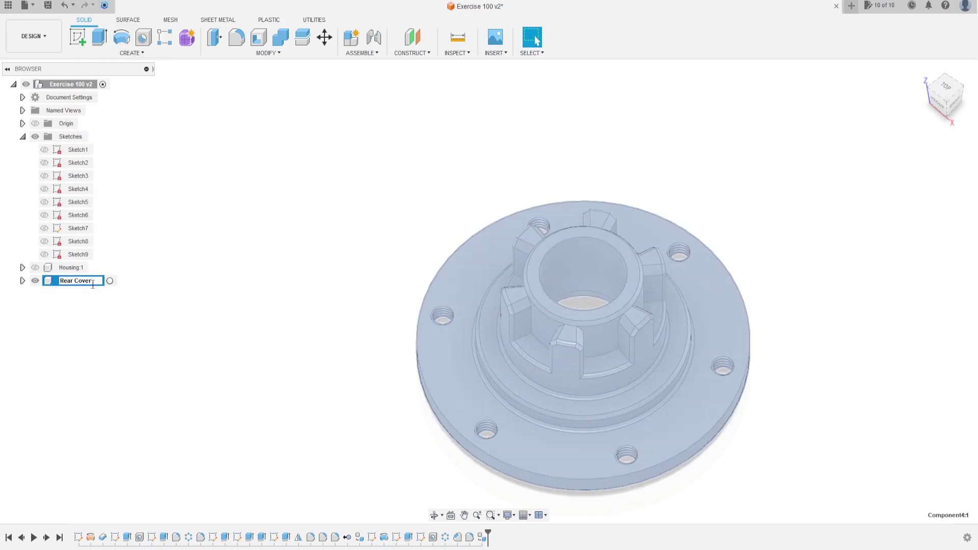
key("Return")
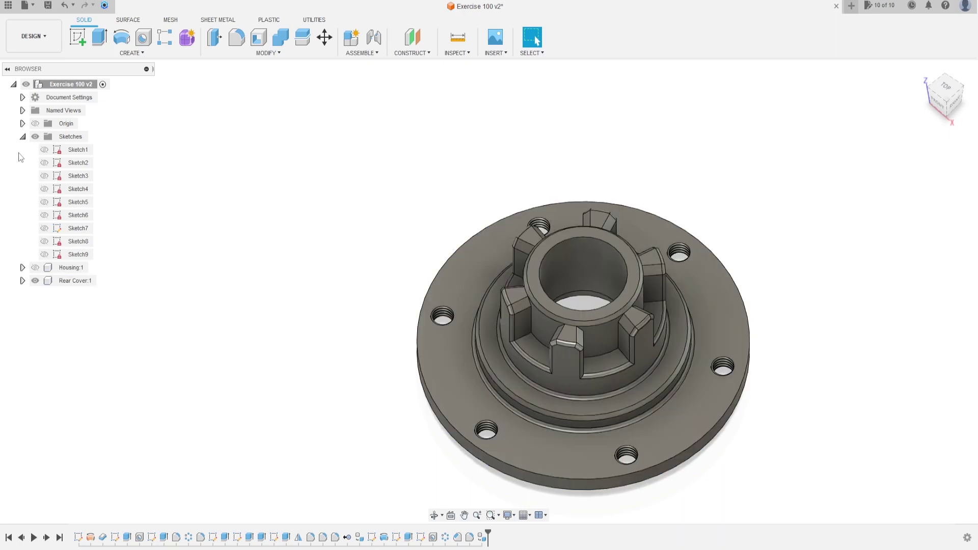
Collapse the list of sketches and show the Housing component together with the Rear Cover.
left_click(22, 136)
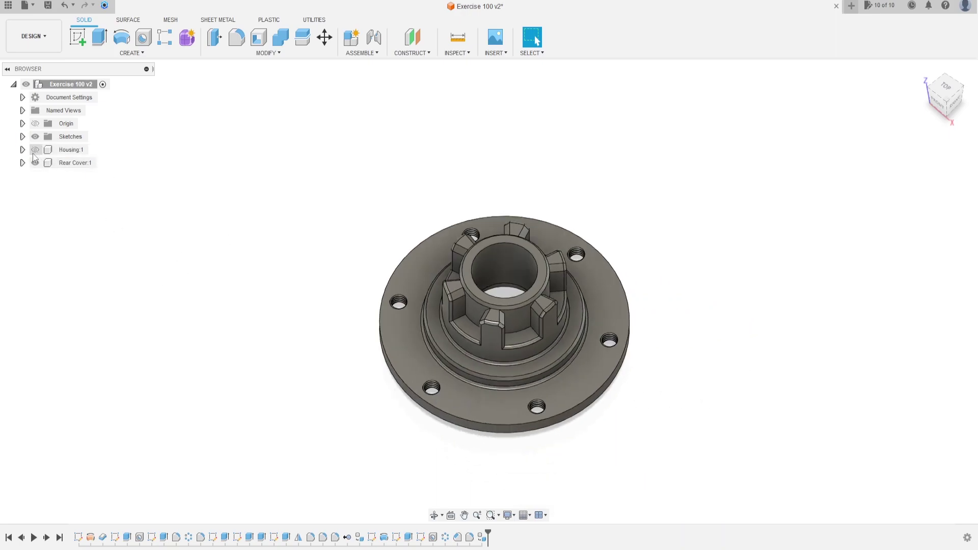
left_click(34, 152)
left_click(35, 150)
middle_click_drag(312, 280, 351, 255, "shift")
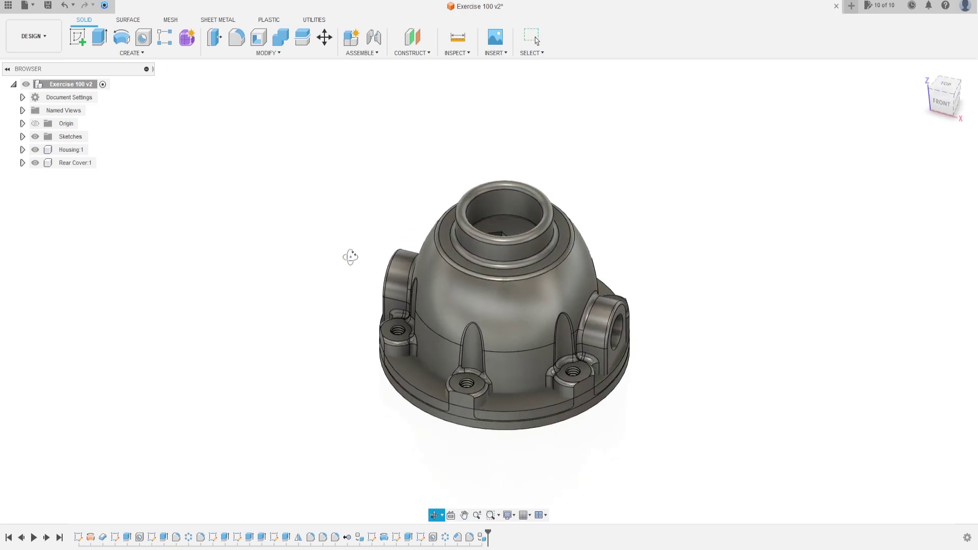
Rotate the Housing component freely with Move/Copy so its open flange stands upright and faces sideways.
left_click(325, 38)
left_click(922, 149)
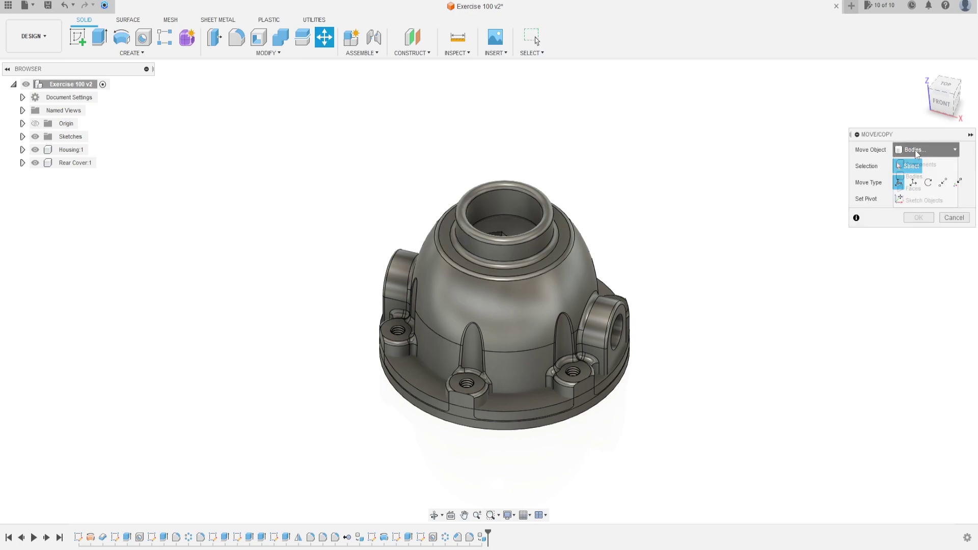
left_click(917, 165)
left_click(542, 289)
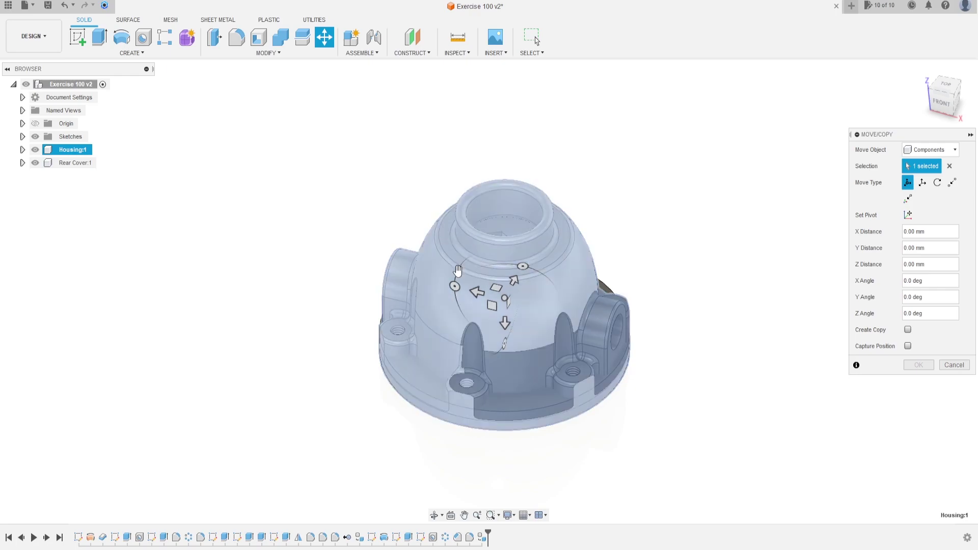
left_click_drag(454, 283, 497, 395)
middle_click_drag(697, 257, 648, 244, "shift")
left_click_drag(555, 291, 506, 341)
middle_click_drag(684, 310, 662, 312, "shift")
left_click(919, 364)
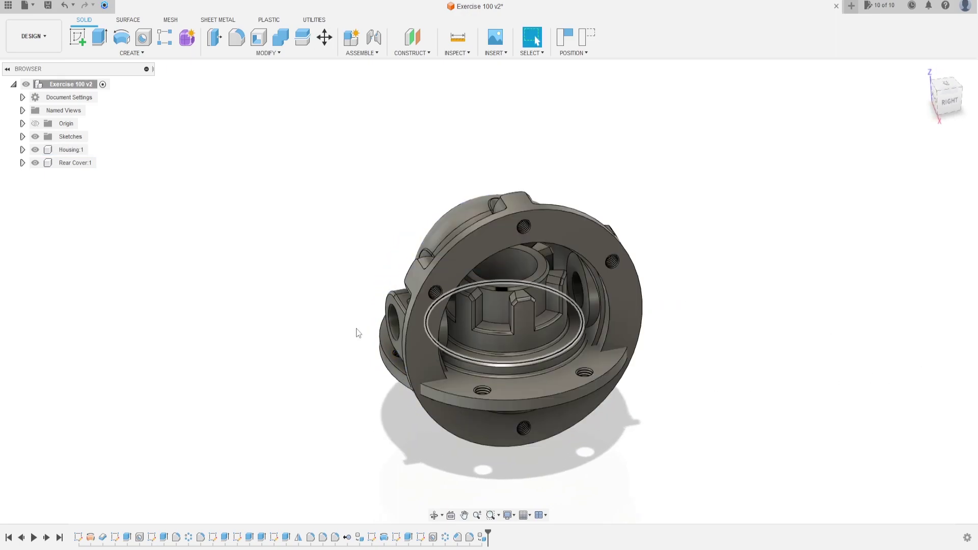
Pull the Rear Cover clear of the Housing and joint its flange centre to the Housing's open flange, flipping its direction.
left_click_drag(509, 390, 815, 413)
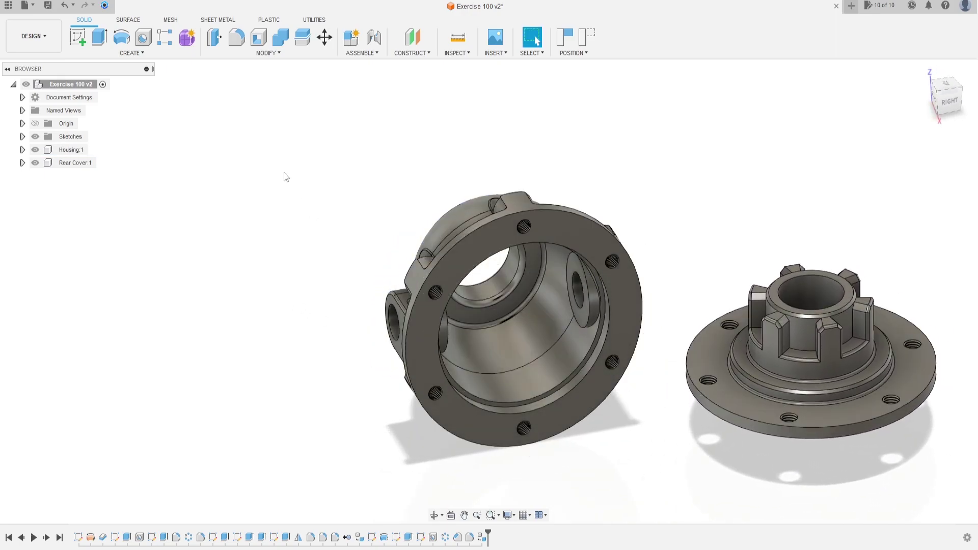
left_click(373, 38)
left_click(811, 375)
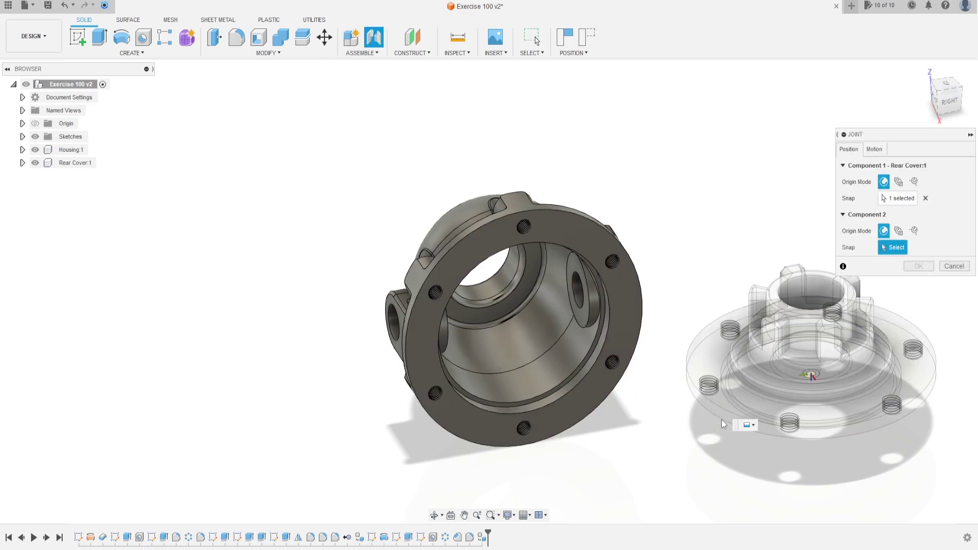
left_click(584, 220)
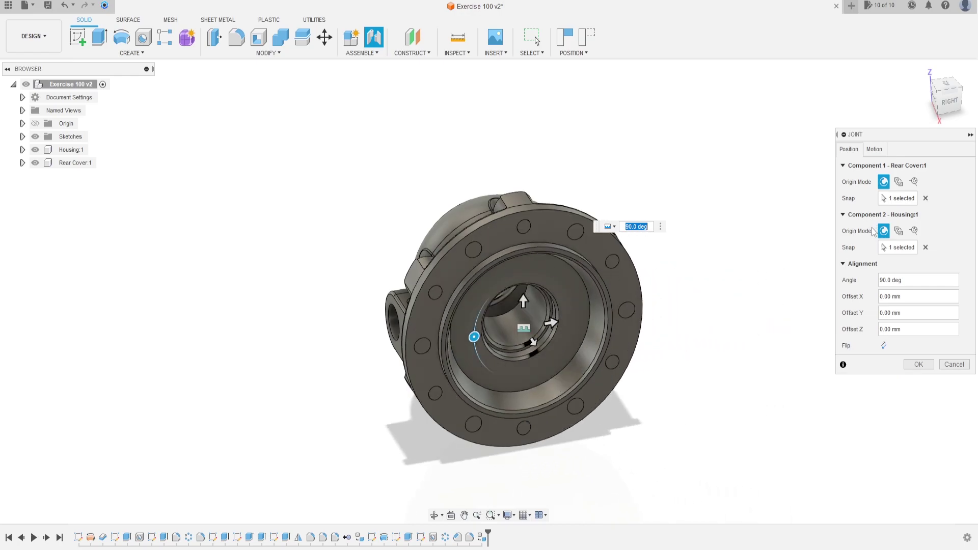
left_click(884, 347)
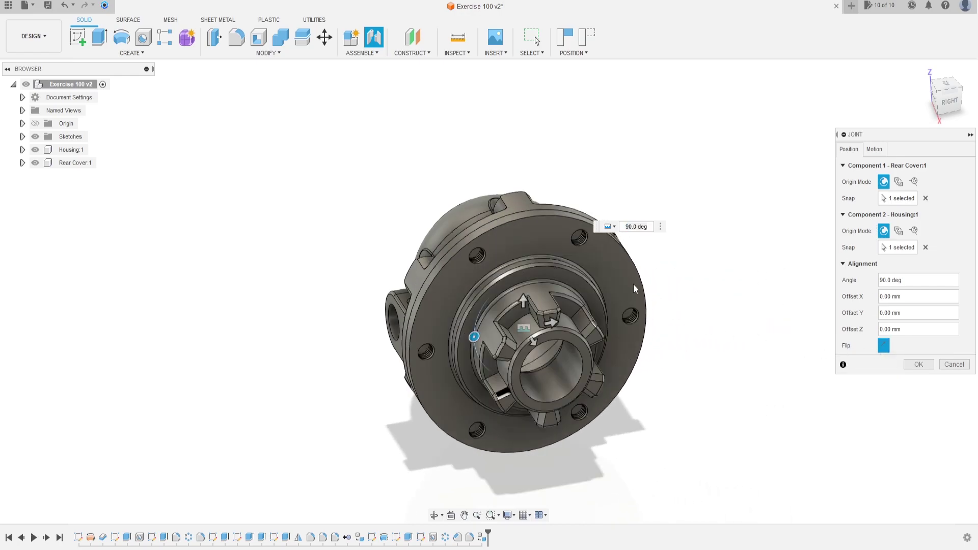
Set the joint angle to 60° to align the bolt holes and create it with Rigid motion.
middle_click_drag(635, 288, 611, 259, "shift")
left_click_drag(459, 314, 469, 289)
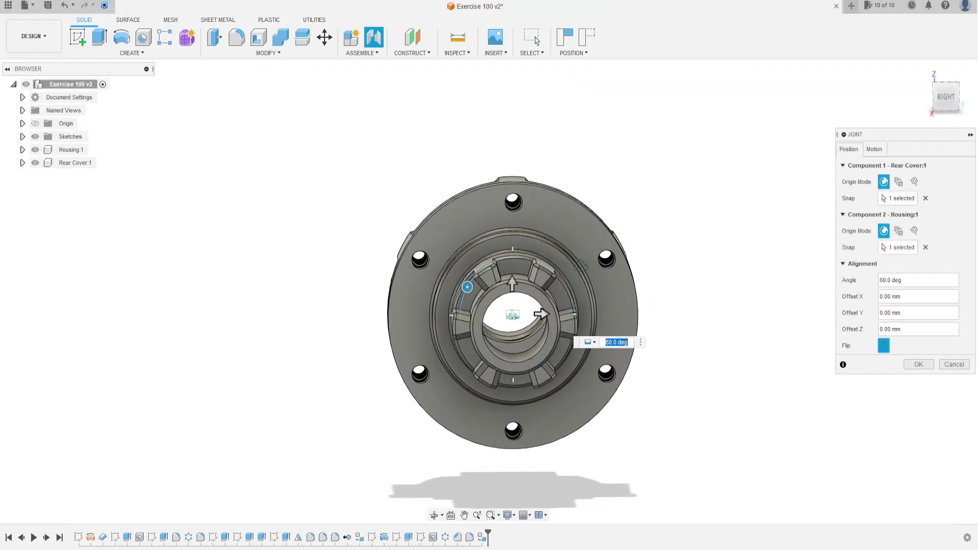
middle_click_drag(581, 265, 530, 268, "shift")
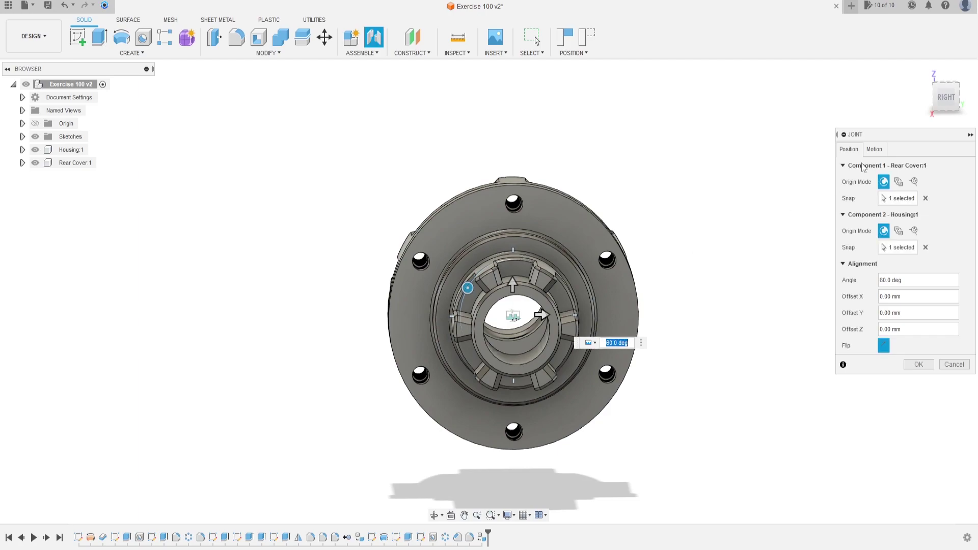
left_click(874, 149)
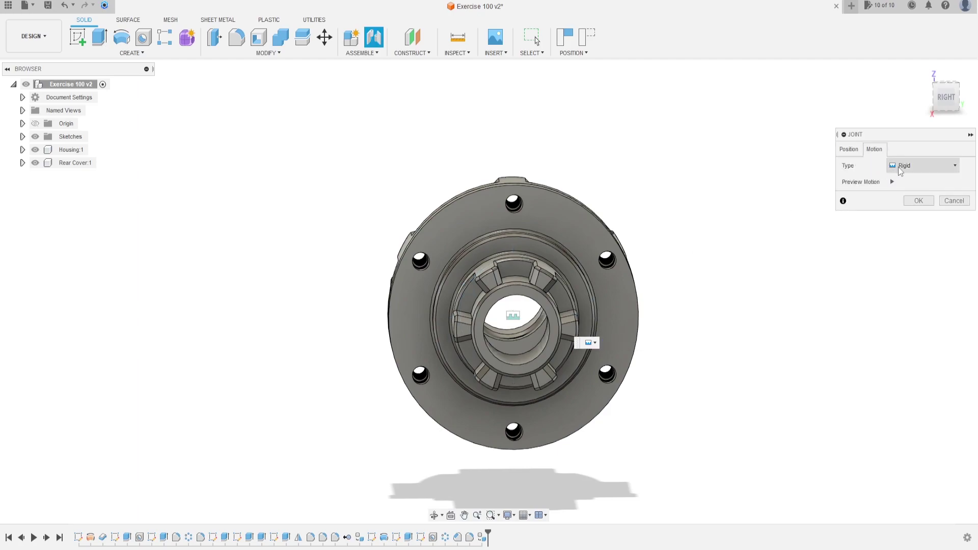
left_click(918, 202)
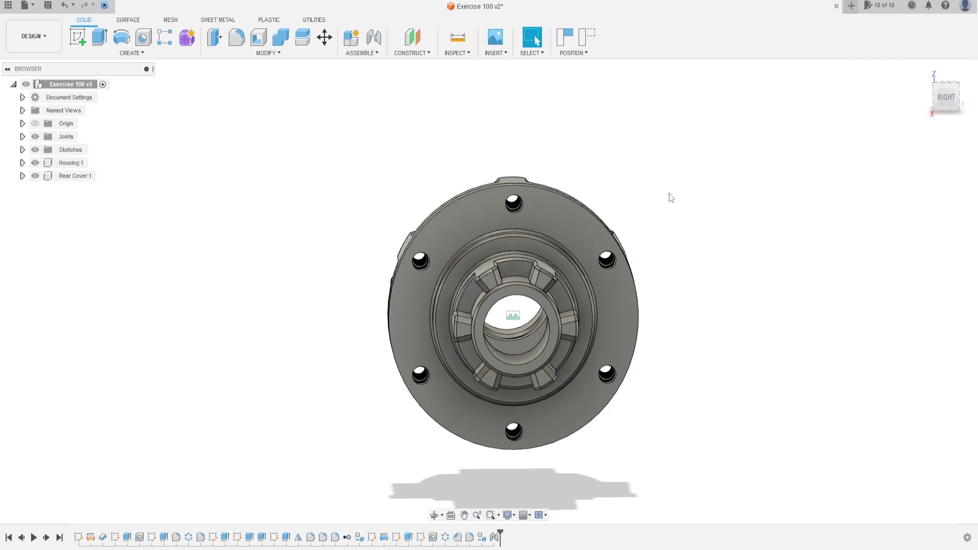
Create a rigid group from Housing and Rear Cover, capturing their current positions, and nudge the grouped assembly.
middle_click_drag(670, 198, 710, 200, "shift")
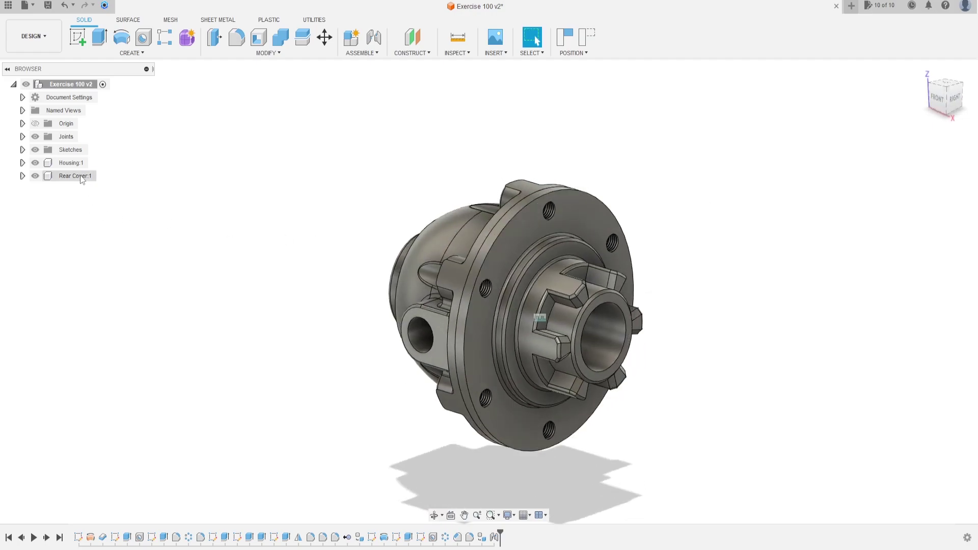
left_click(74, 163)
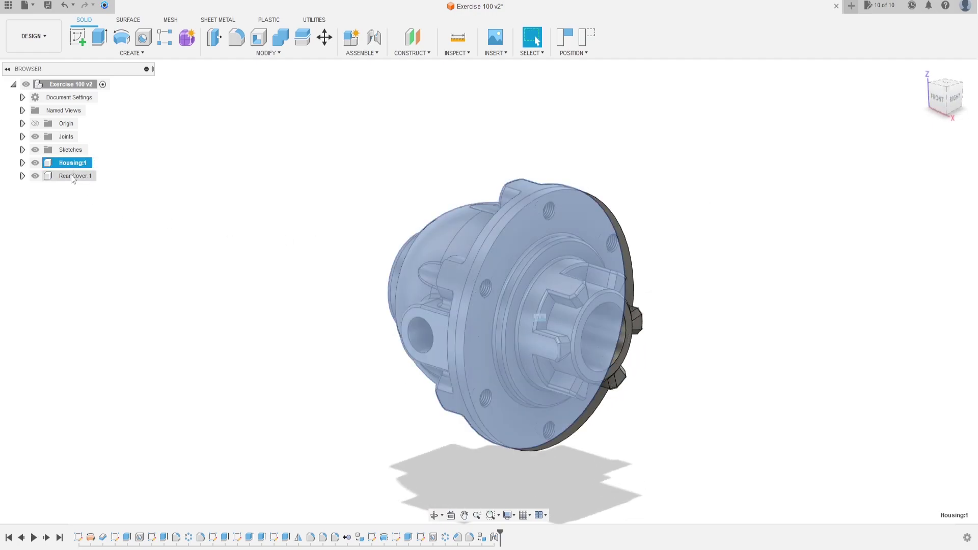
left_click(72, 177, "ctrl")
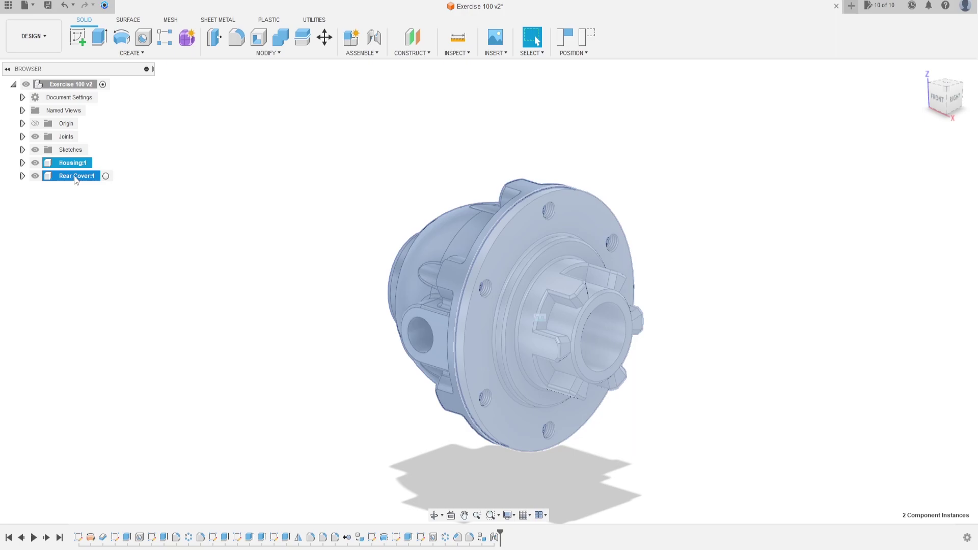
right_click(76, 179)
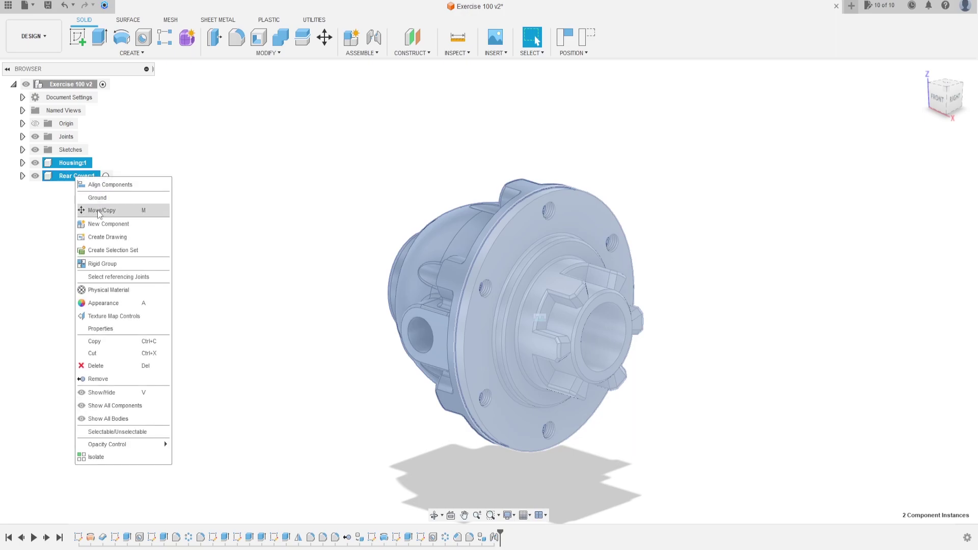
left_click(106, 264)
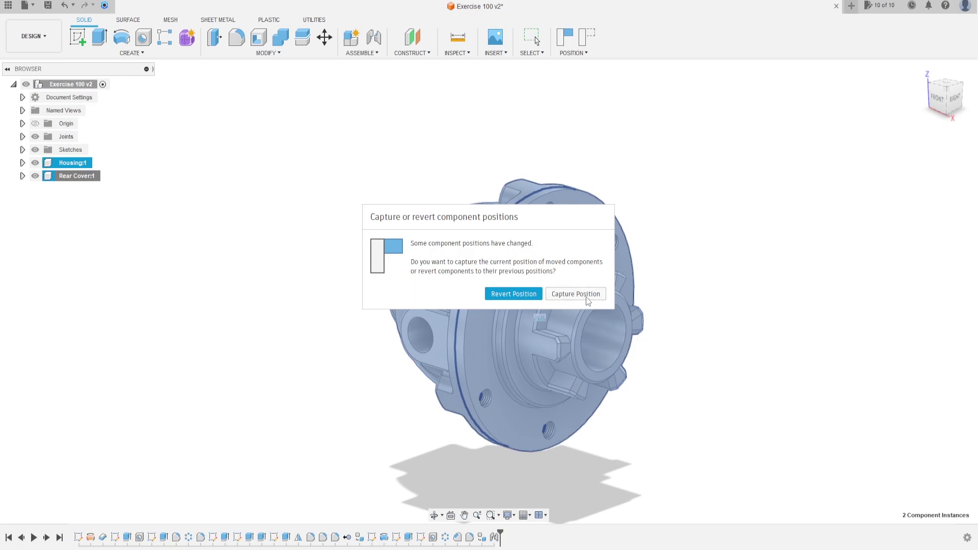
left_click(581, 295)
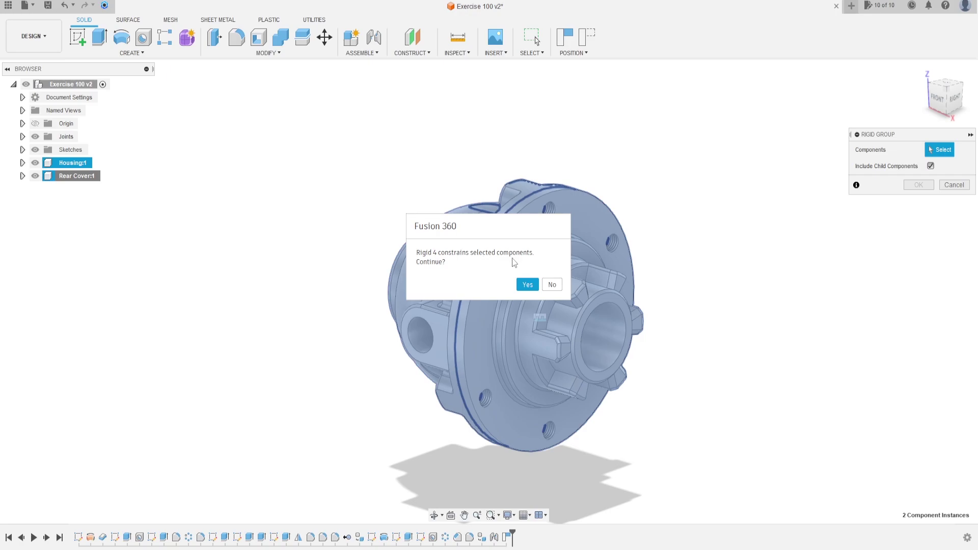
left_click(527, 285)
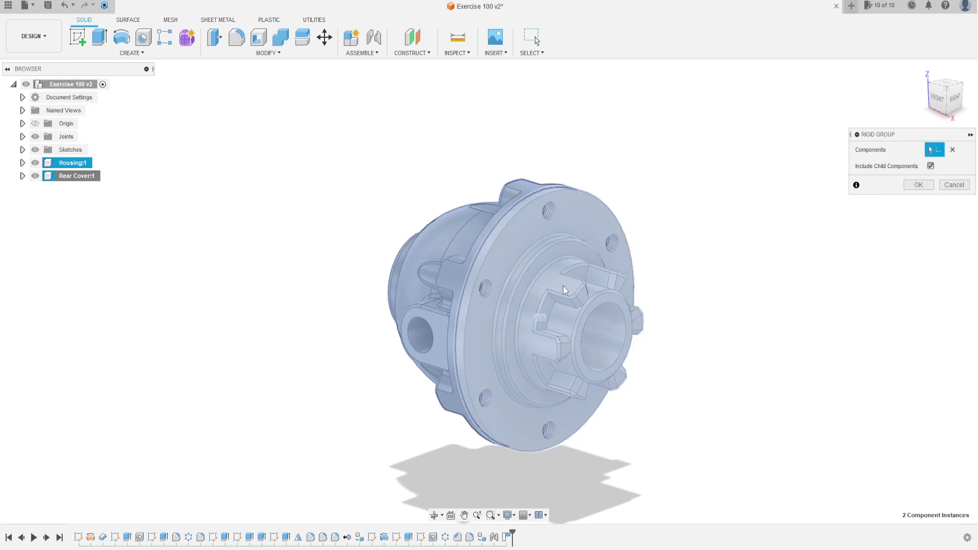
left_click(919, 186)
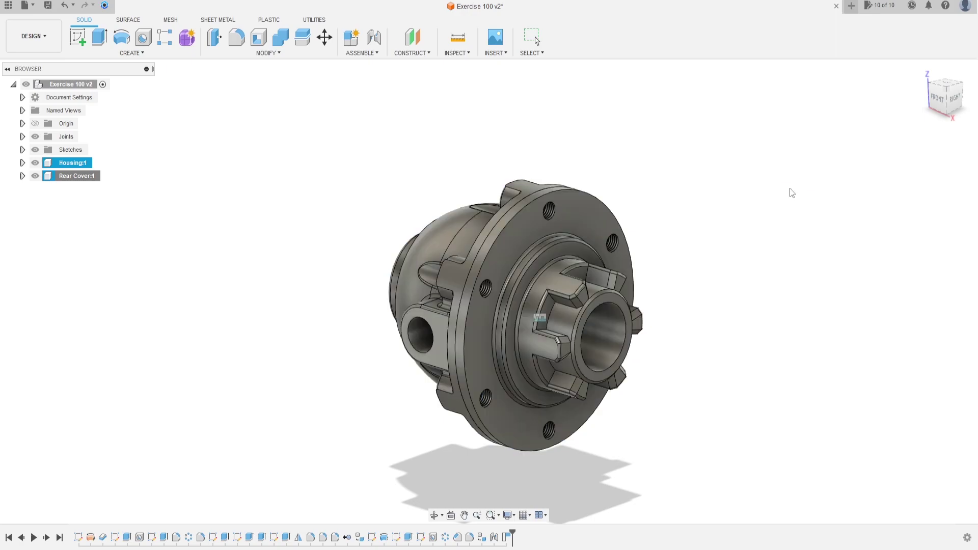
mouse_move(499, 273)
left_mouse_down()
mouse_move(342, 183)
mouse_move(436, 286)
mouse_move(497, 255)
left_mouse_up()
middle_click_drag(365, 275, 712, 312, "shift")
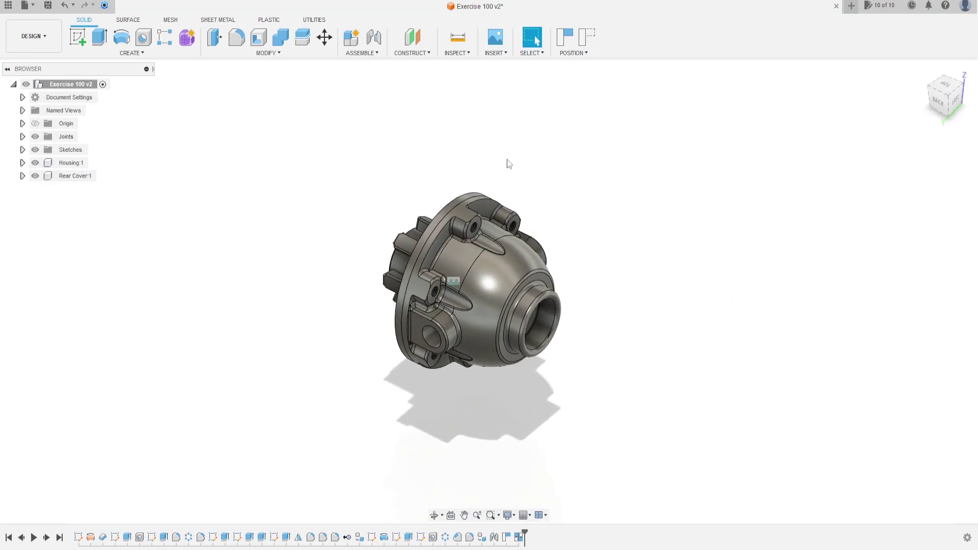